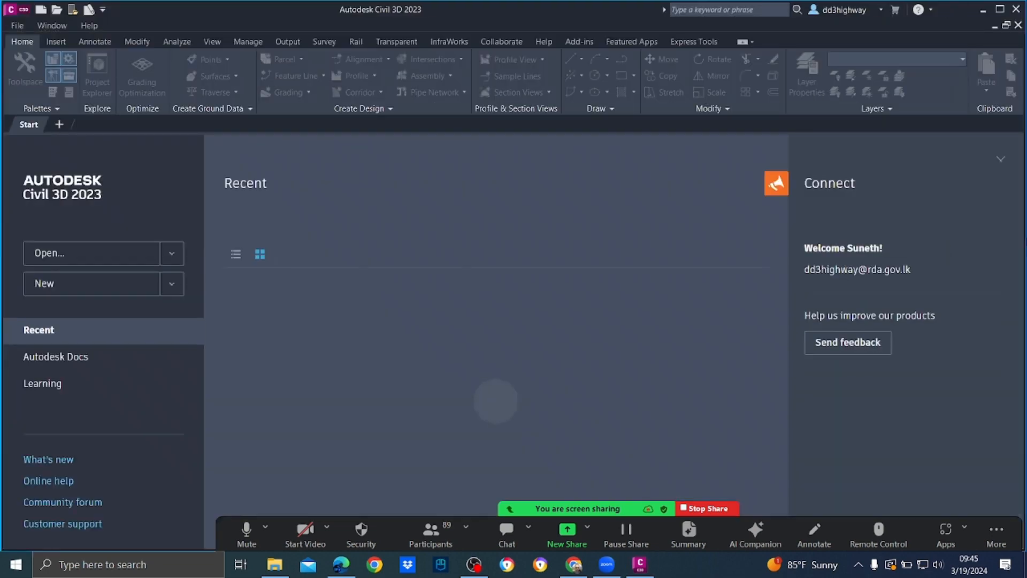
Step: Open Alignment.dwg from the RDA C3D Class folder, continuing with the current command despite its VBA content
click(17, 25)
click(36, 53)
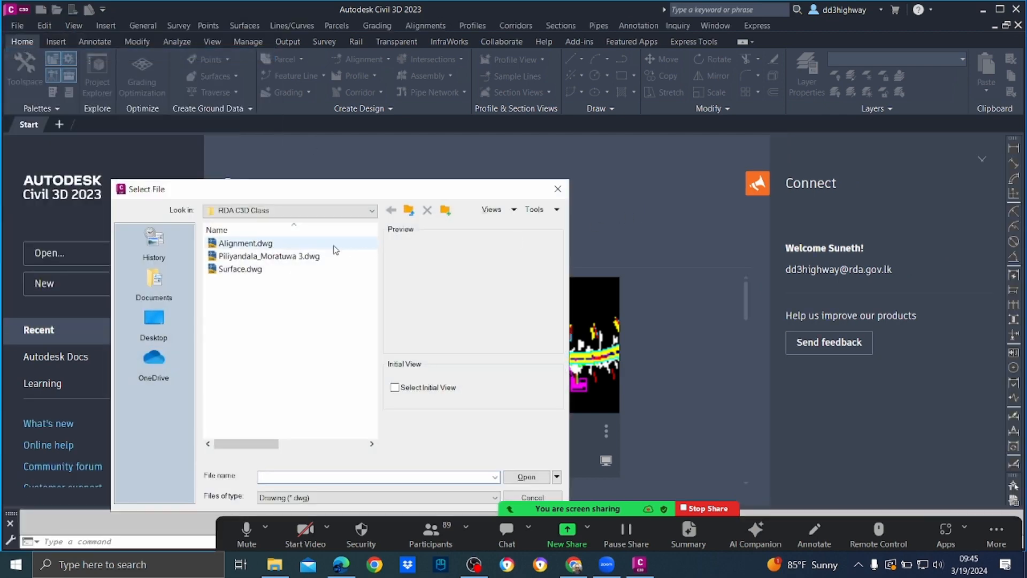
click(535, 477)
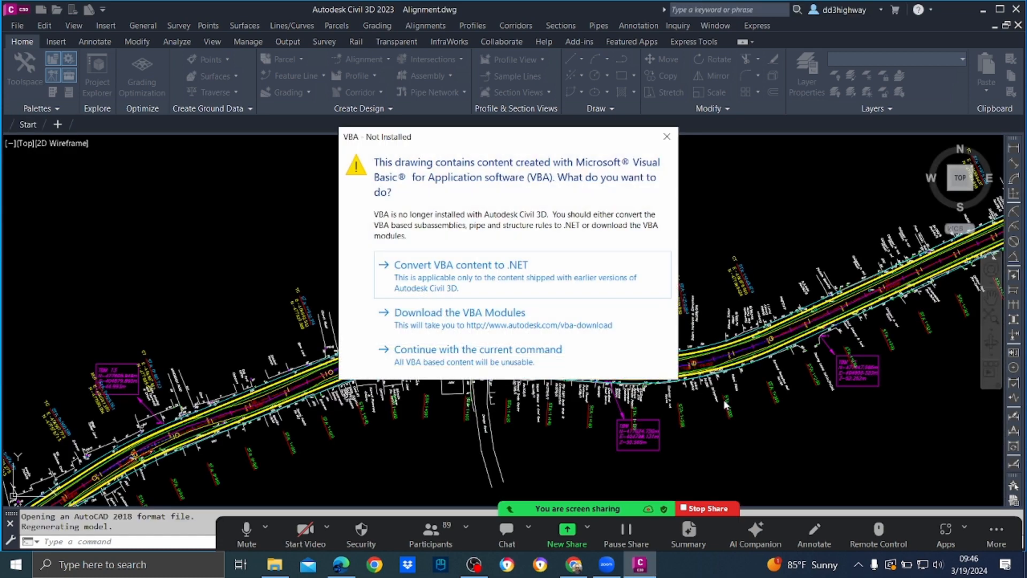
click(474, 362)
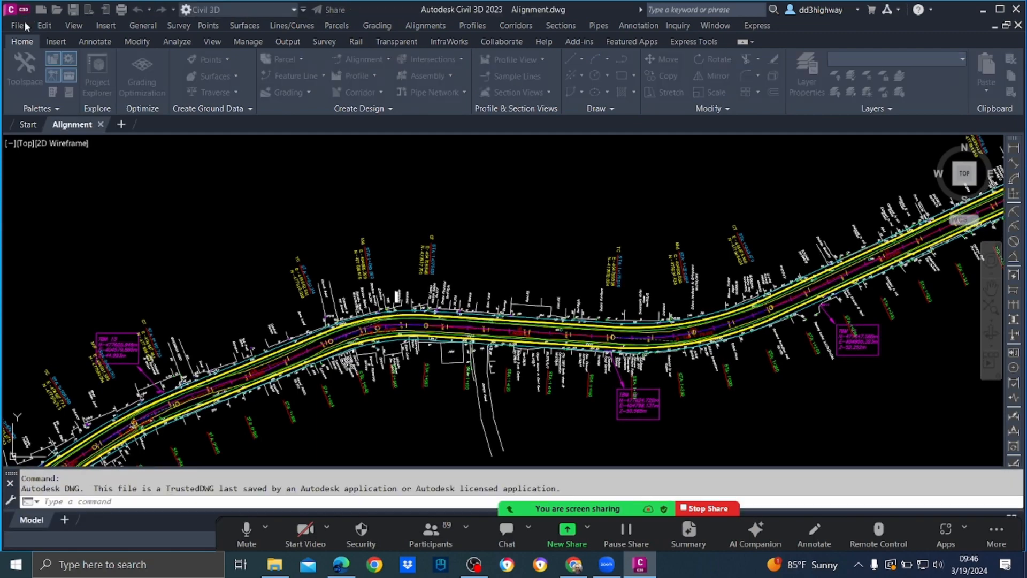
click(484, 300)
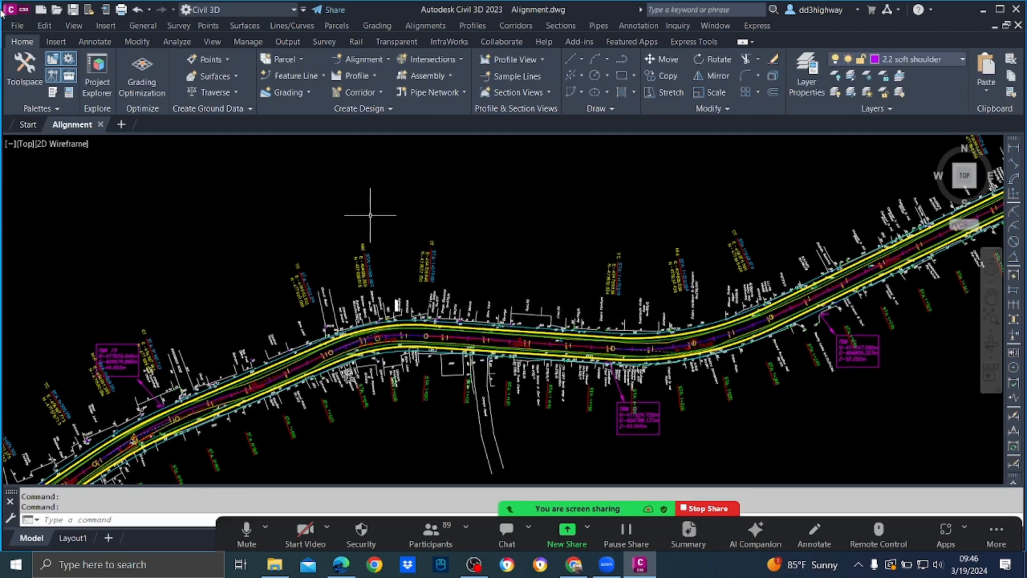
Step: Save a copy of the drawing as Alignment-2 in the RDA C3D Class folder
click(17, 26)
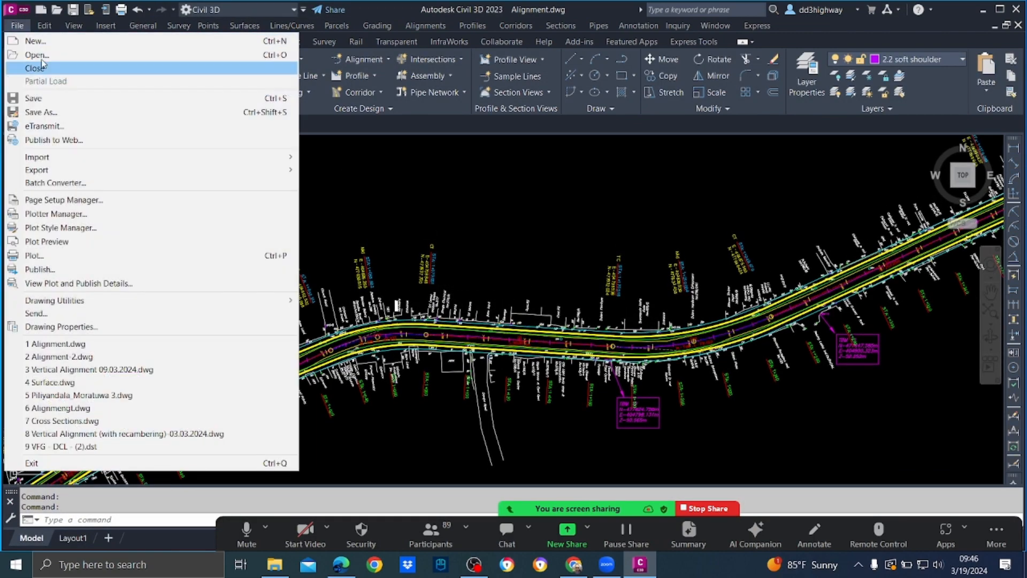
click(65, 114)
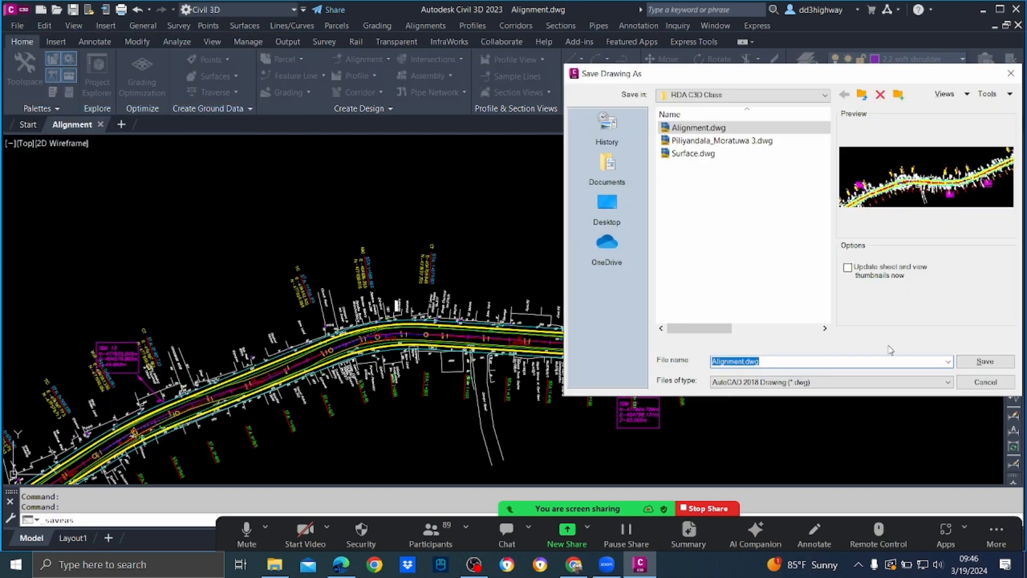
click(767, 363)
key(BackSpace)
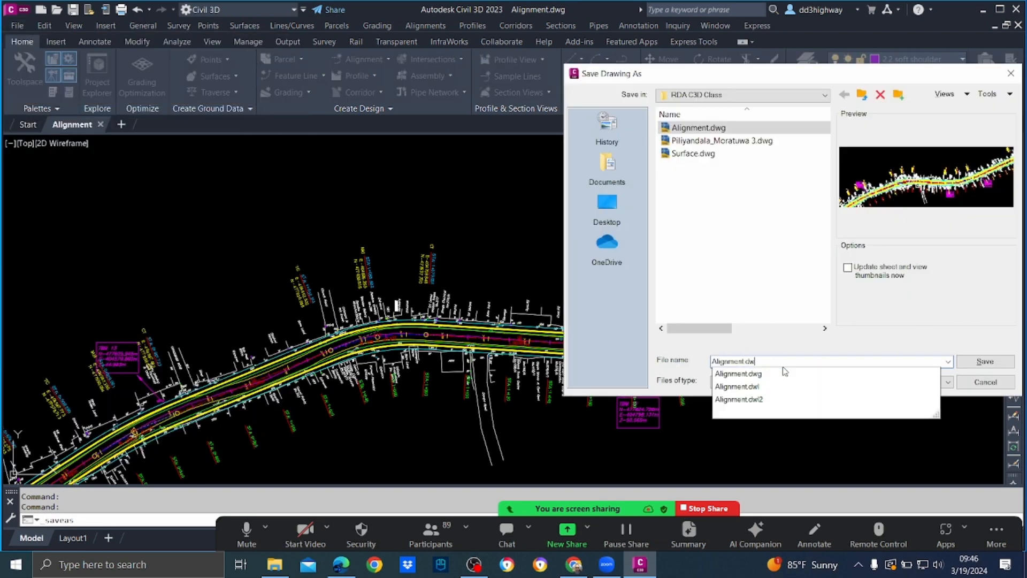
key(BackSpace)
key(BackSpace)
key(BackSpace)
text(-2)
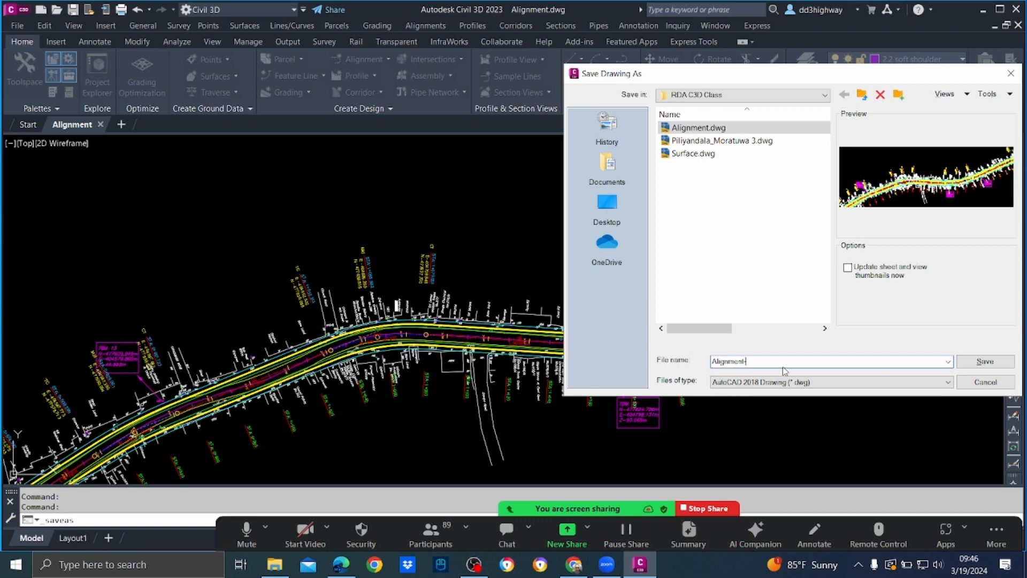
click(987, 363)
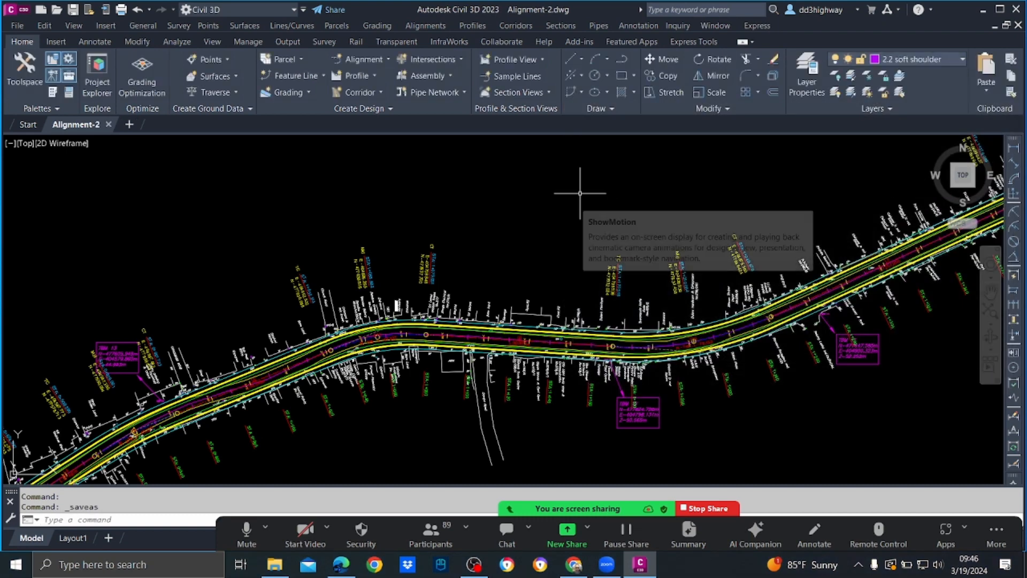
Step: Delete the three existing offset lines on the upper side of the road centreline near L5
scroll(364, 375, up, 2)
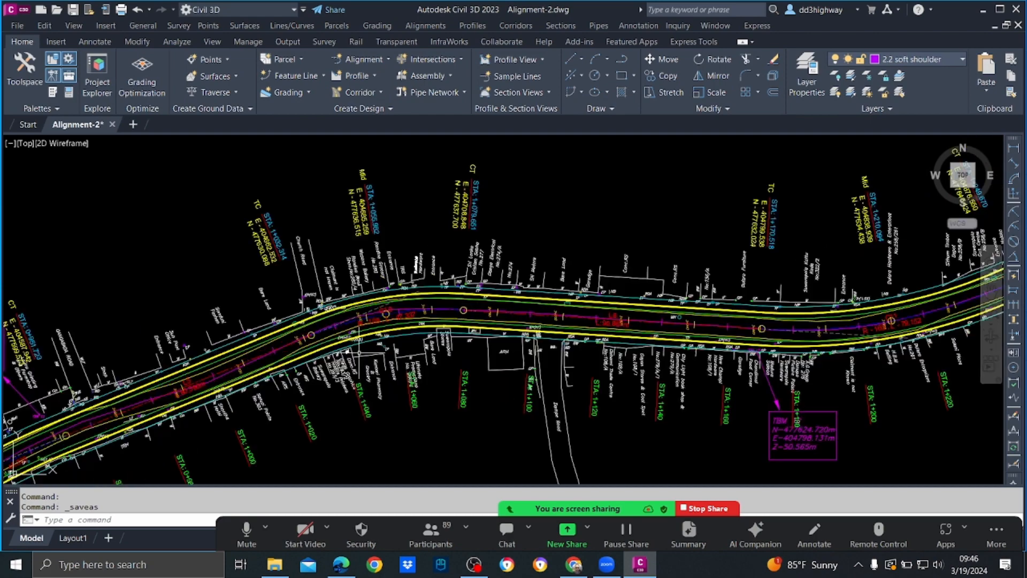
scroll(316, 329, up, 2)
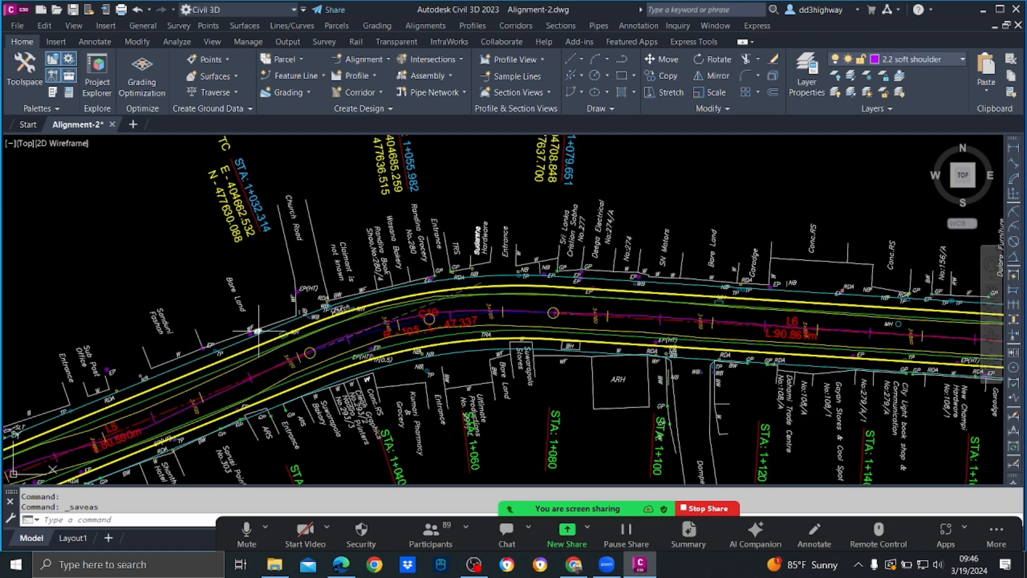
scroll(276, 337, up, 1)
middle_drag(276, 338, 428, 162)
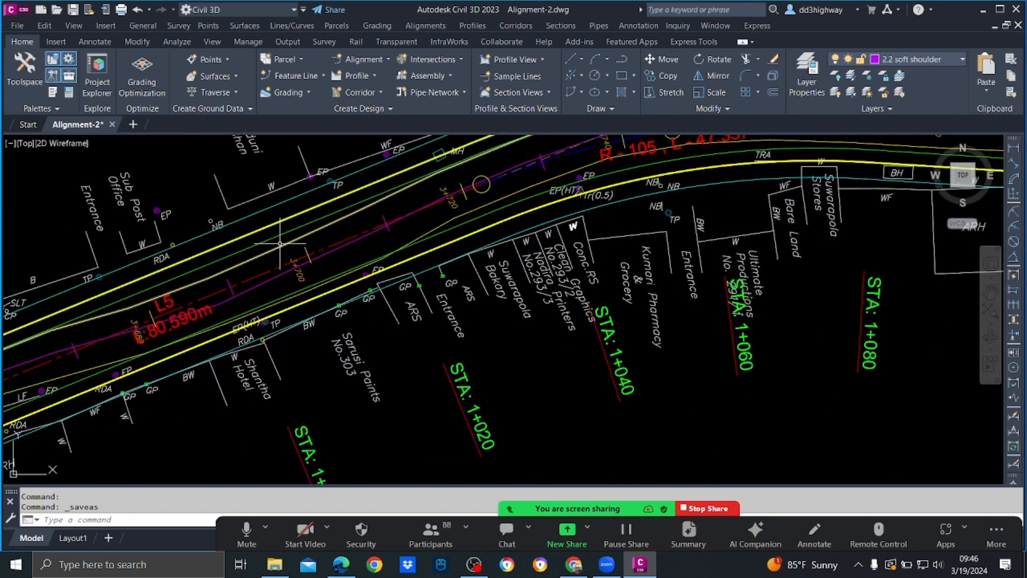
mouse_move(262, 241)
click(254, 251)
click(241, 207)
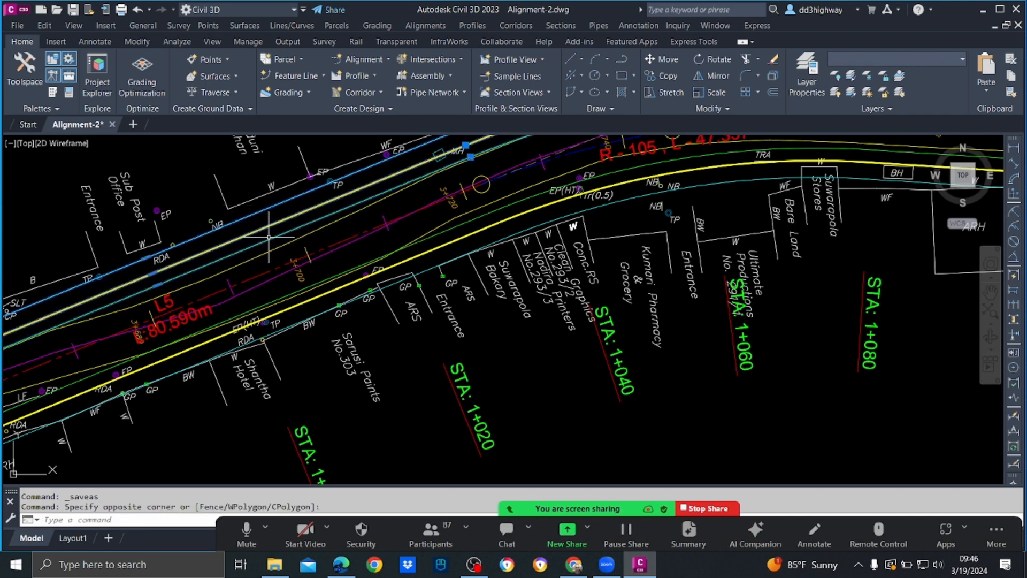
key(Delete)
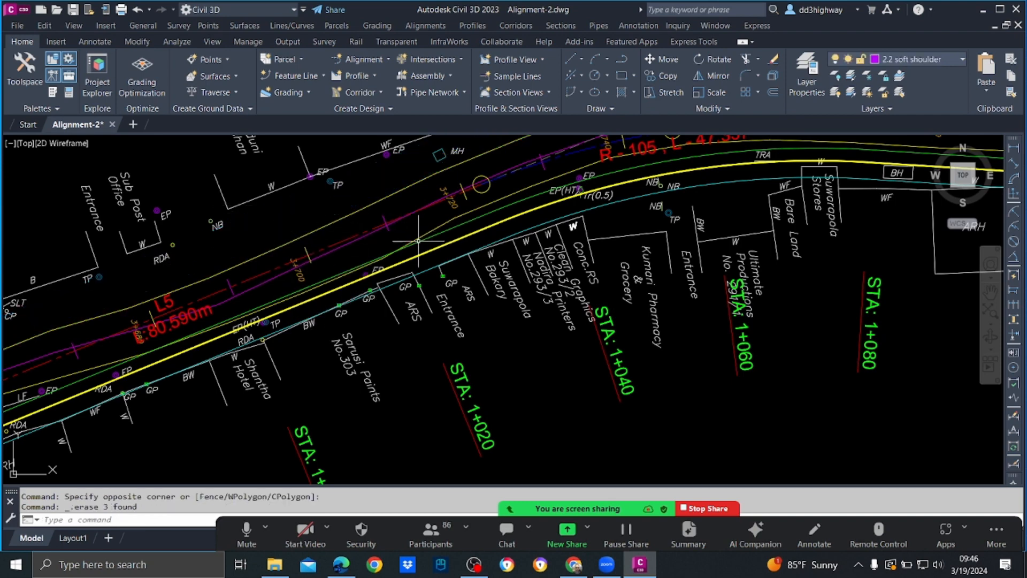
Step: Delete the three matching offset lines on the lower side of the road centreline
click(473, 227)
click(474, 231)
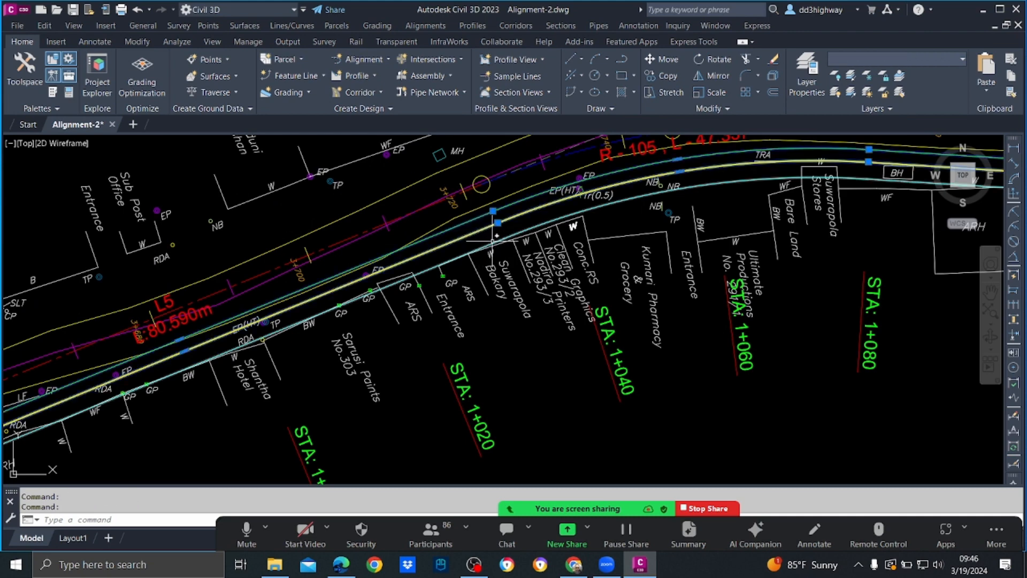
click(493, 242)
key(Delete)
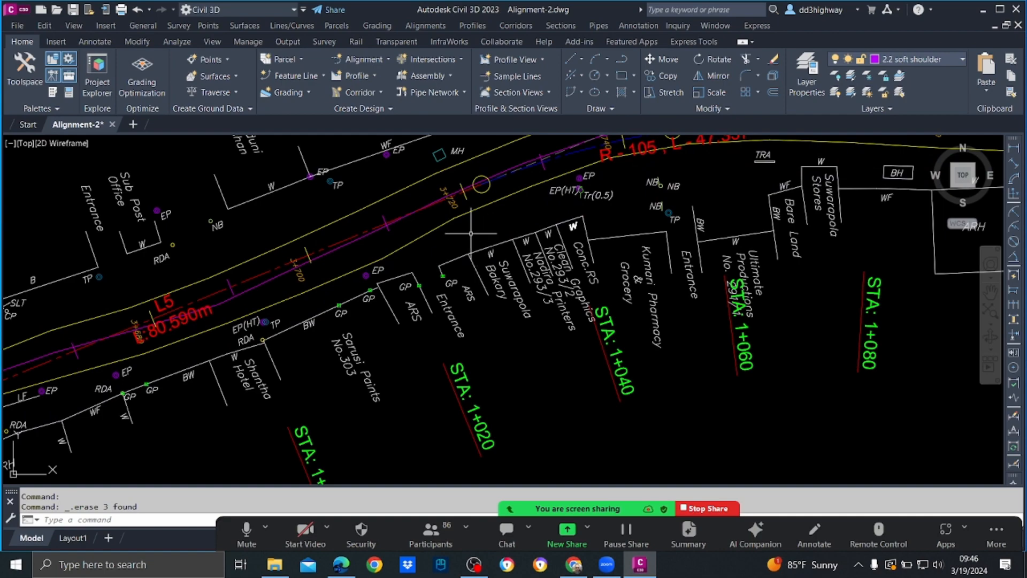
Step: Set up offset alignments from the DCL centreline along its full length, with one 3.5 m offset on each side
scroll(339, 320, down, 5)
scroll(340, 320, up, 3)
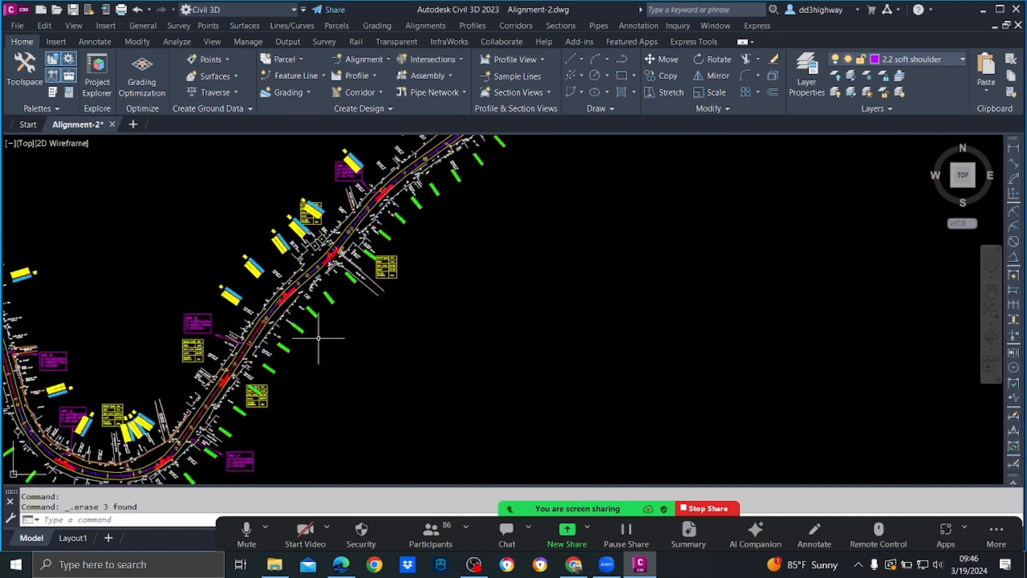
scroll(307, 325, up, 2)
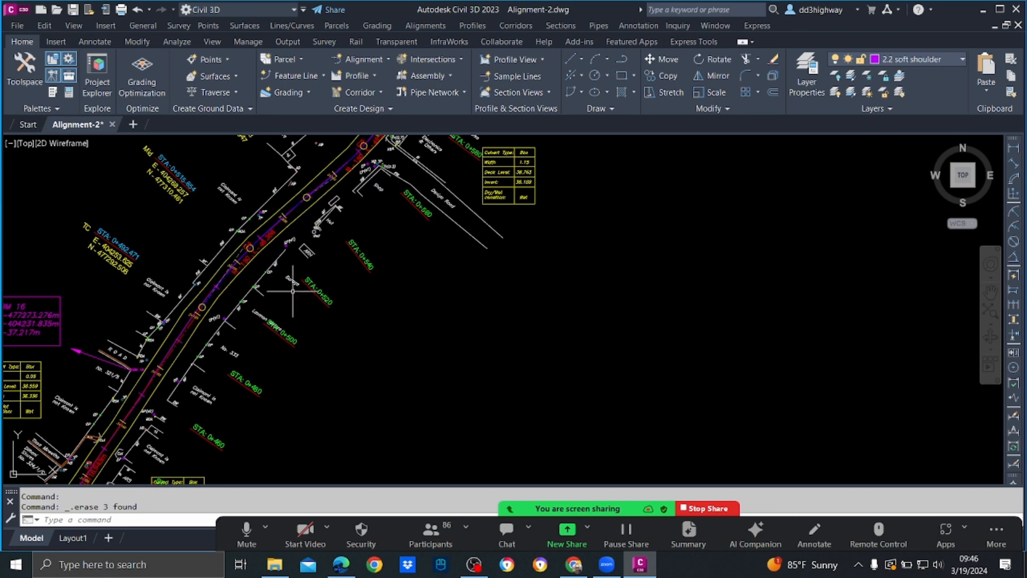
scroll(206, 269, up, 3)
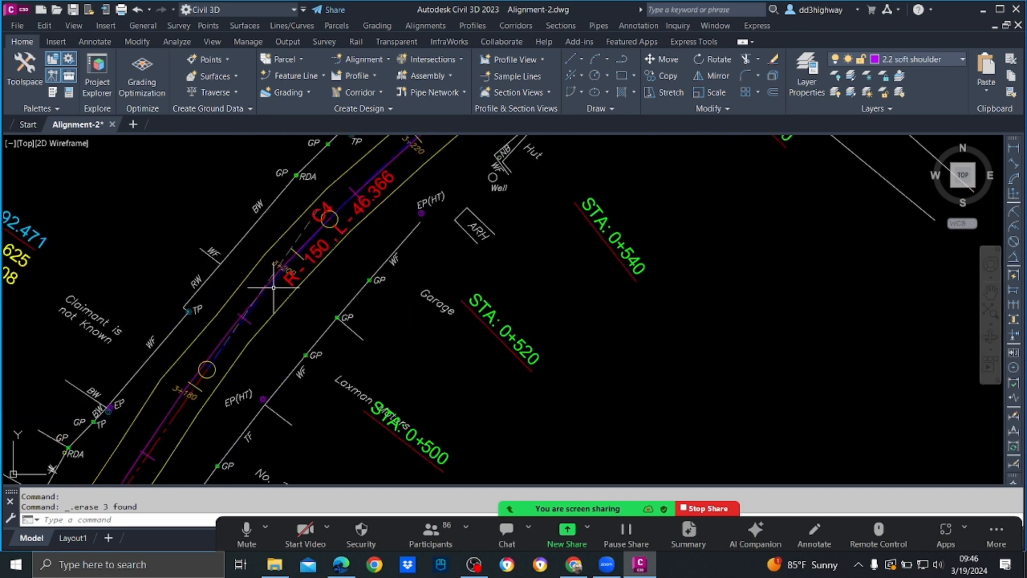
click(275, 277)
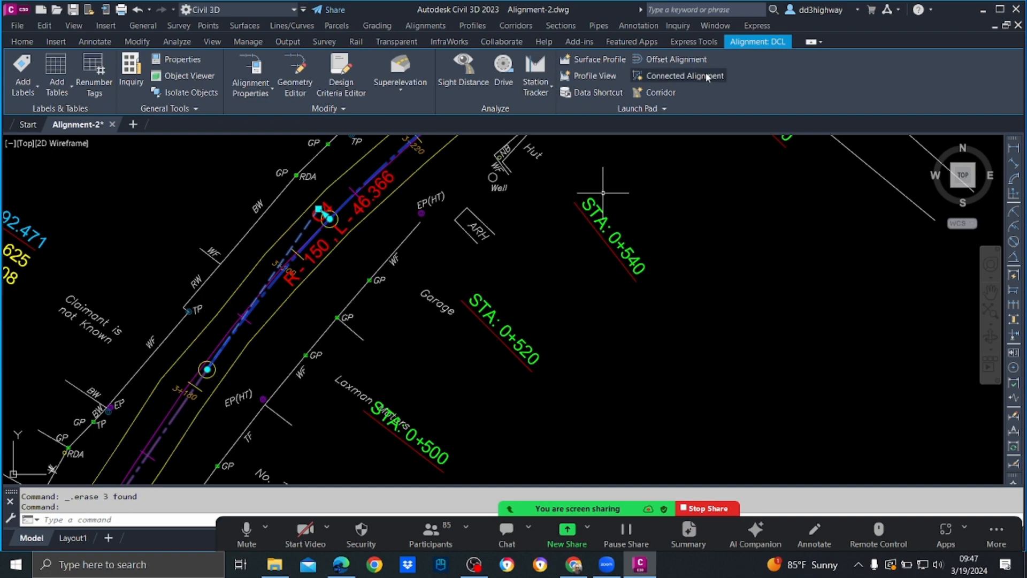
click(668, 63)
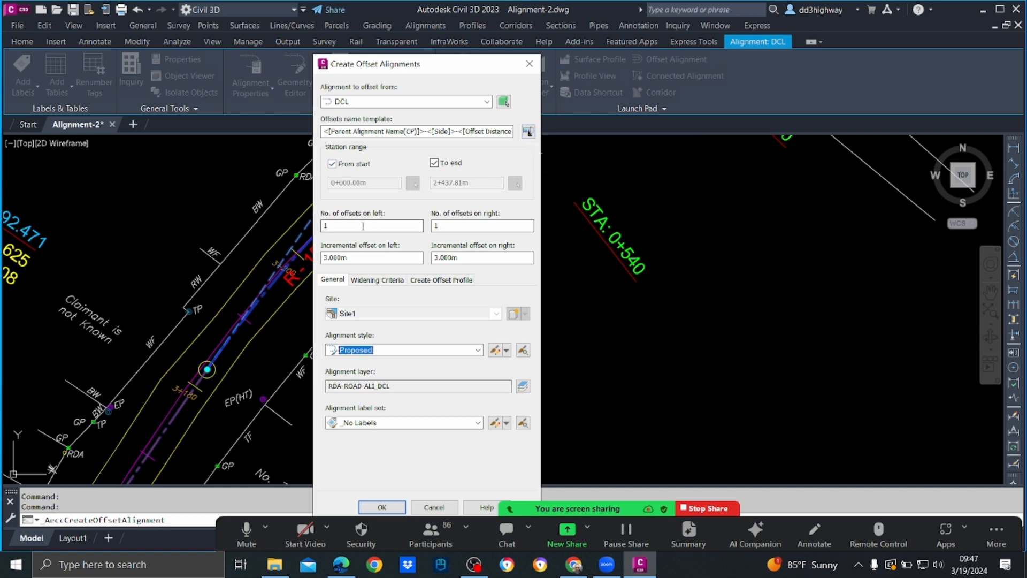
click(494, 225)
double_click(392, 256)
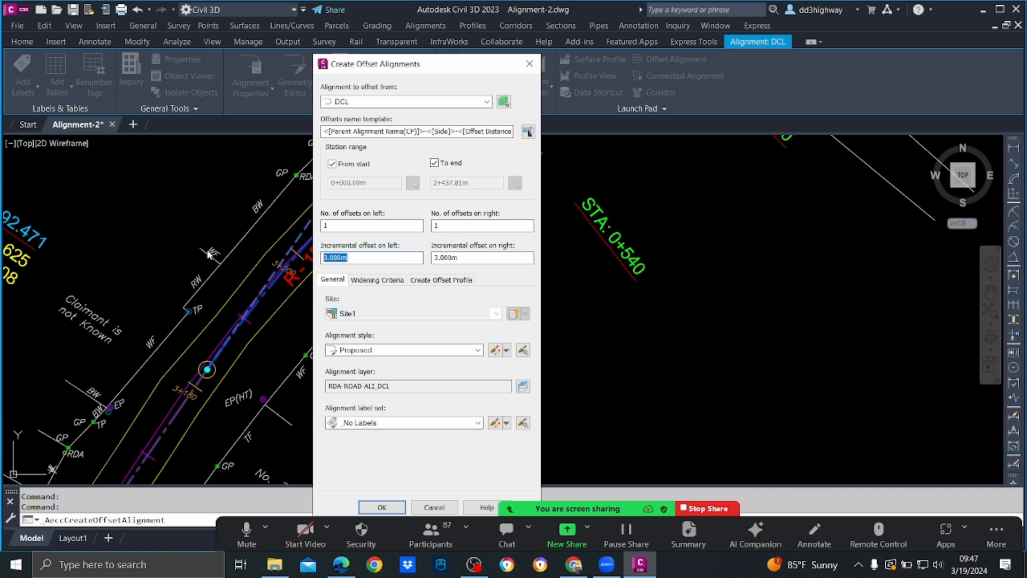
text(3.5)
key(Tab)
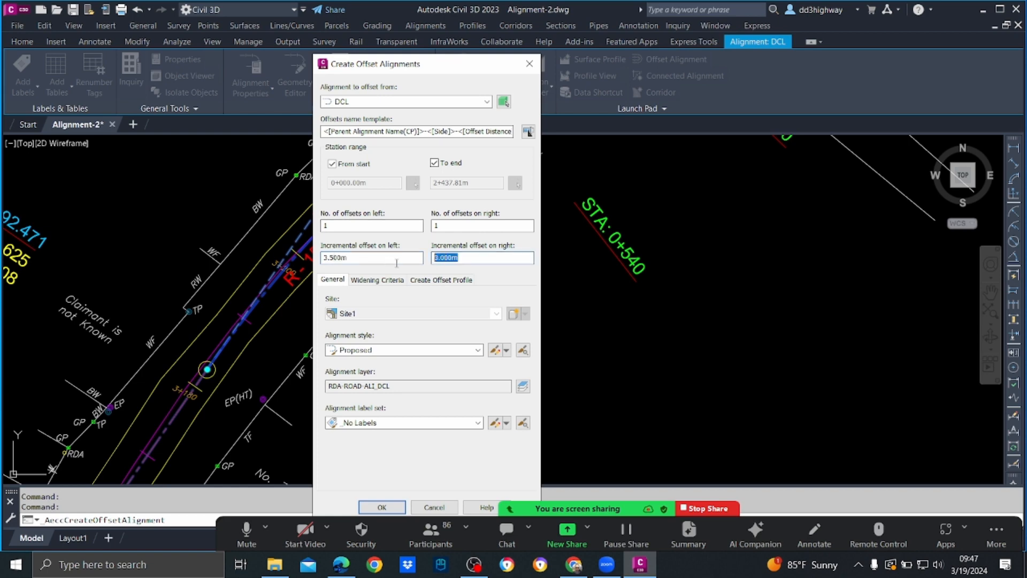
text(3.5)
Step: Assign the RDA design syle alignment style, create both offset alignments and deselect the centreline
click(477, 350)
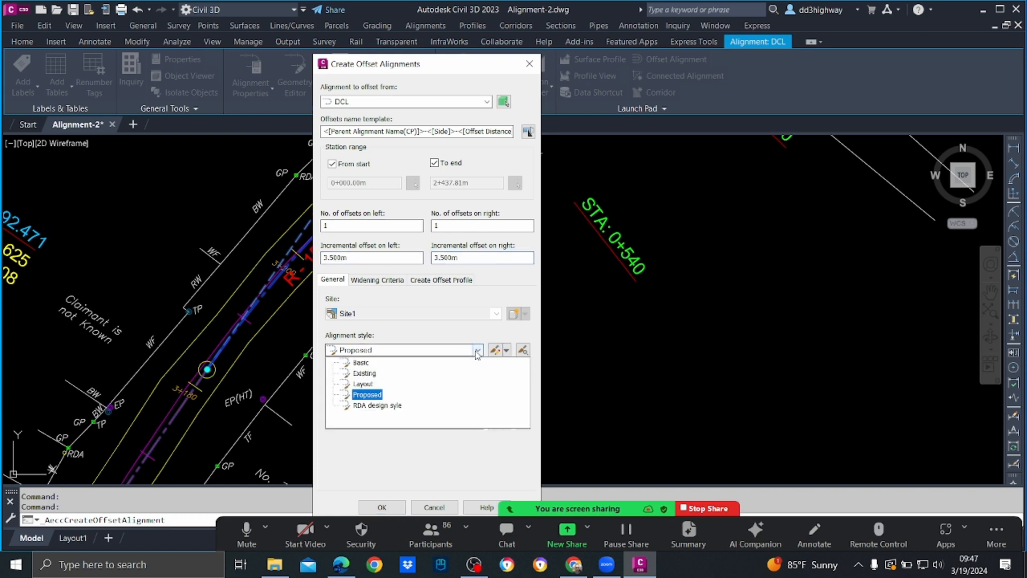
click(377, 405)
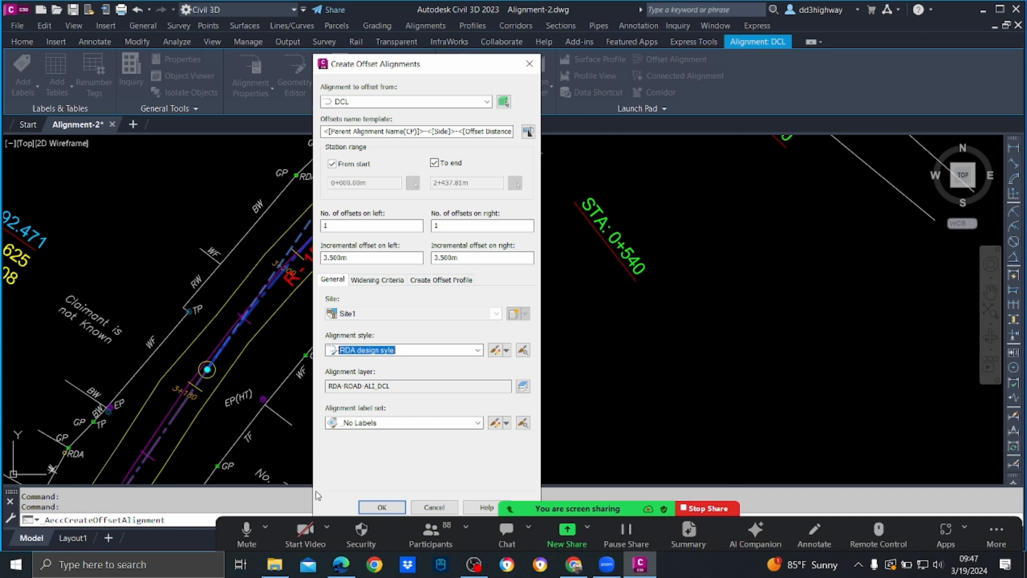
click(381, 507)
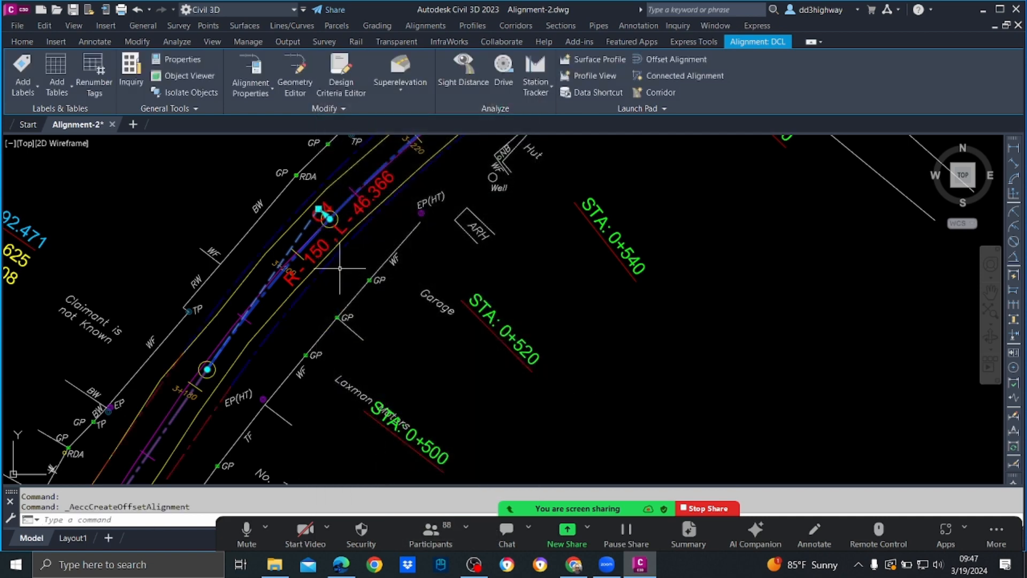
scroll(326, 271, down, 5)
scroll(340, 299, up, 4)
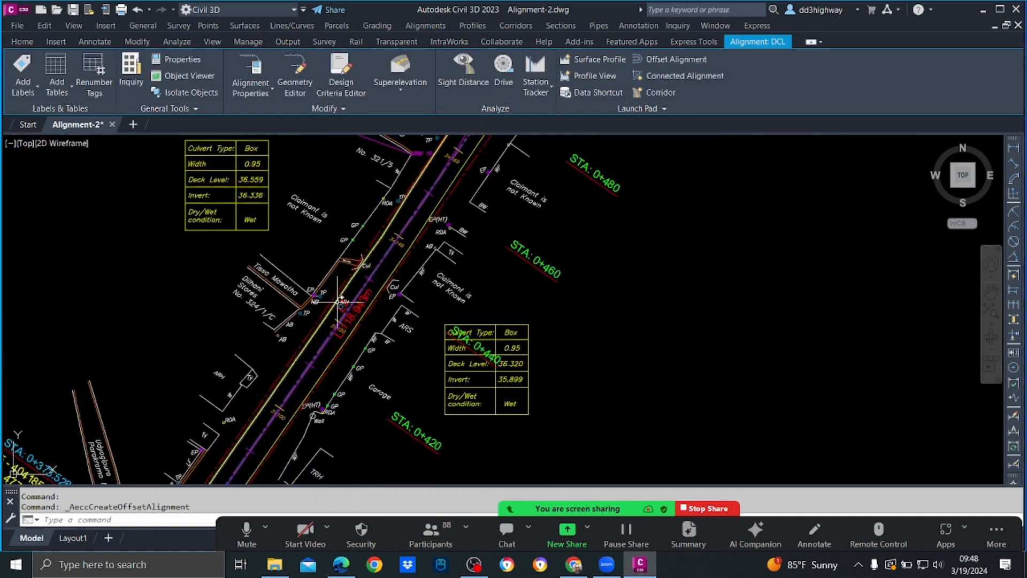
key(Escape)
scroll(348, 273, up, 4)
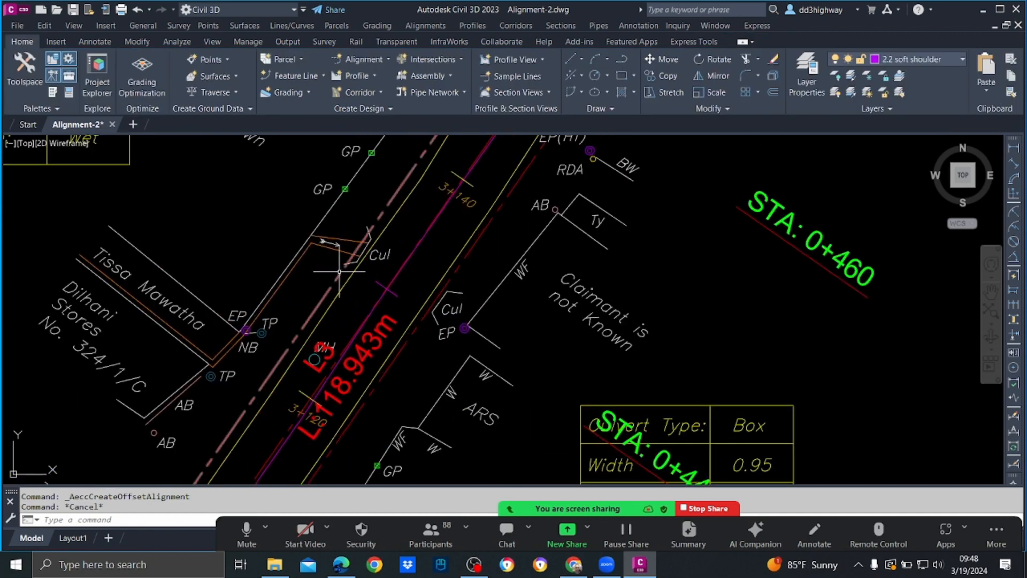
mouse_move(339, 271)
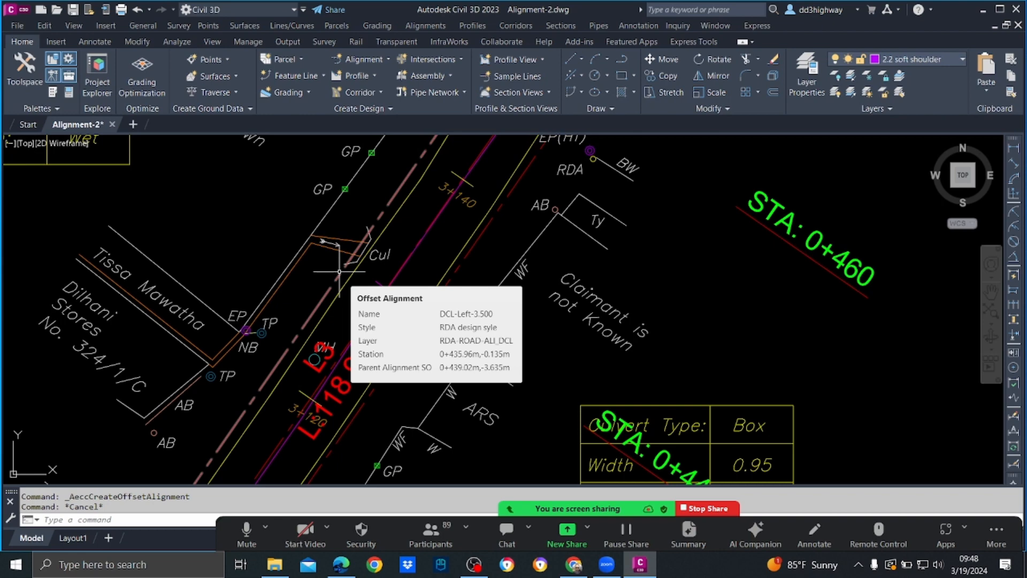
click(340, 271)
right_click(340, 271)
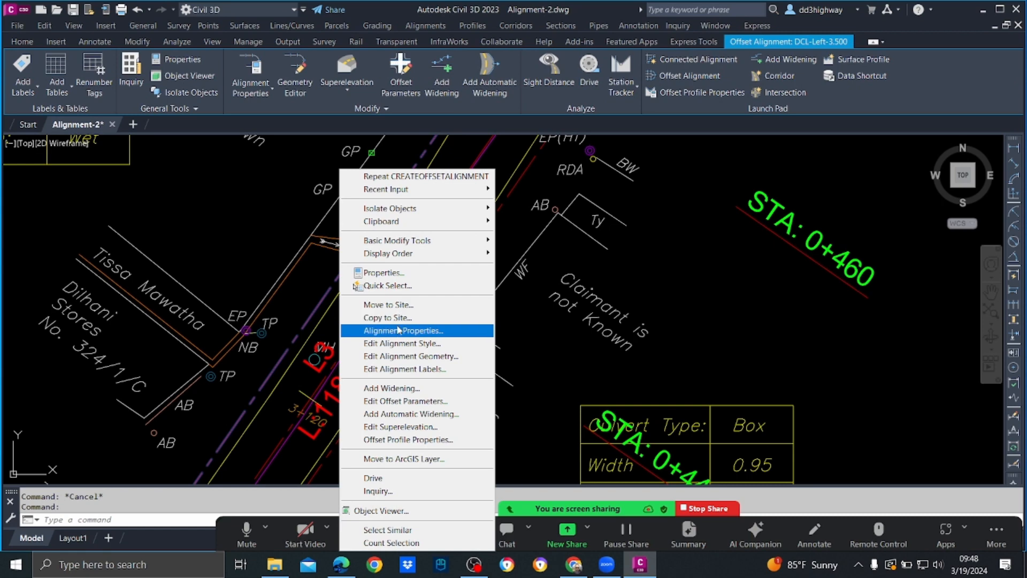
click(290, 304)
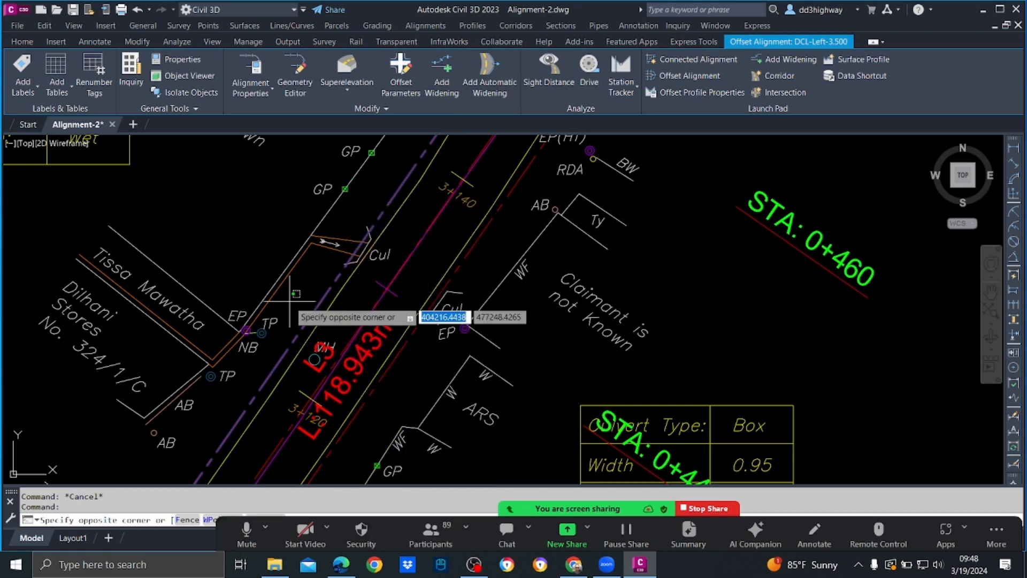
key(Escape)
key(Escape)
key(Escape)
Step: Rename the left 3.5 m offset alignment to D-LHS in its alignment properties
click(335, 273)
right_click(336, 273)
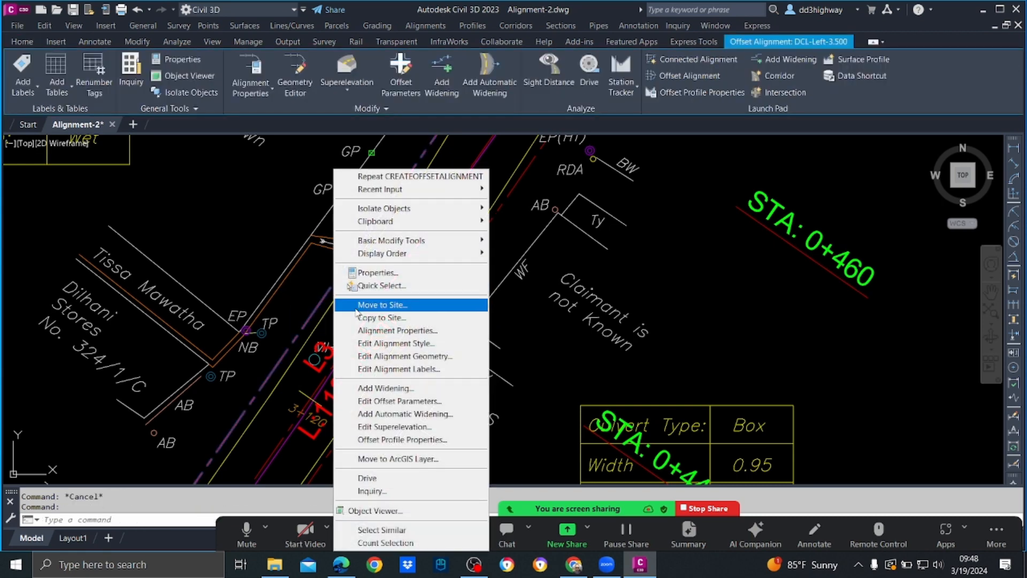
click(397, 330)
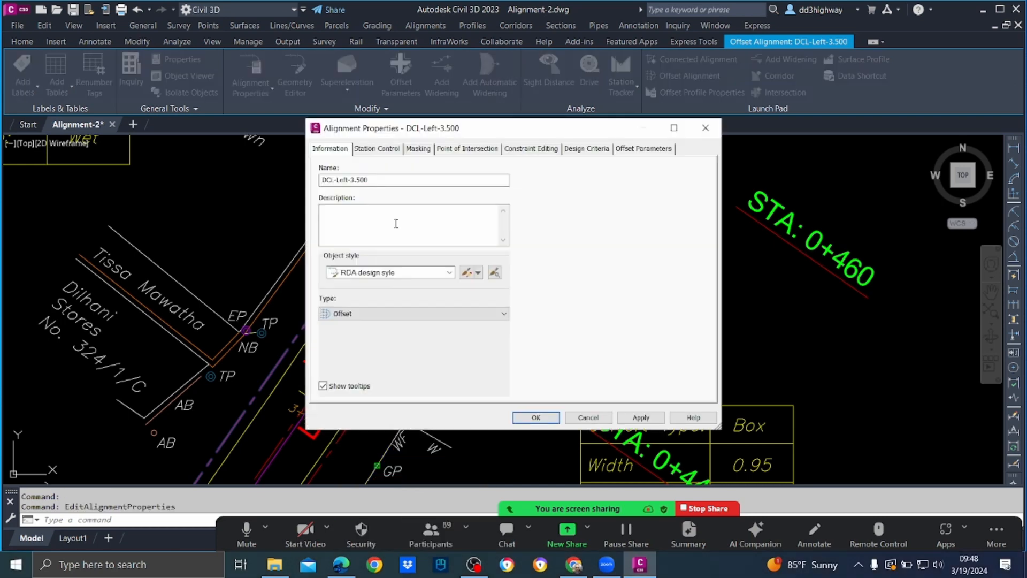
drag(384, 180, 262, 188)
text(D-LHS)
click(641, 419)
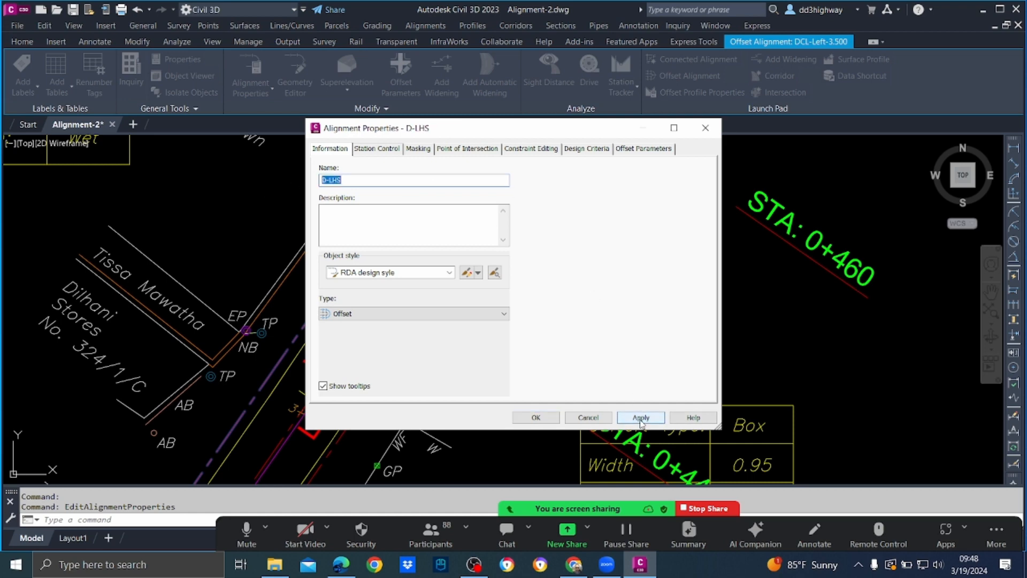
click(535, 417)
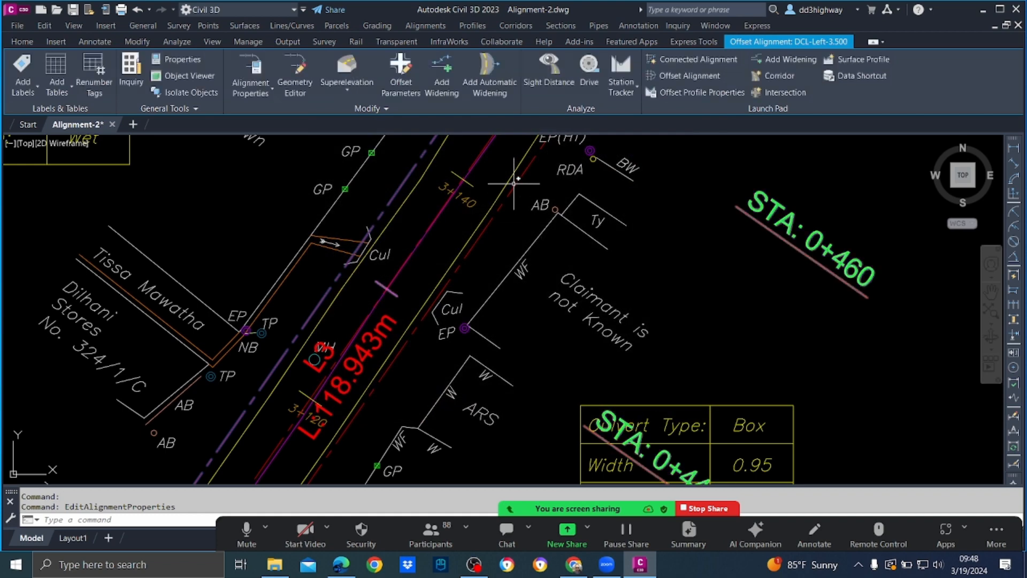
Step: Rename the right 3.5 m offset alignment to D-RHS in its alignment properties and deselect it
key(Escape)
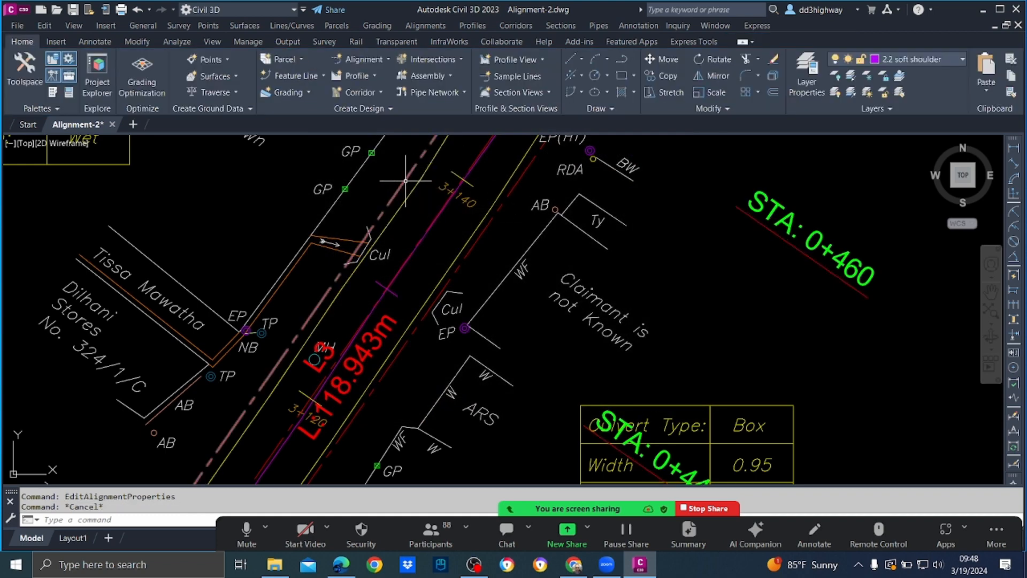
click(501, 204)
right_click(503, 169)
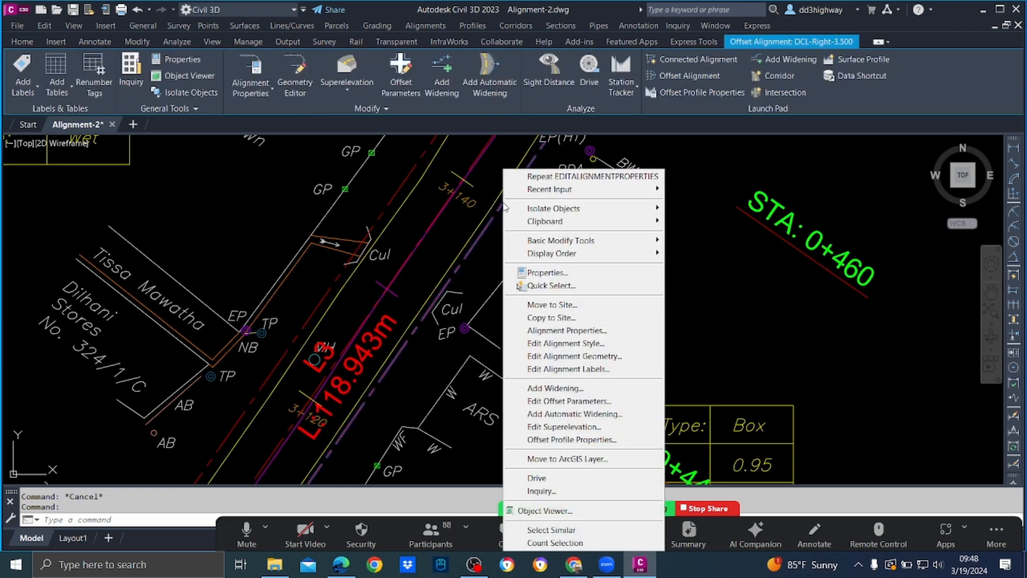
click(581, 331)
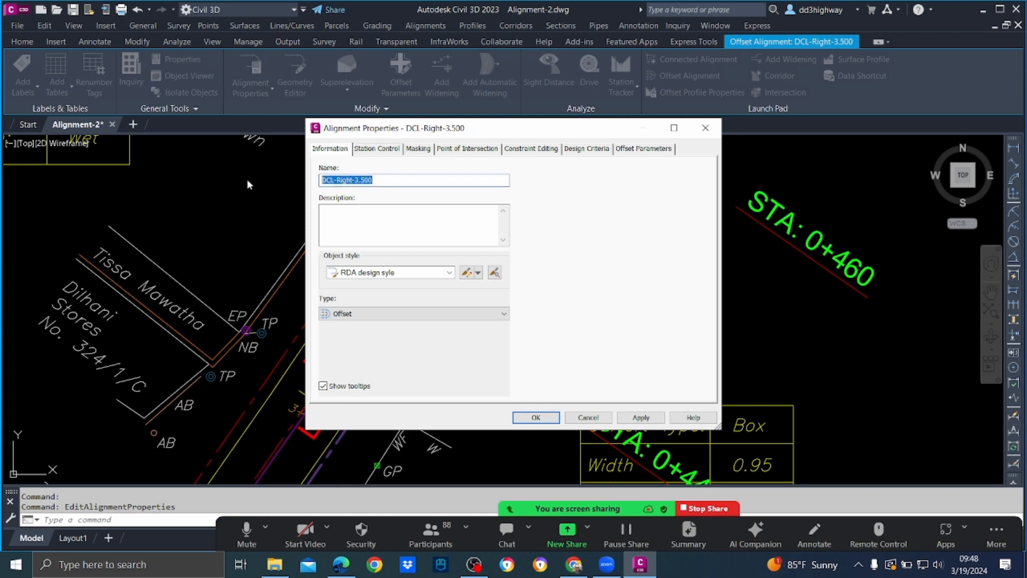
text(D-RHS)
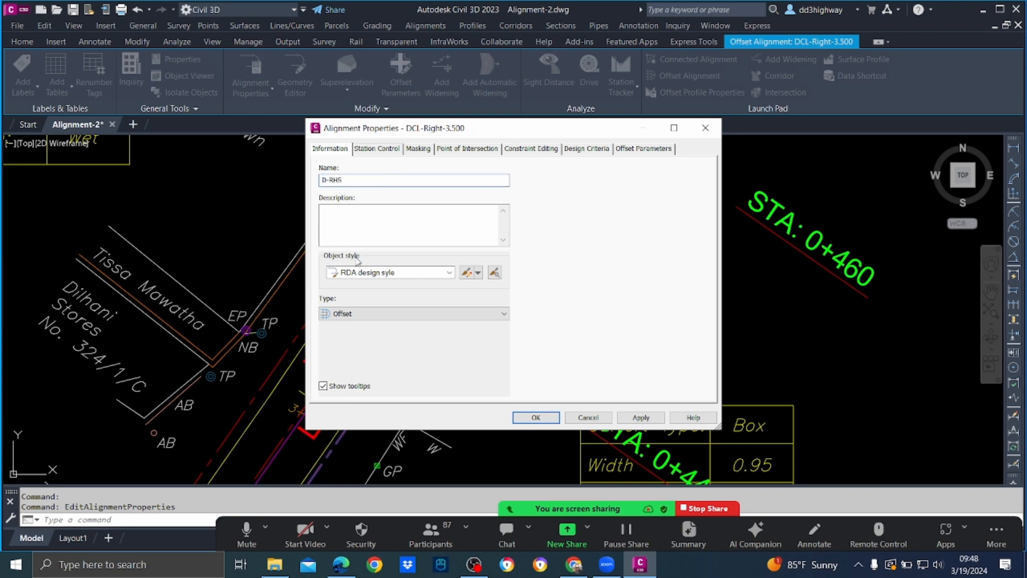
click(658, 420)
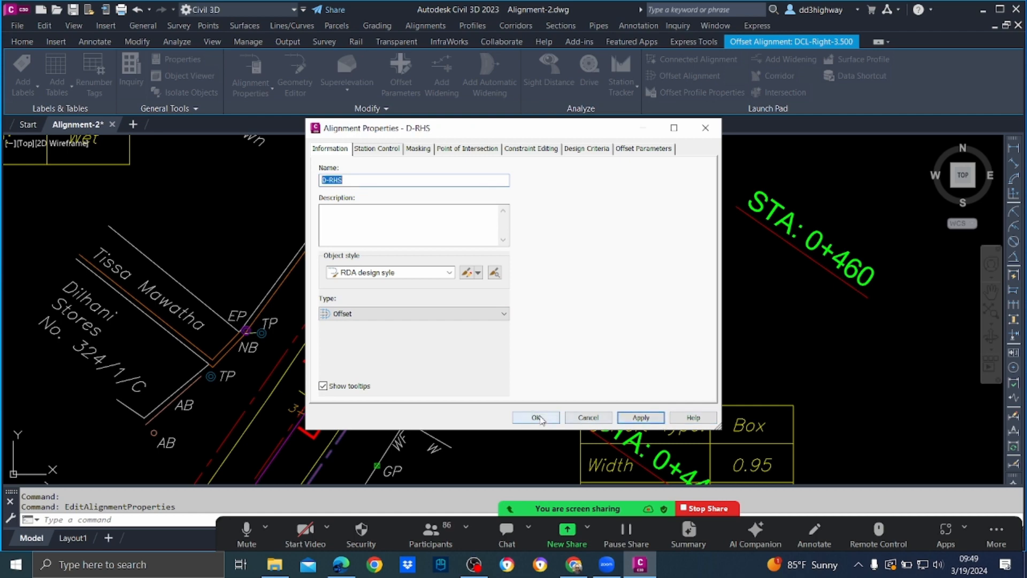
click(536, 417)
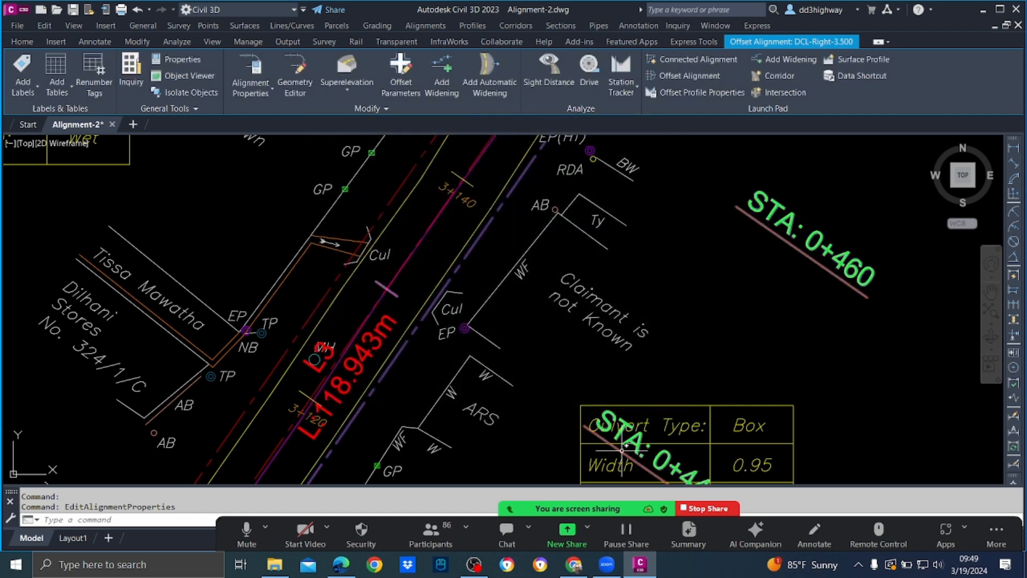
mouse_move(622, 444)
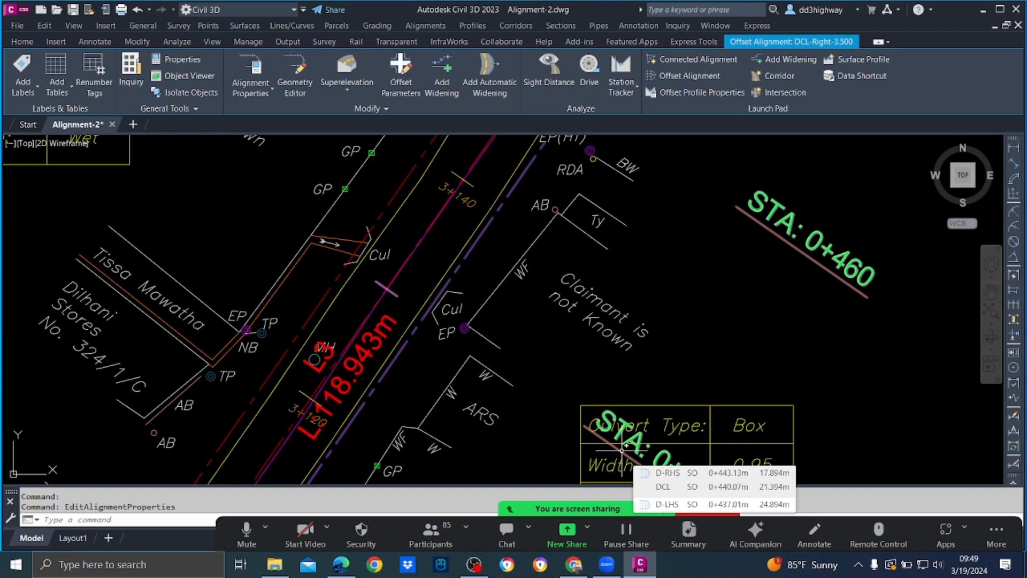
key(Escape)
Step: Set up offset alignments from the DCL centreline along its full length, with one 5.0 m offset on each side
scroll(337, 447, up, 2)
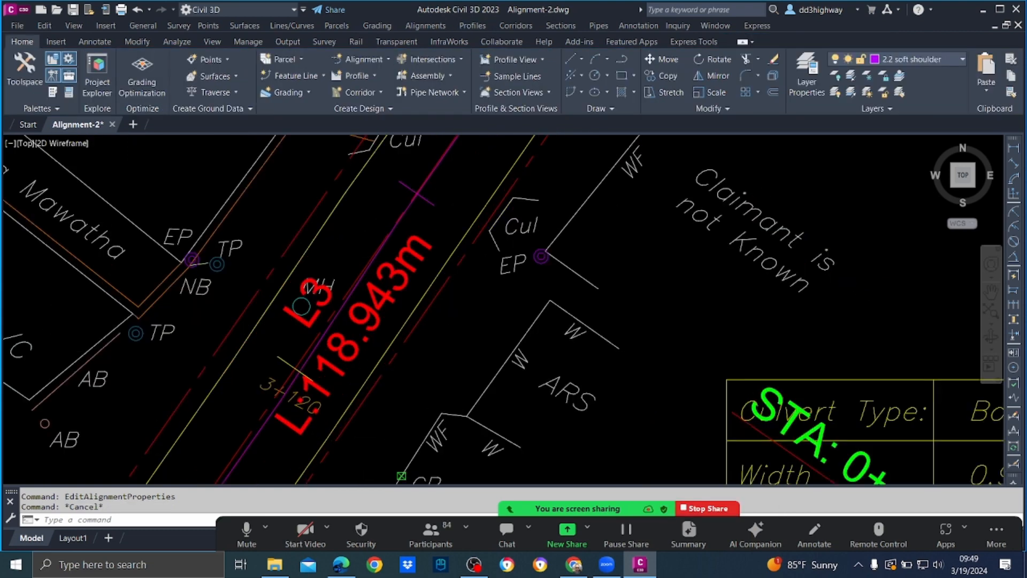
scroll(332, 419, up, 3)
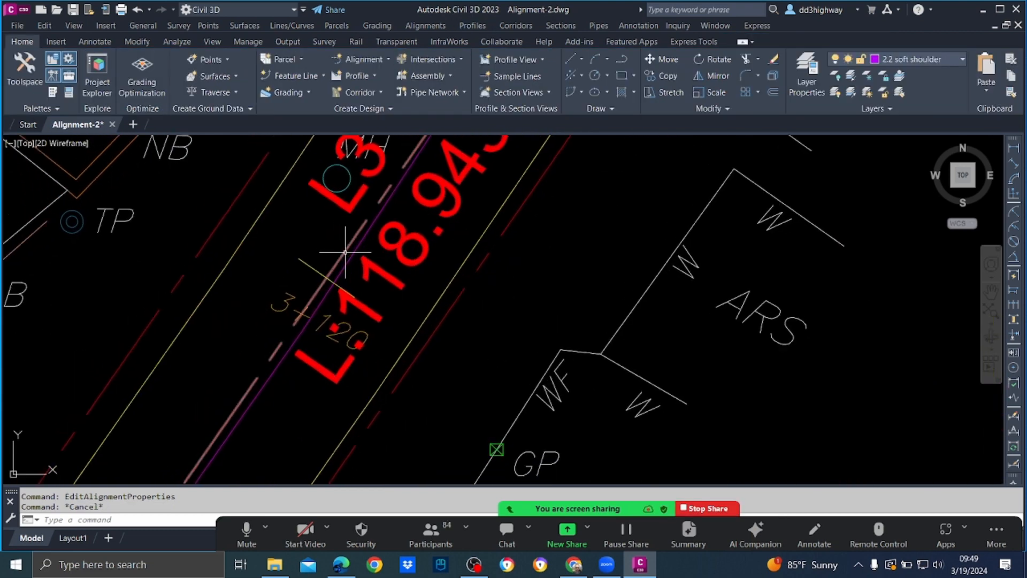
click(345, 252)
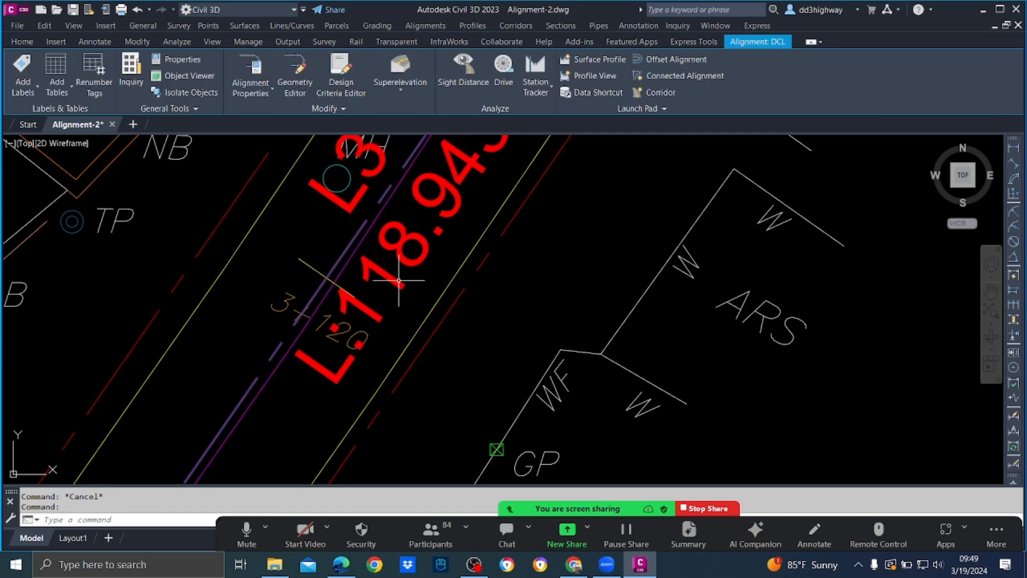
click(669, 58)
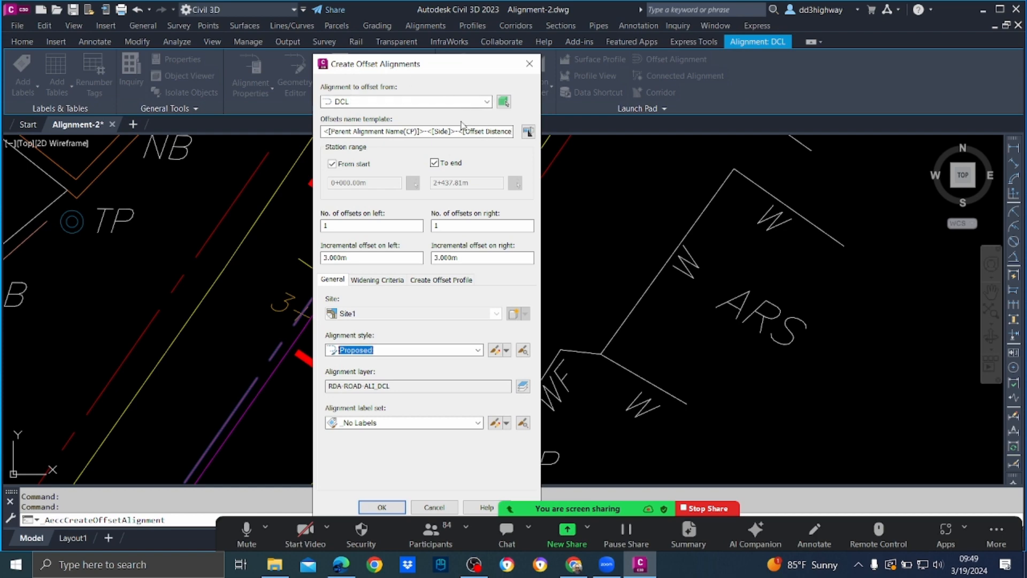
click(495, 133)
drag(363, 257, 252, 253)
text(5.0)
click(479, 258)
drag(479, 259, 299, 262)
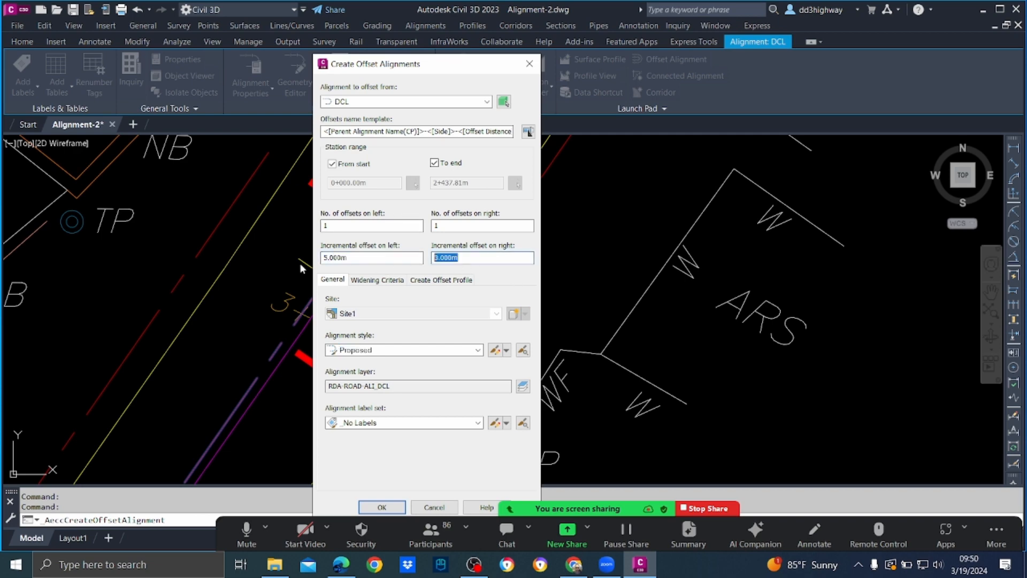
text(5.0)
Step: Assign the RDA design syle alignment style, create both 5 m offset alignments and clear the selection
click(359, 352)
click(374, 405)
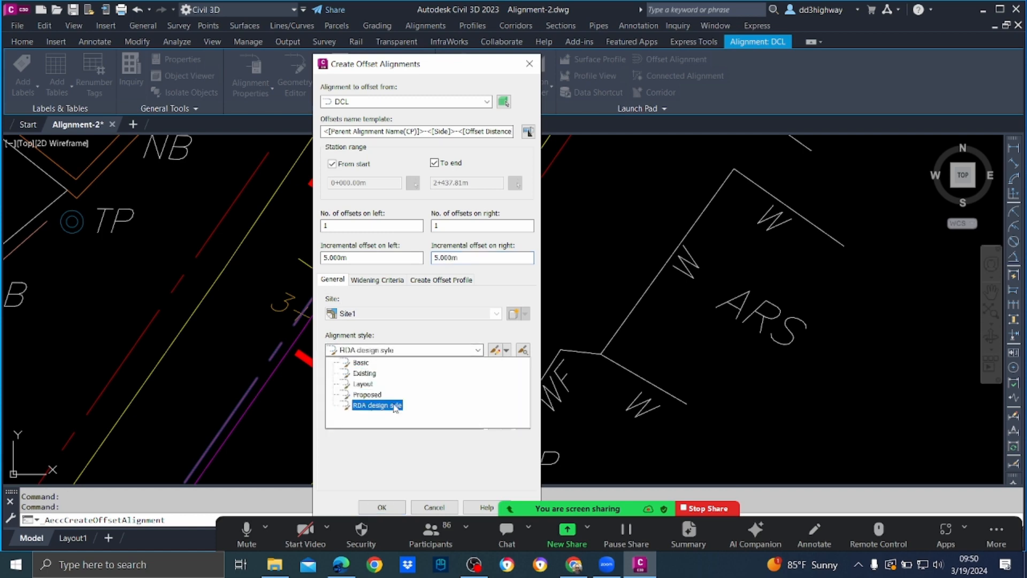
click(394, 406)
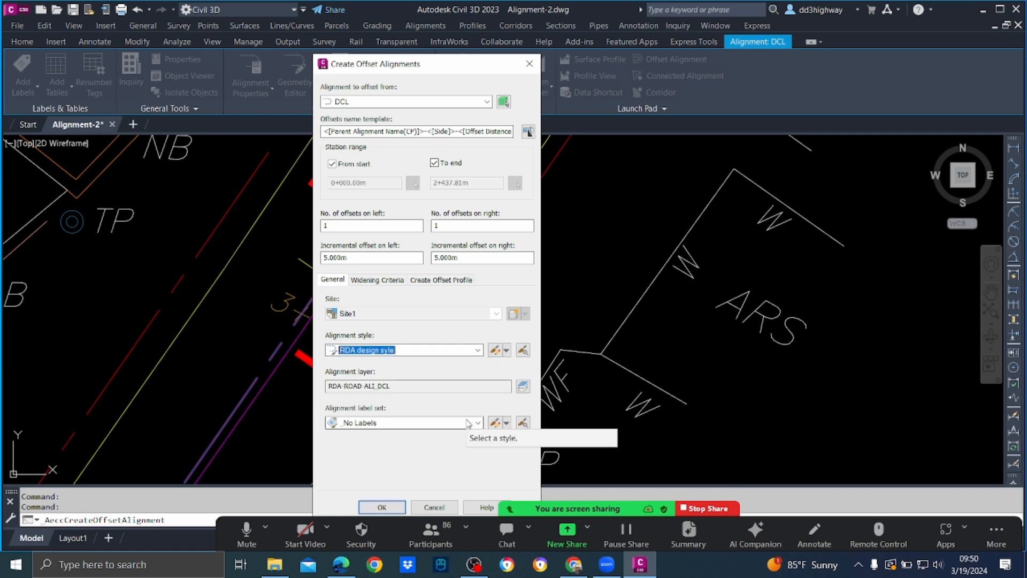
click(397, 507)
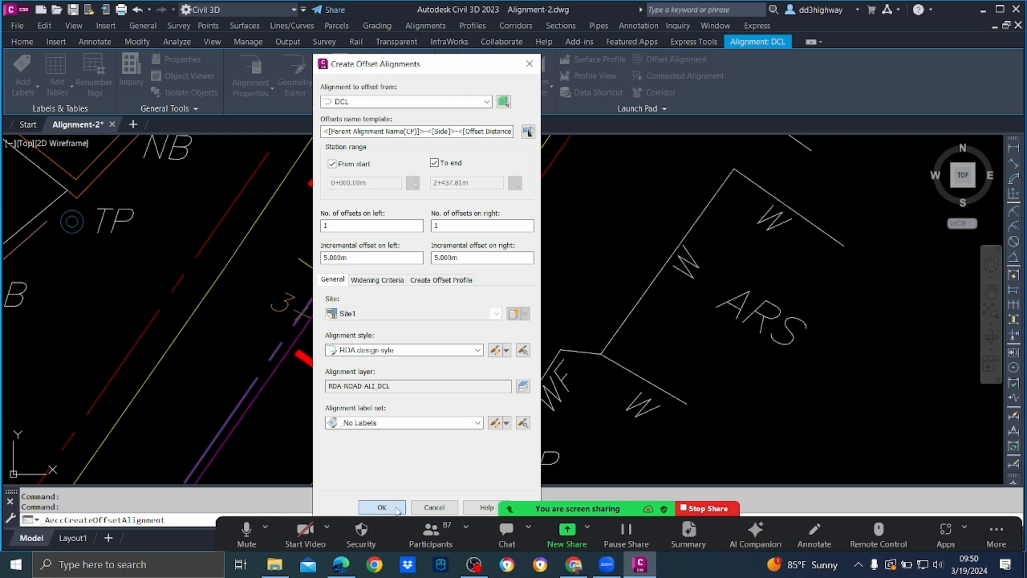
scroll(372, 267, down, 4)
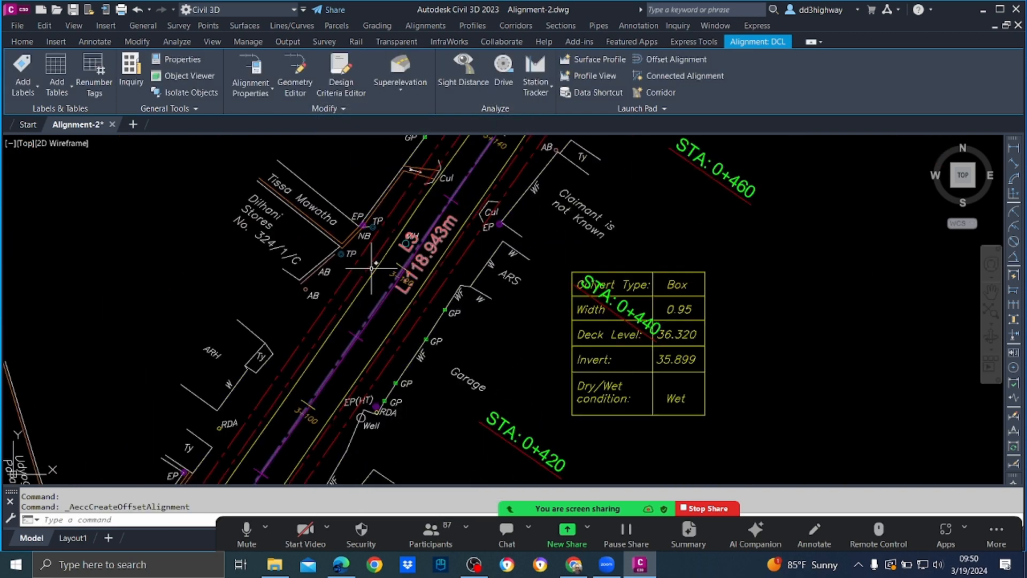
middle_drag(371, 267, 397, 183)
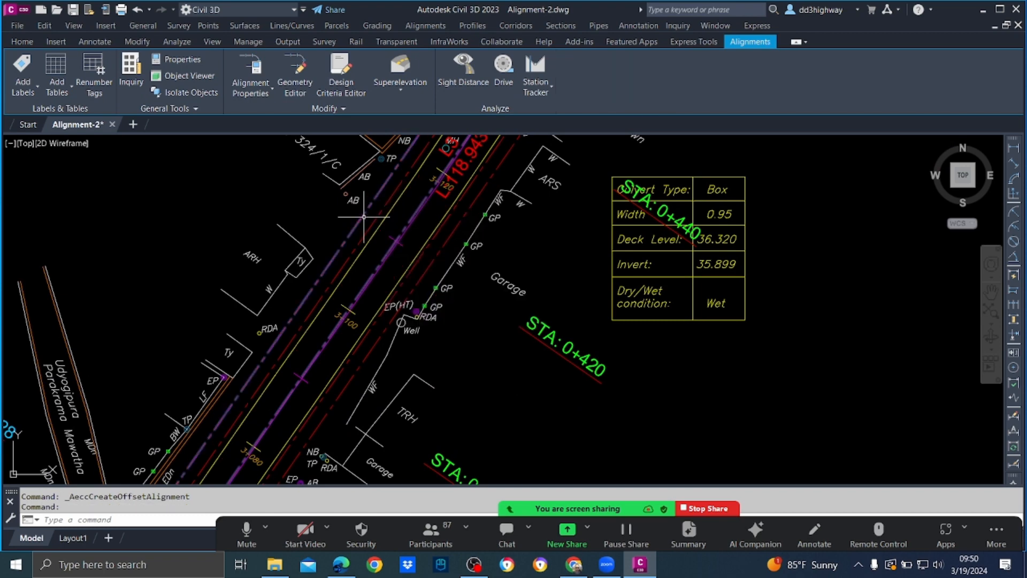
right_click(360, 215)
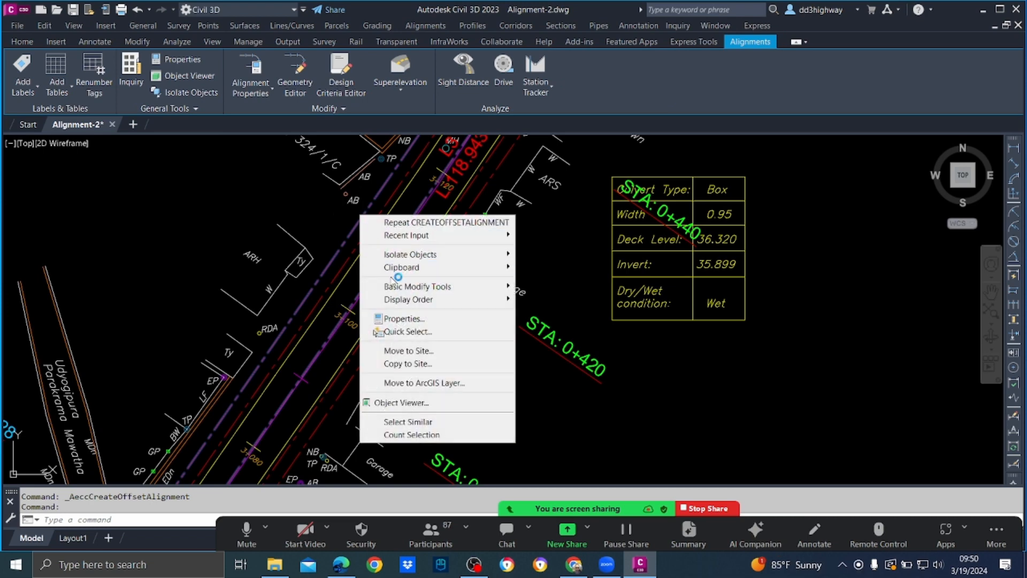
key(Escape)
key(Escape)
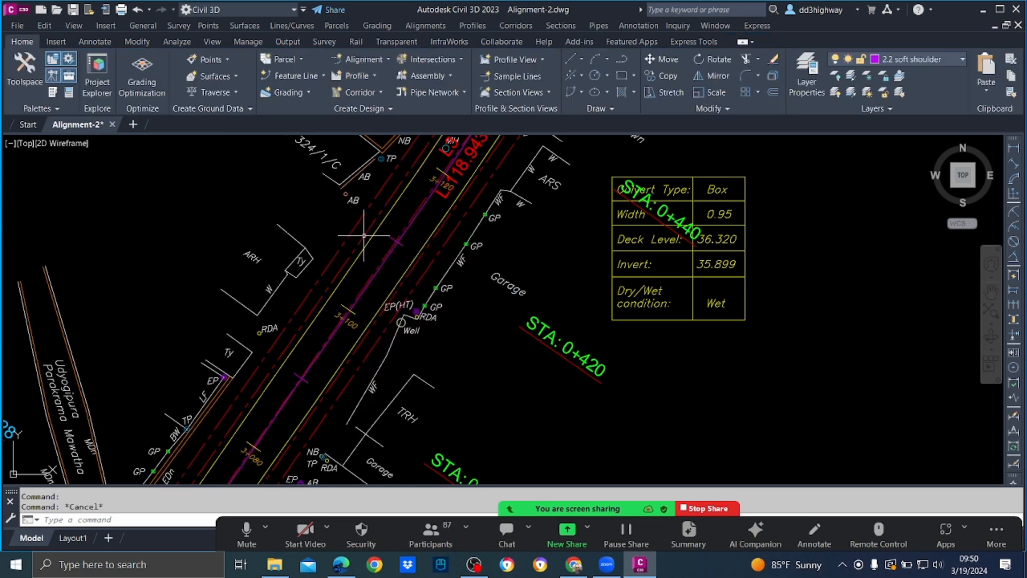
Step: Rename the left 5 m offset alignment to H-LHS in its alignment properties and deselect it
click(354, 229)
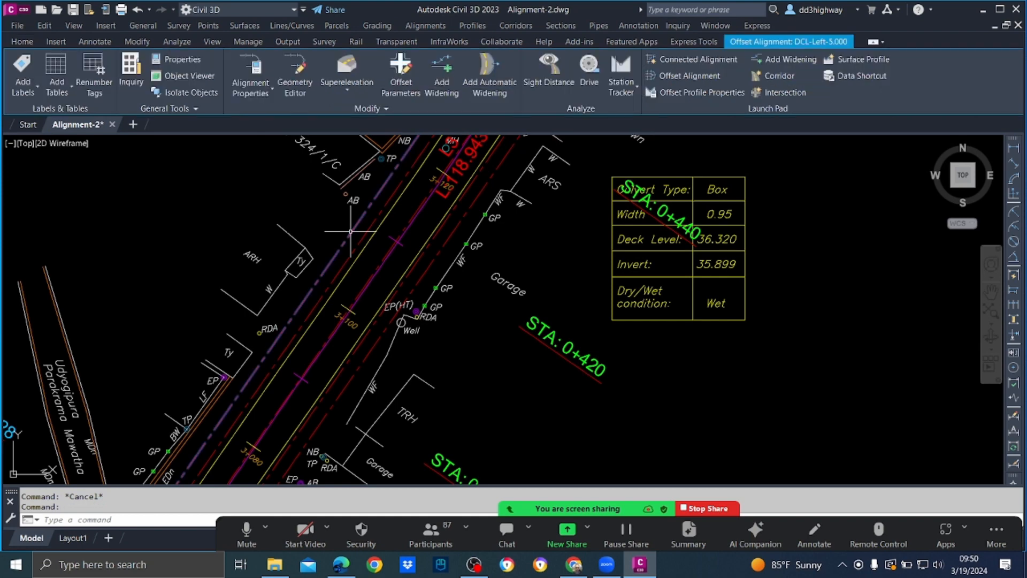
right_click(352, 231)
click(412, 331)
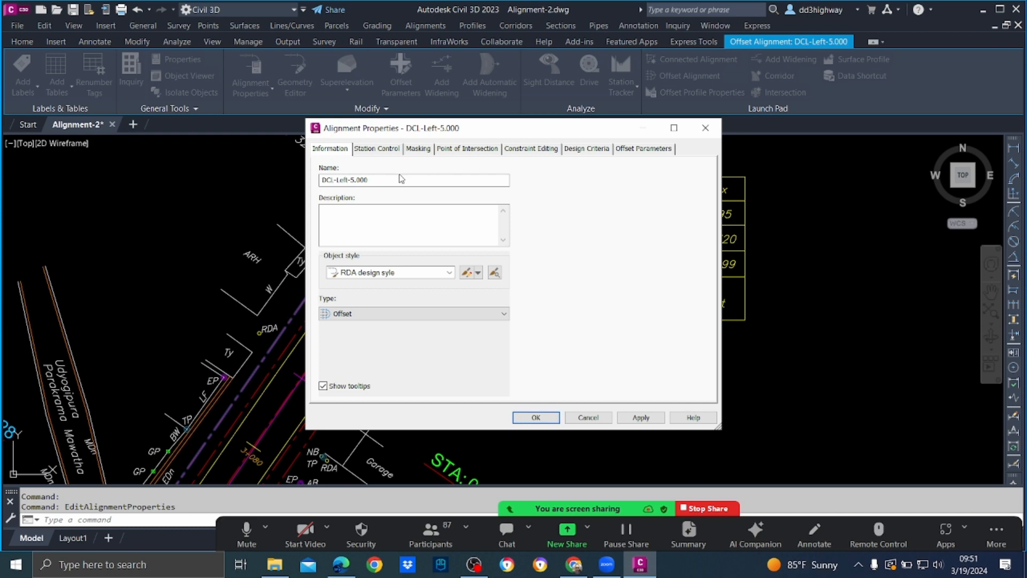
drag(393, 180, 247, 181)
text(H-LHS)
click(639, 417)
click(535, 417)
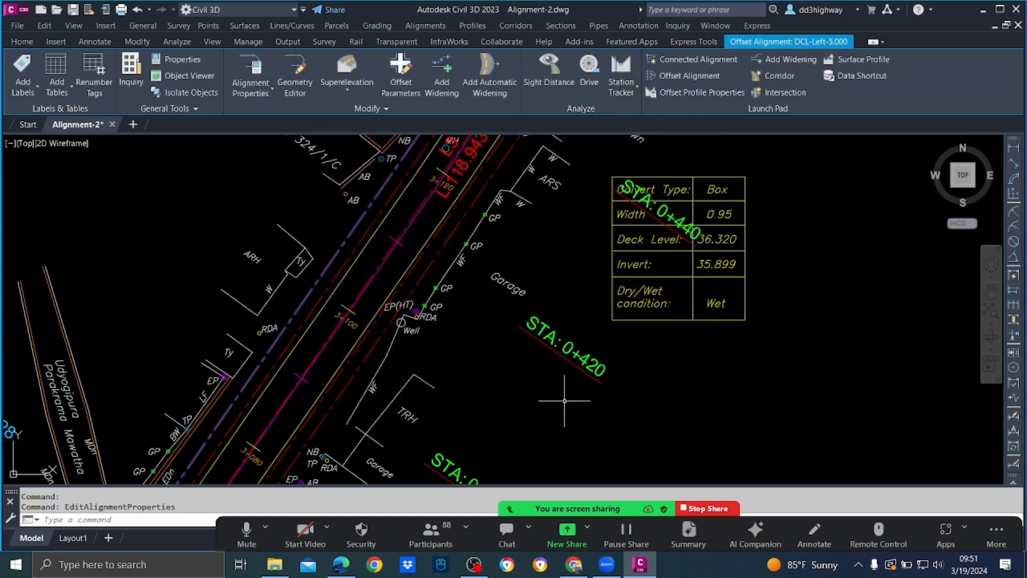
key(Escape)
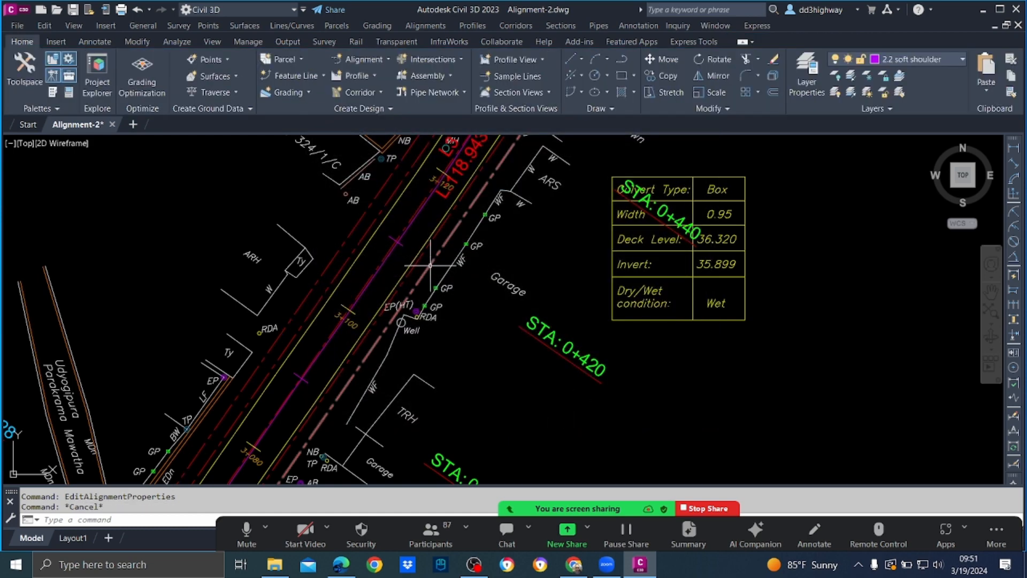
Step: Rename the right 5 m offset alignment to H-RHS in its alignment properties
click(425, 267)
right_click(432, 270)
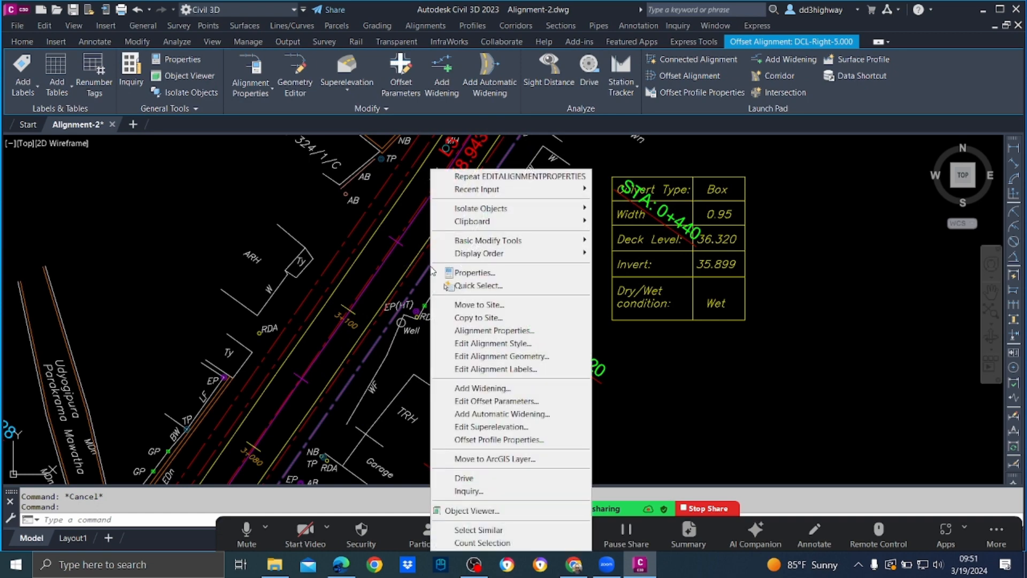
click(508, 330)
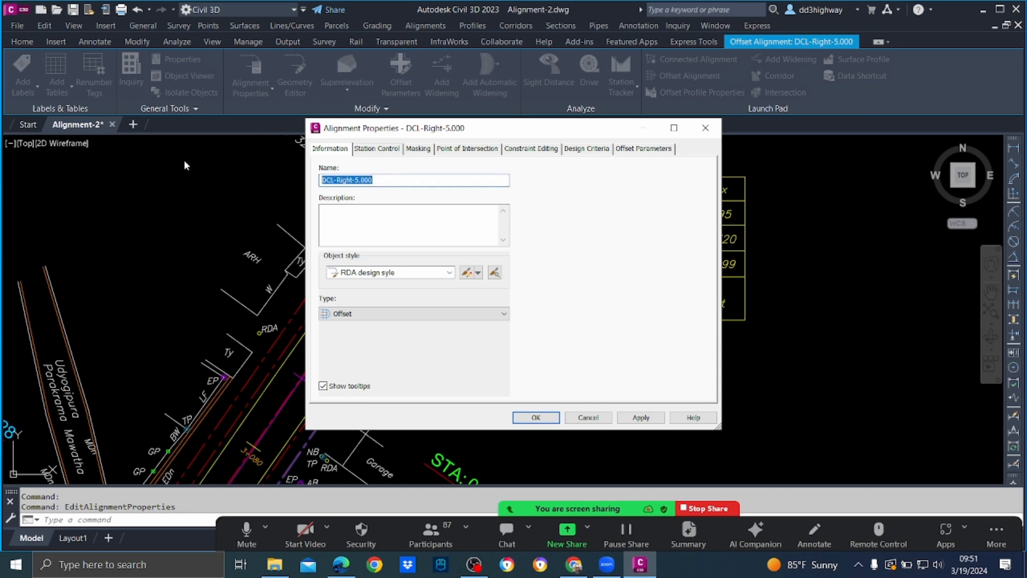
text(H)
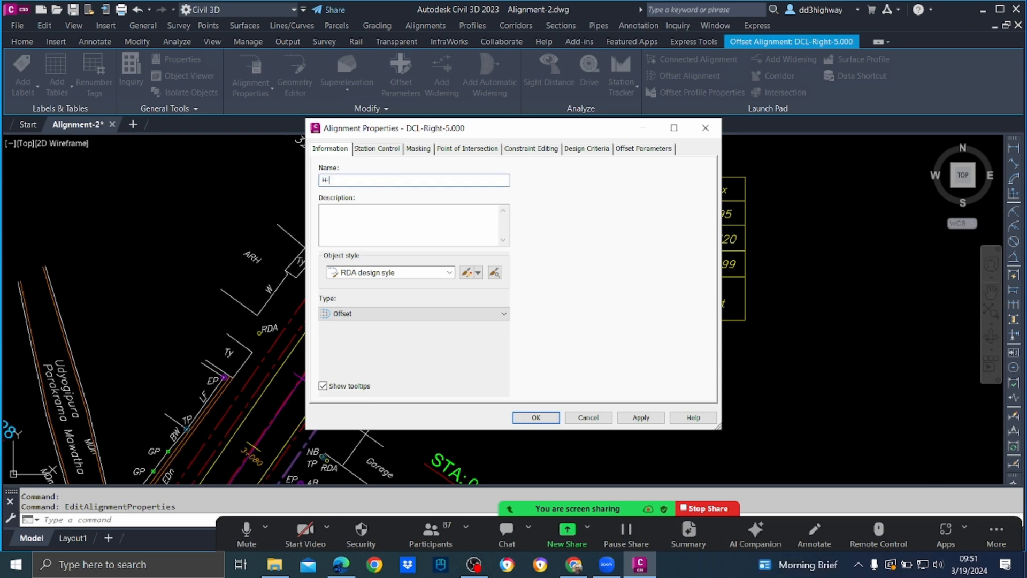
text(-RHS)
click(650, 421)
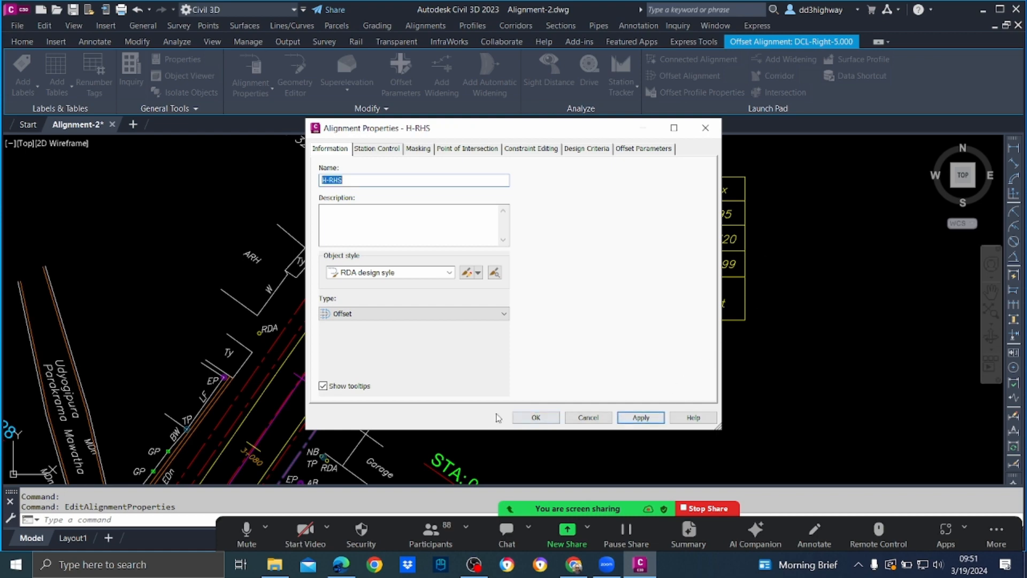
click(532, 418)
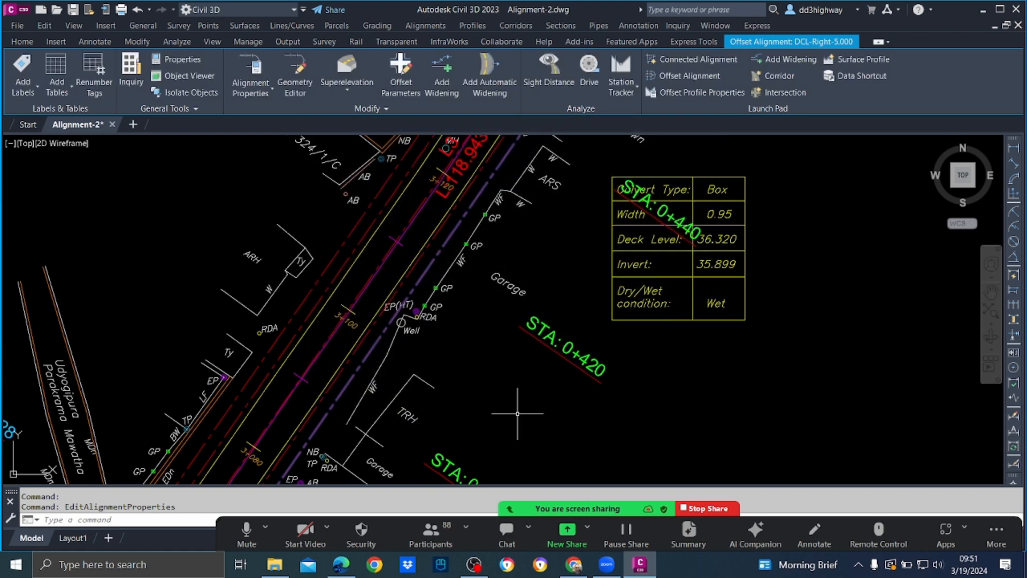
Step: Check the offset alignments on both sides of the DCL centreline and save the drawing
scroll(500, 248, down, 10)
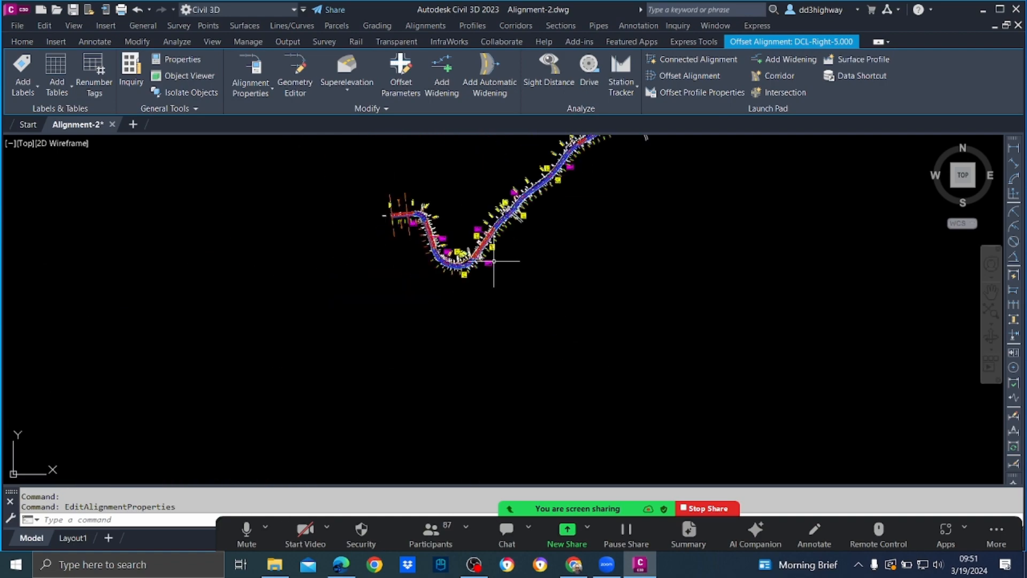
scroll(497, 249, up, 10)
scroll(497, 248, up, 2)
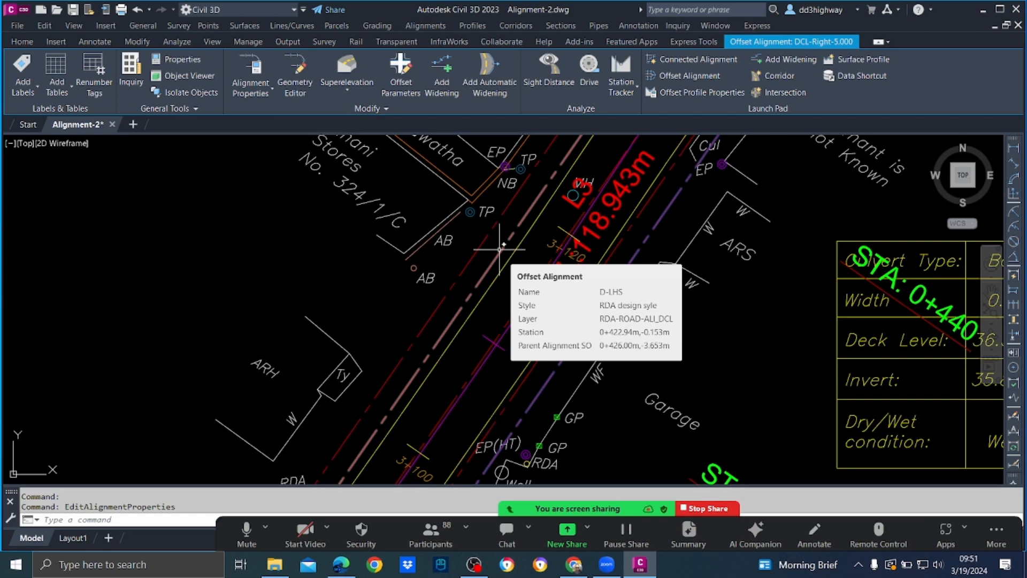
scroll(525, 281, up, 2)
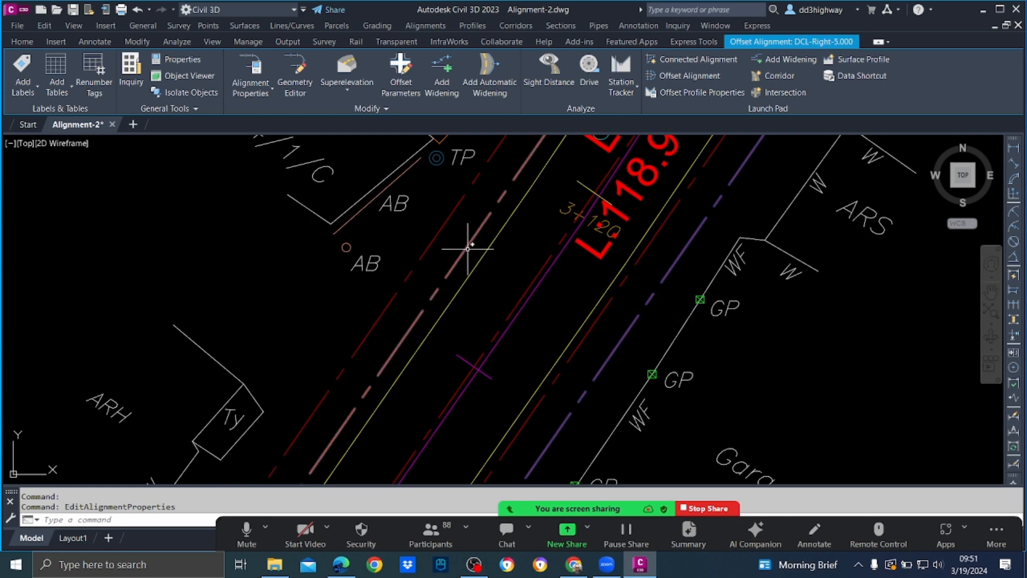
mouse_move(468, 248)
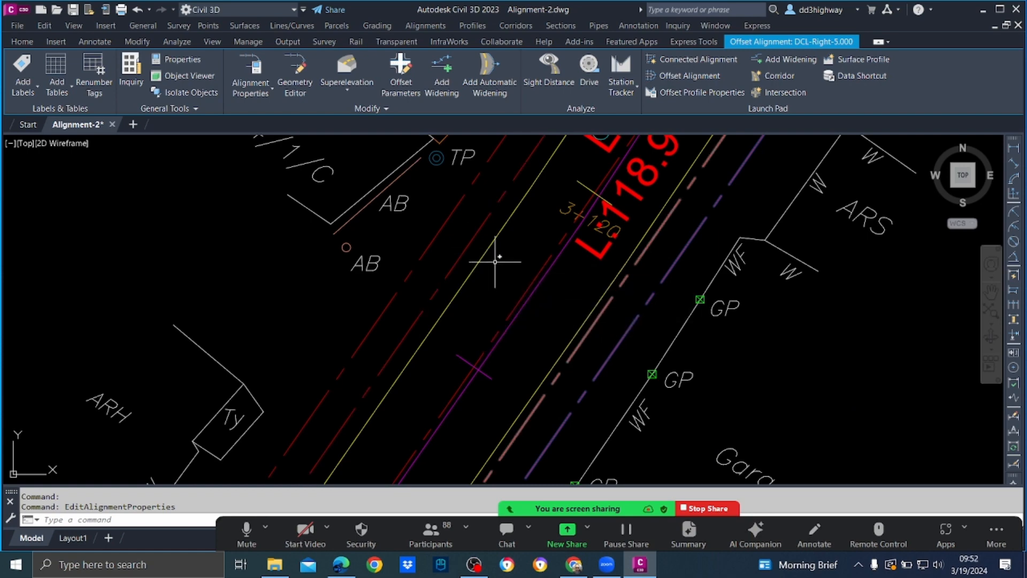
mouse_move(438, 233)
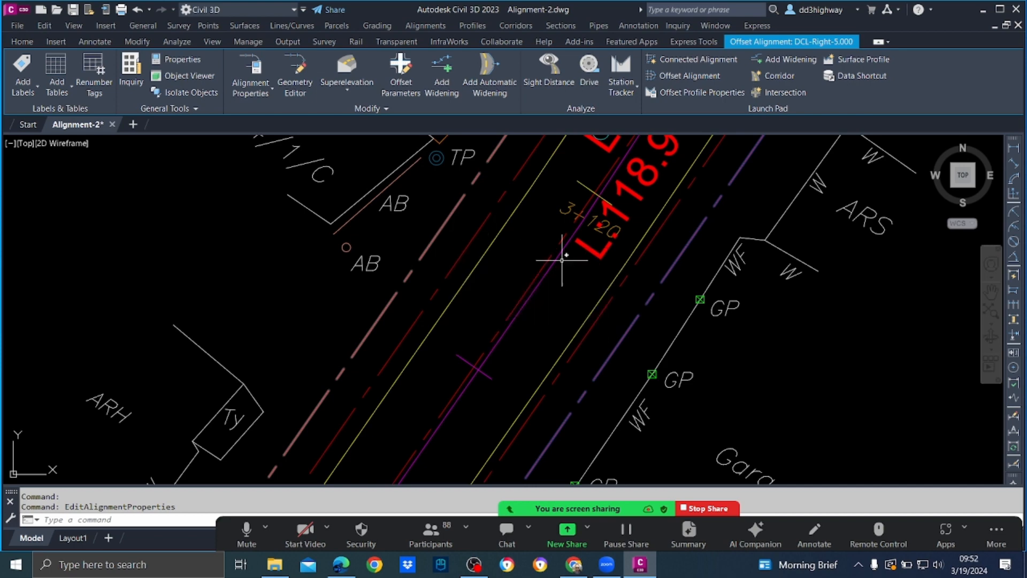
mouse_move(639, 325)
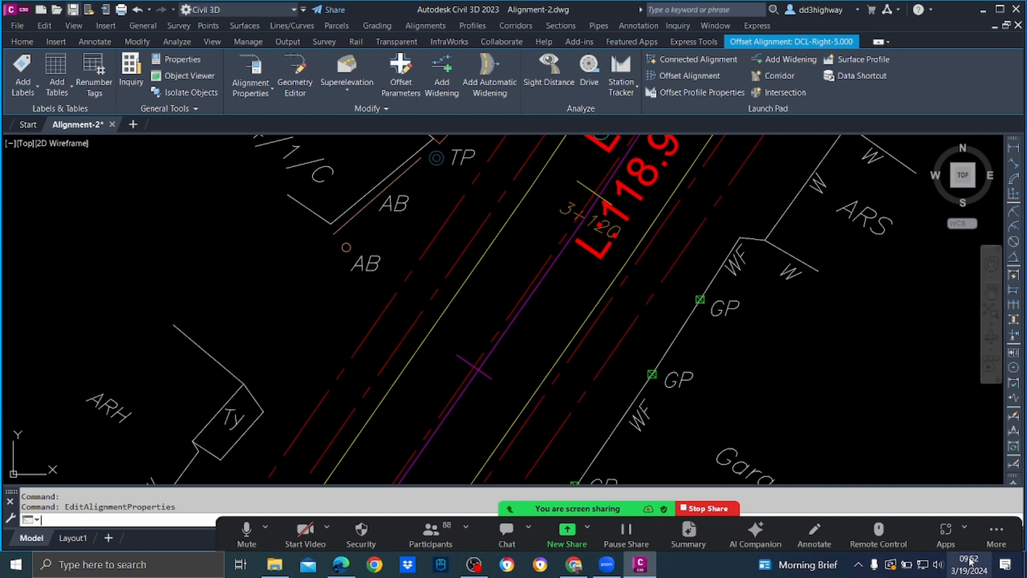
key(ctrl+s)
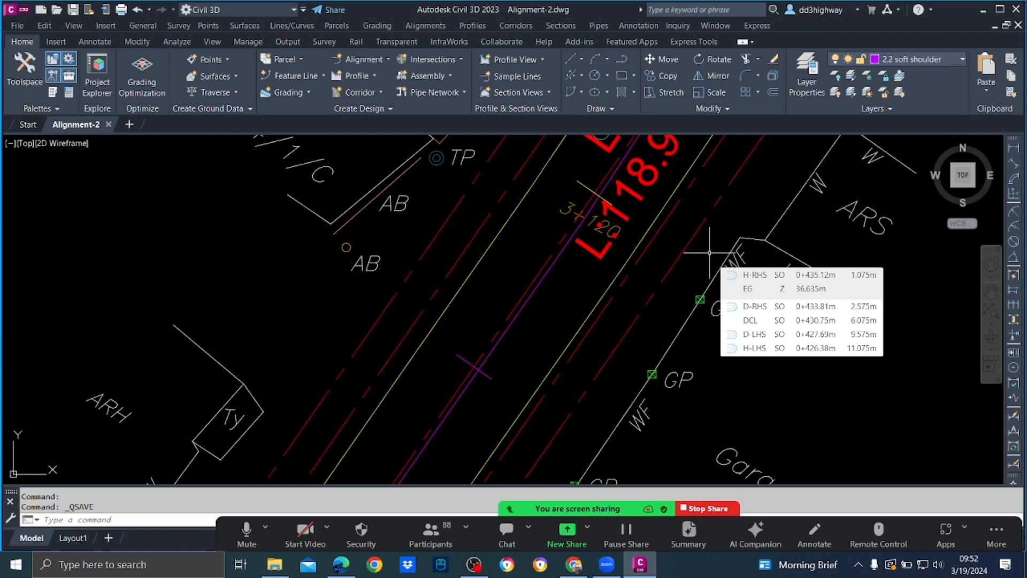
scroll(695, 300, down, 6)
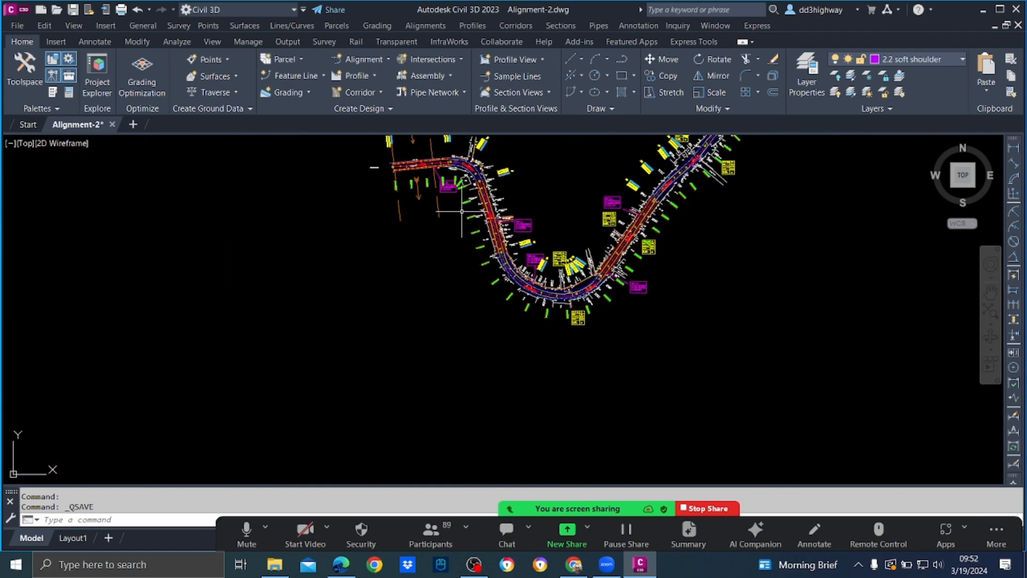
scroll(462, 211, up, 8)
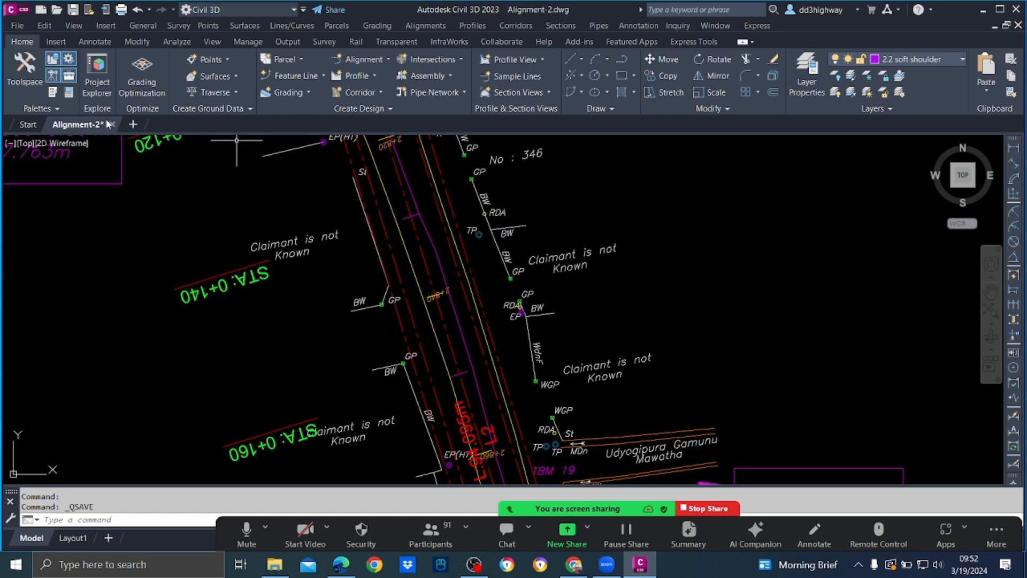
Step: Open the Toolspace and bring up its Toolbox with the TOOLBOX command
click(147, 29)
click(160, 51)
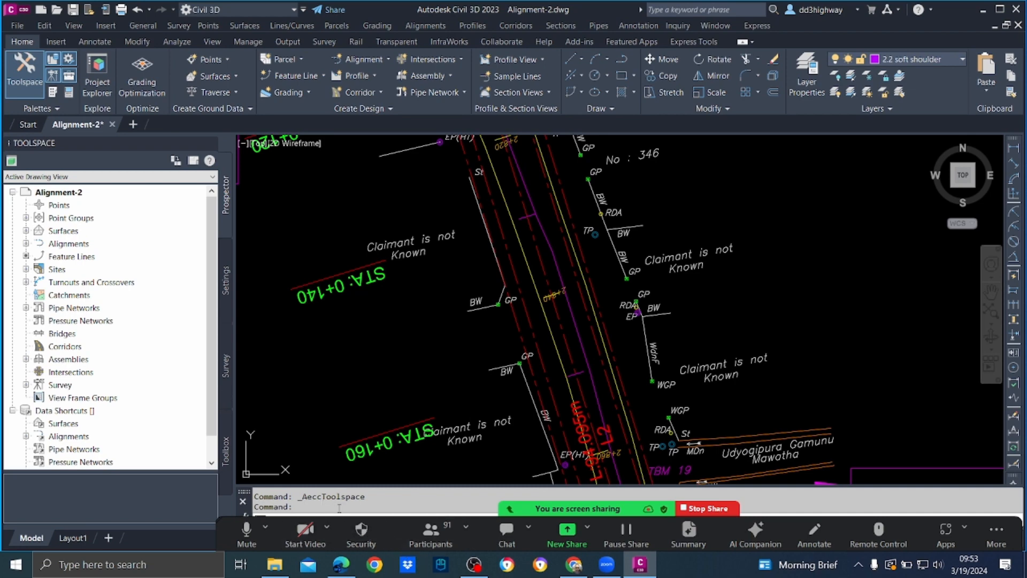
text(tool)
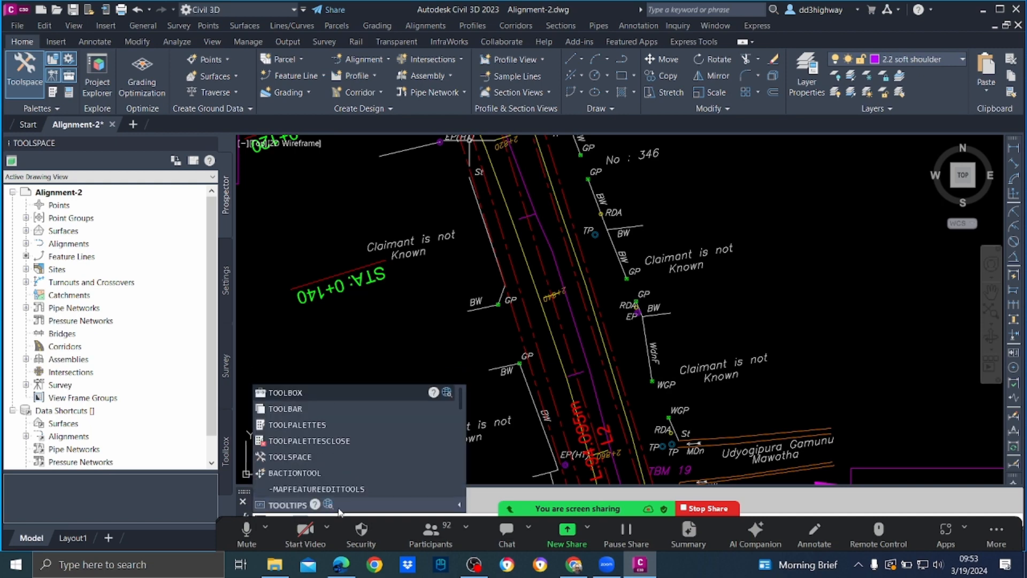
text(box)
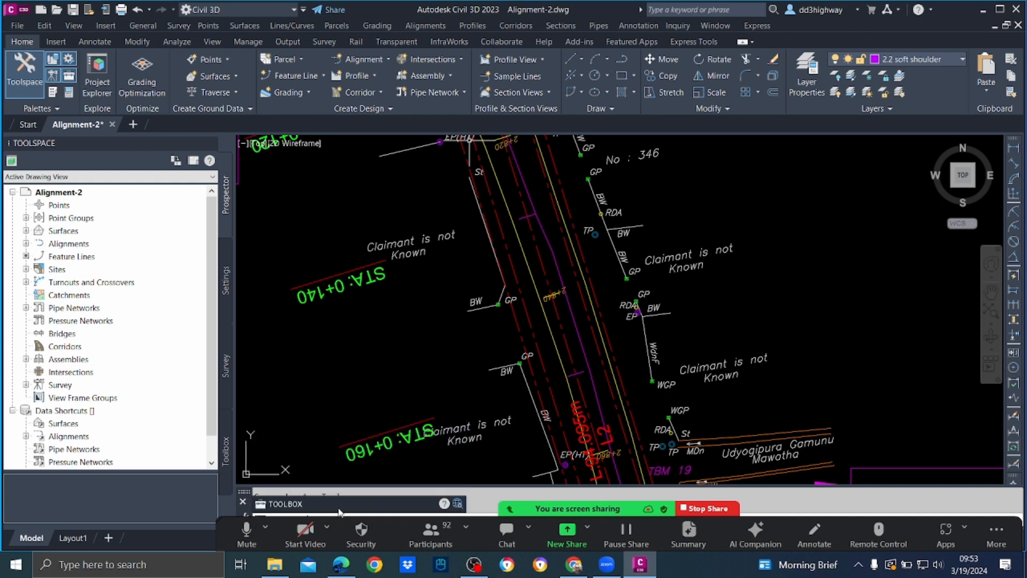
key(Return)
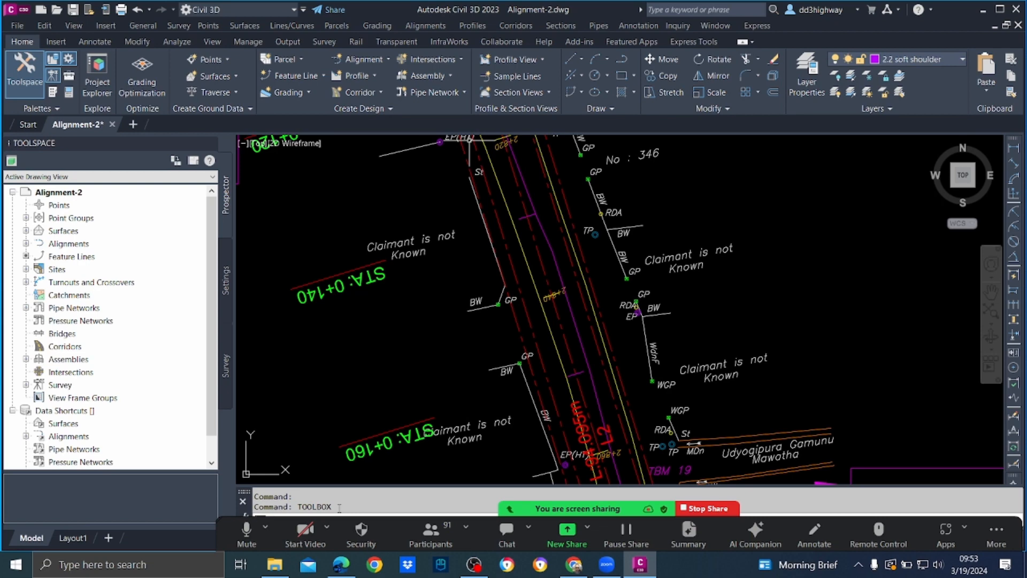
key(Return)
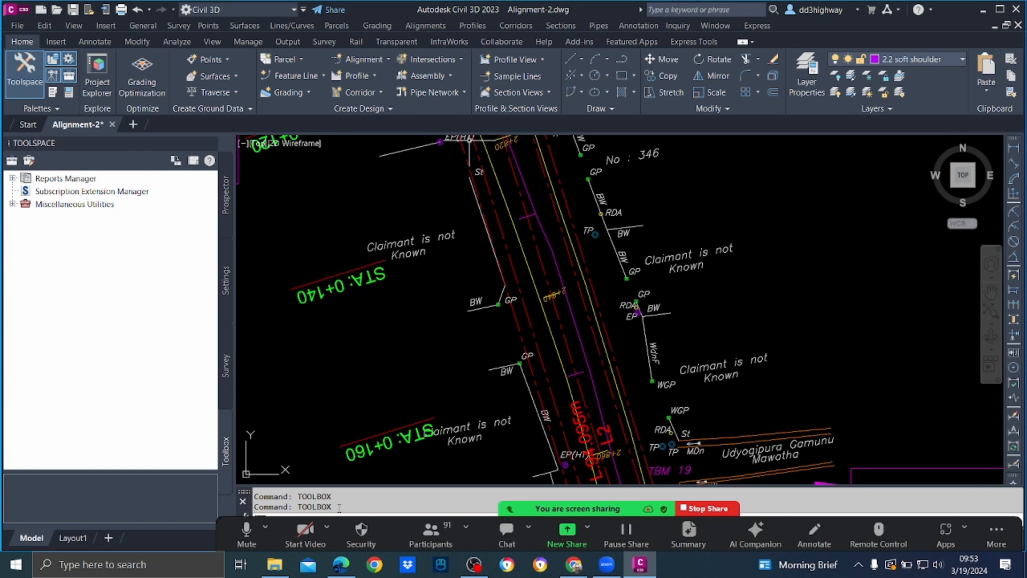
key(Return)
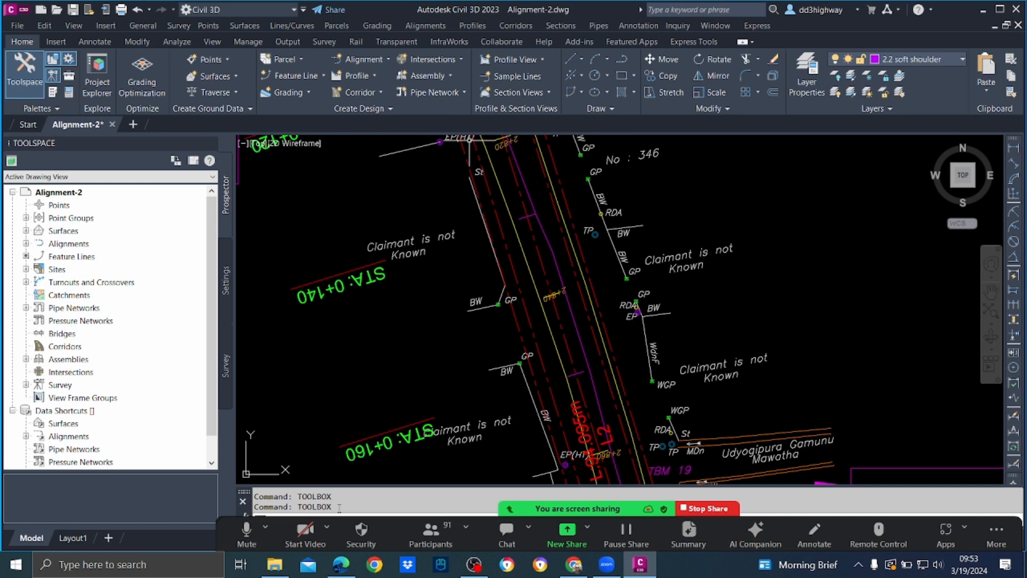
key(Return)
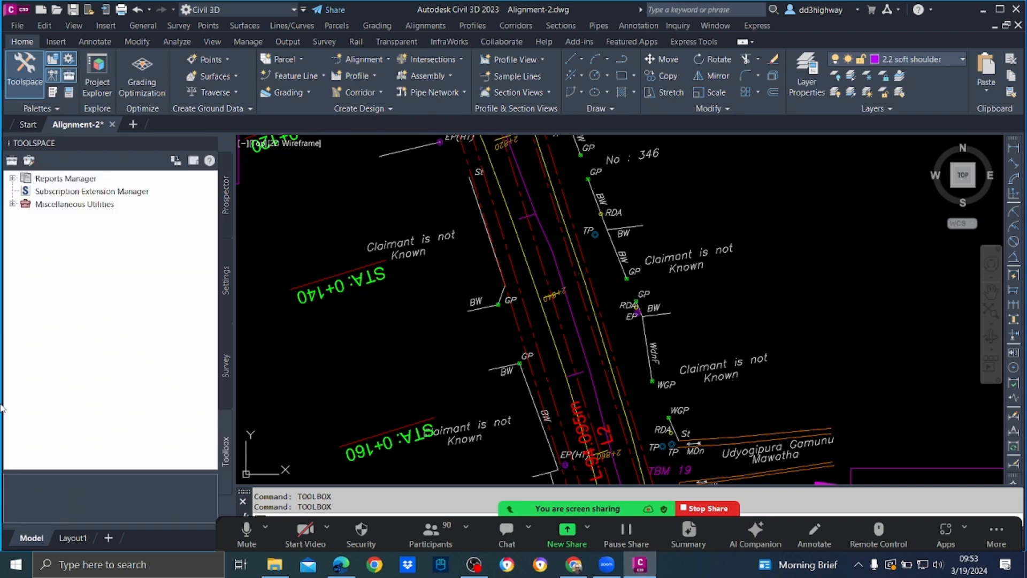
click(12, 179)
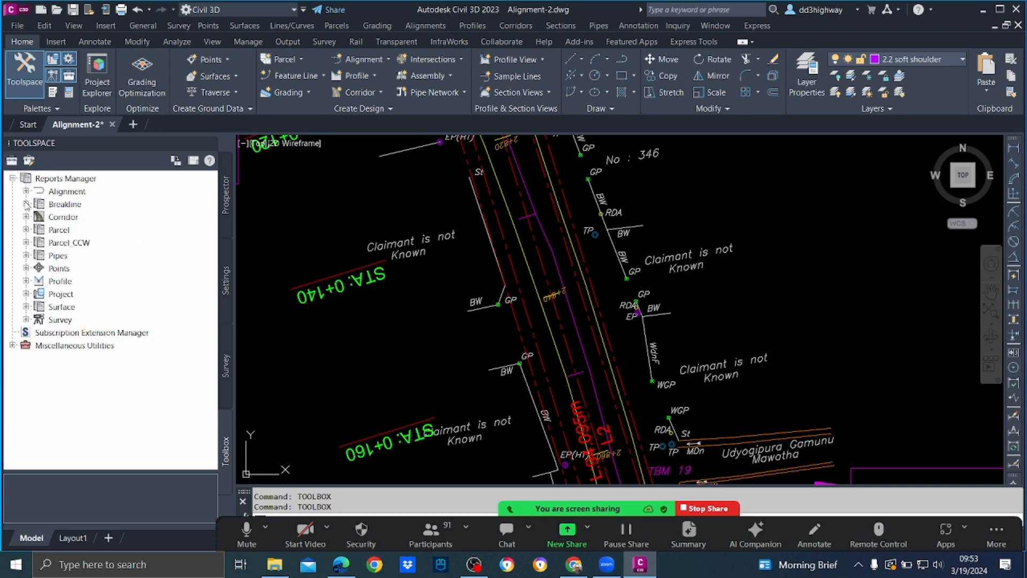
click(26, 192)
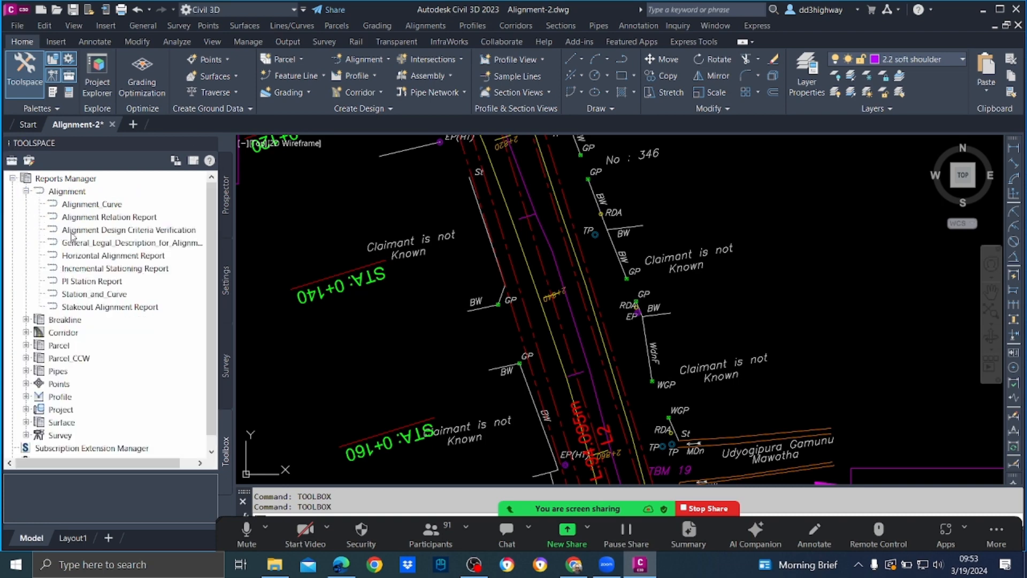
click(115, 272)
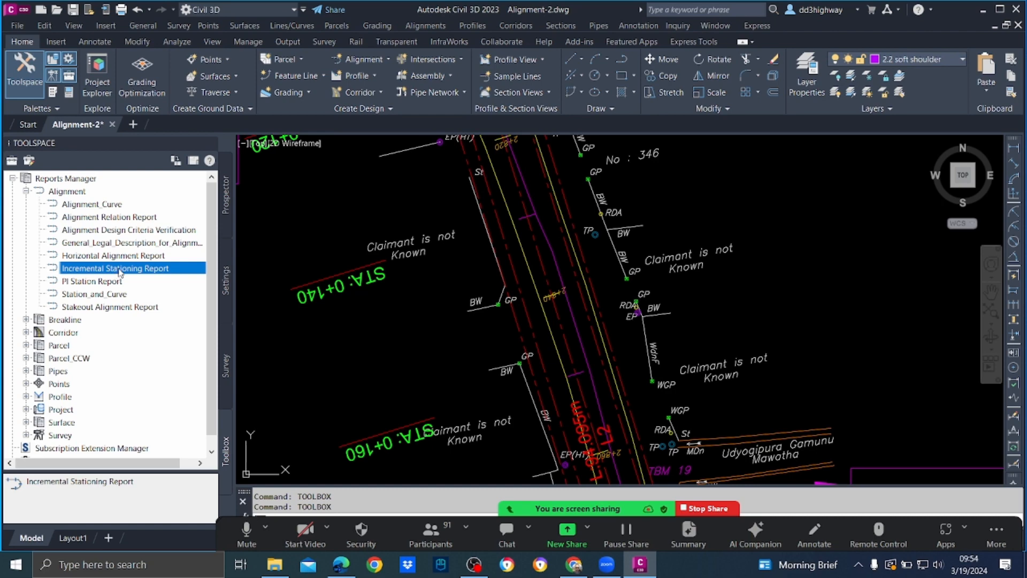
double_click(119, 270)
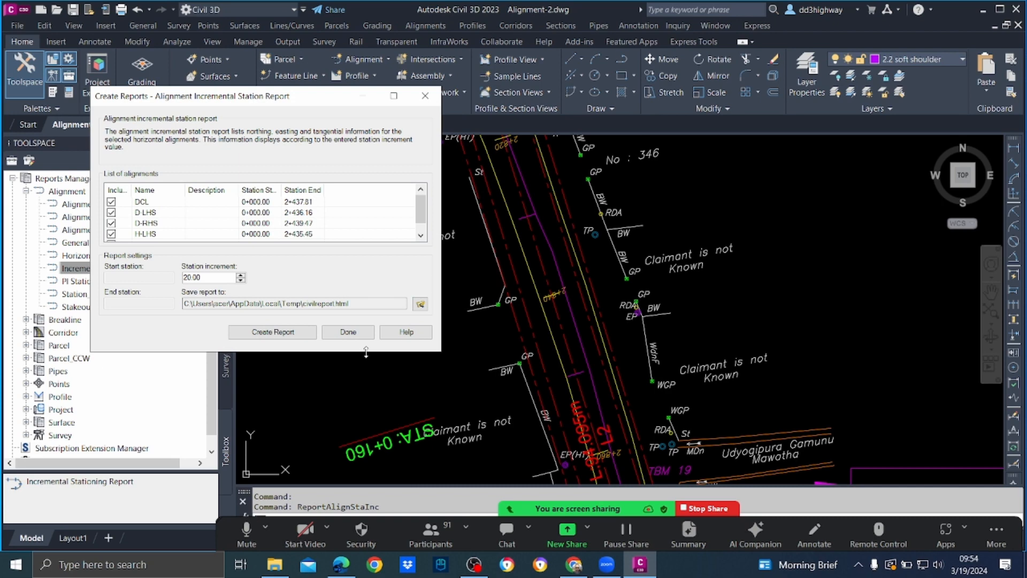
drag(366, 351, 365, 459)
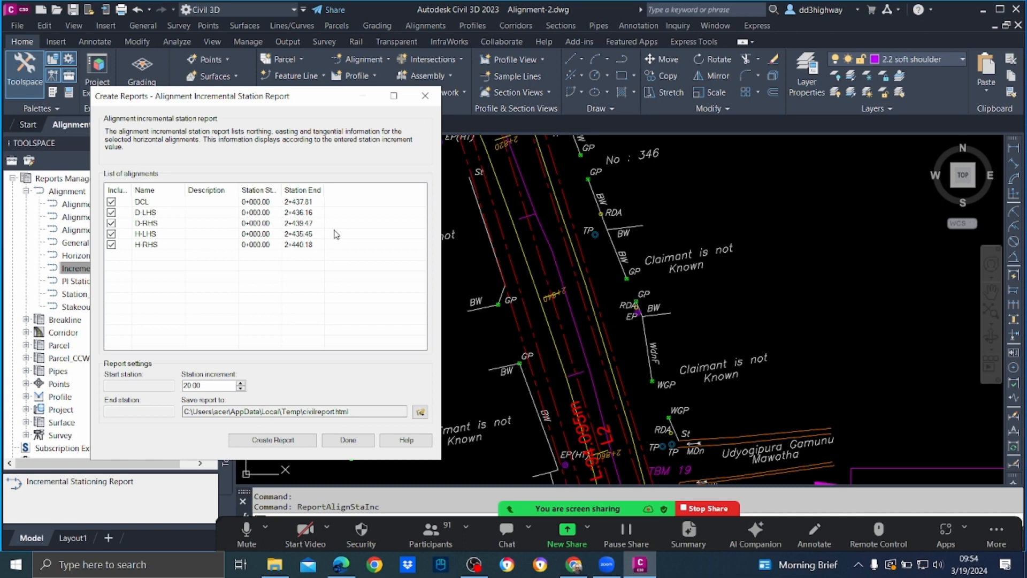
click(112, 213)
click(111, 223)
click(111, 233)
click(111, 245)
click(148, 203)
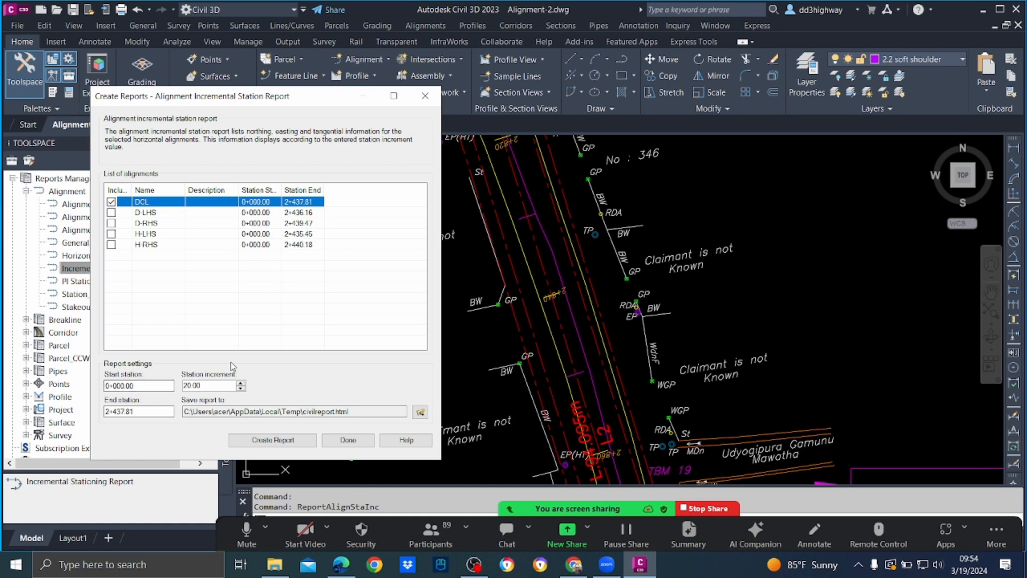
double_click(206, 385)
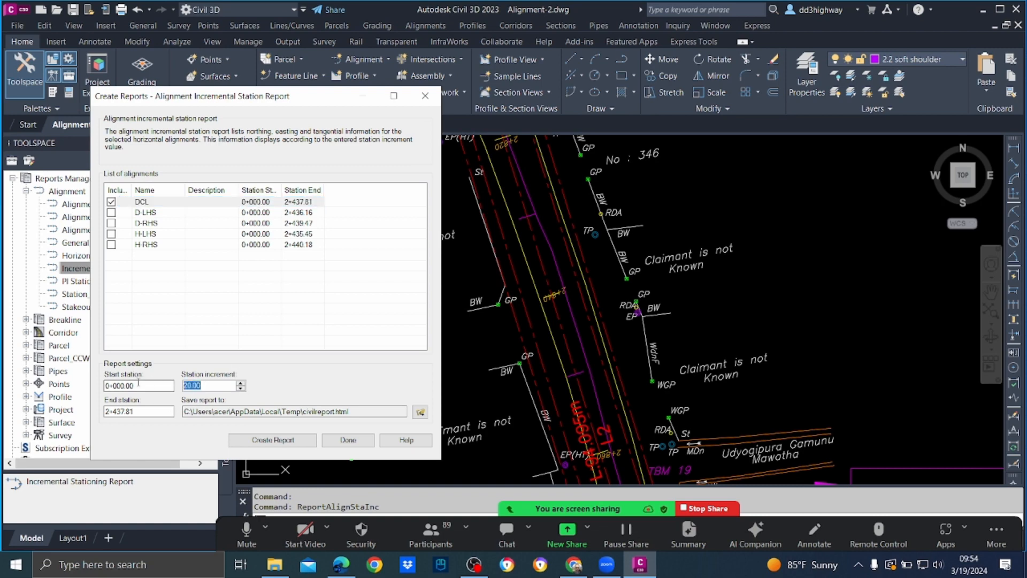
text(10)
click(425, 96)
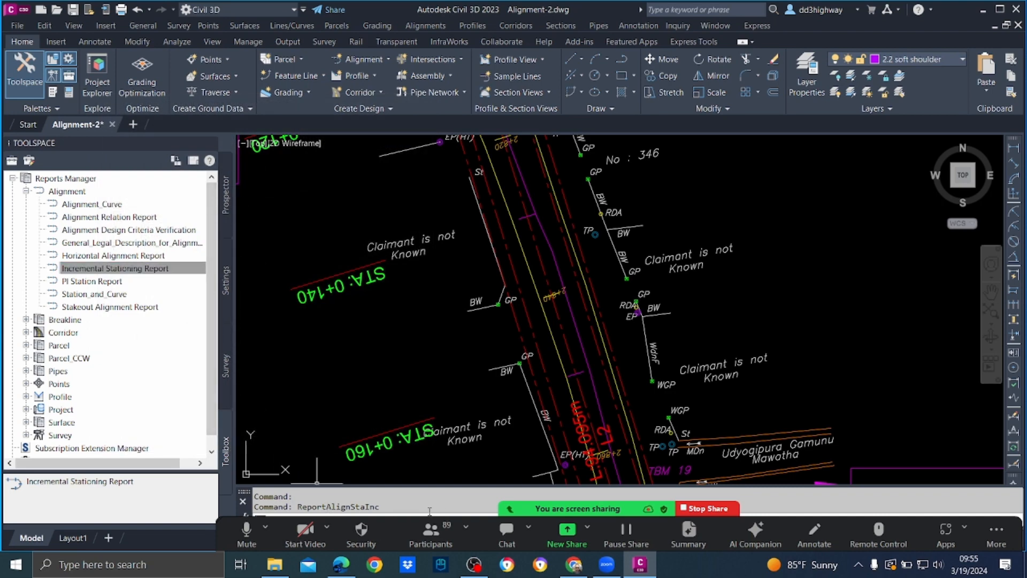
Step: Bring up the Toolbox again with the TOOLBOX command and start the Incremental Stationing Report from the alignment reports
text(toolbox)
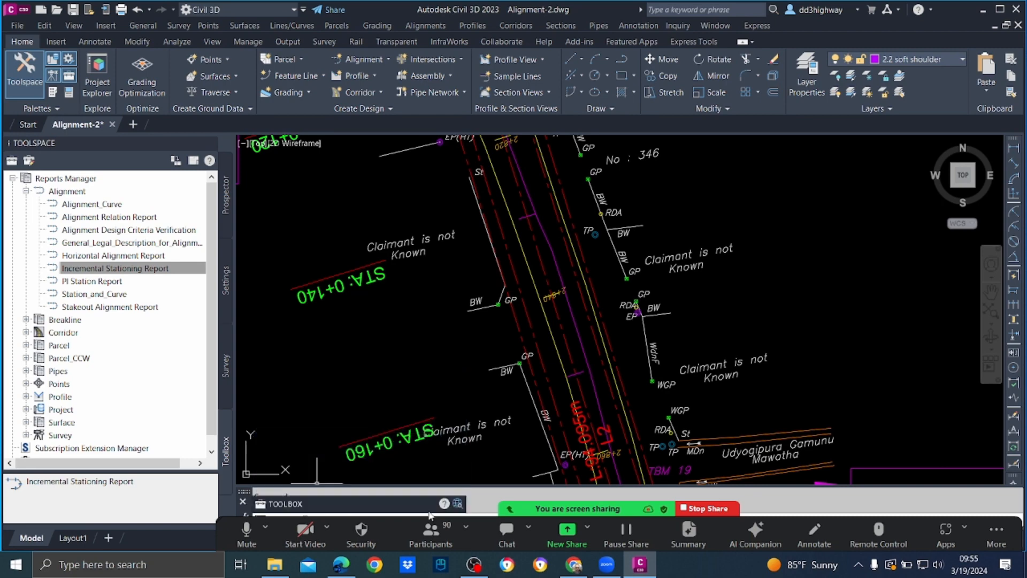
key(Return)
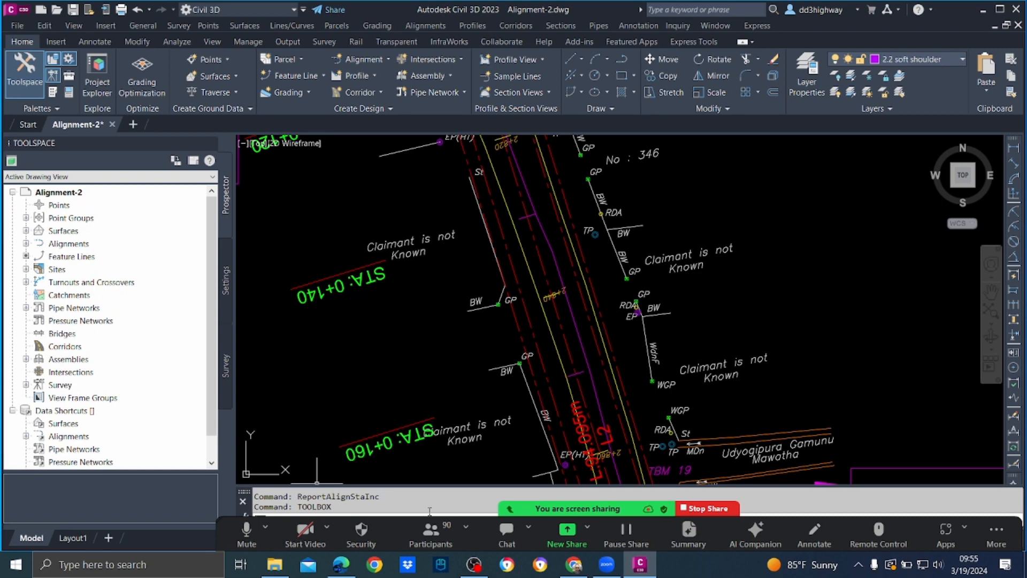
key(Return)
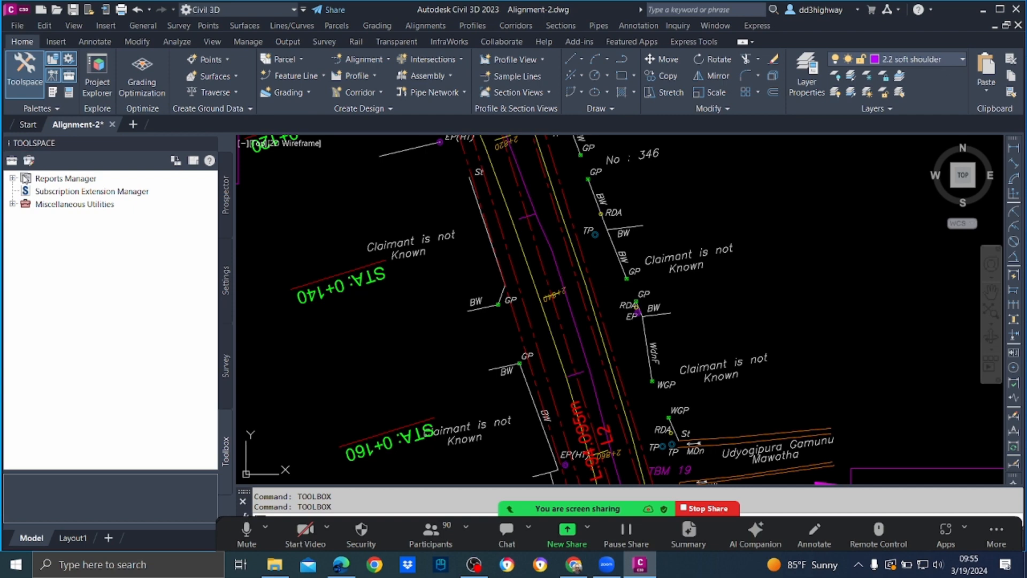
click(12, 179)
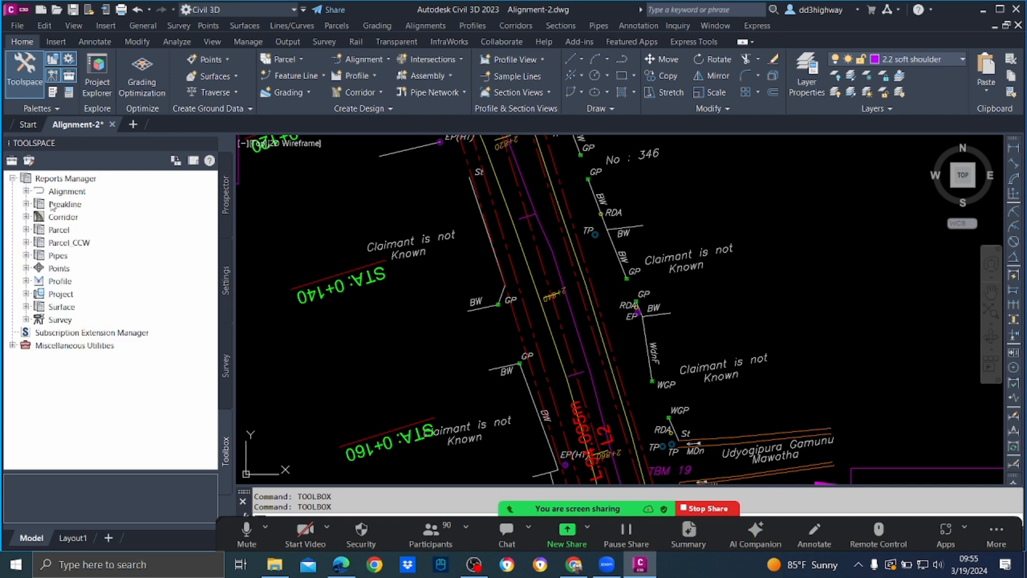
click(26, 192)
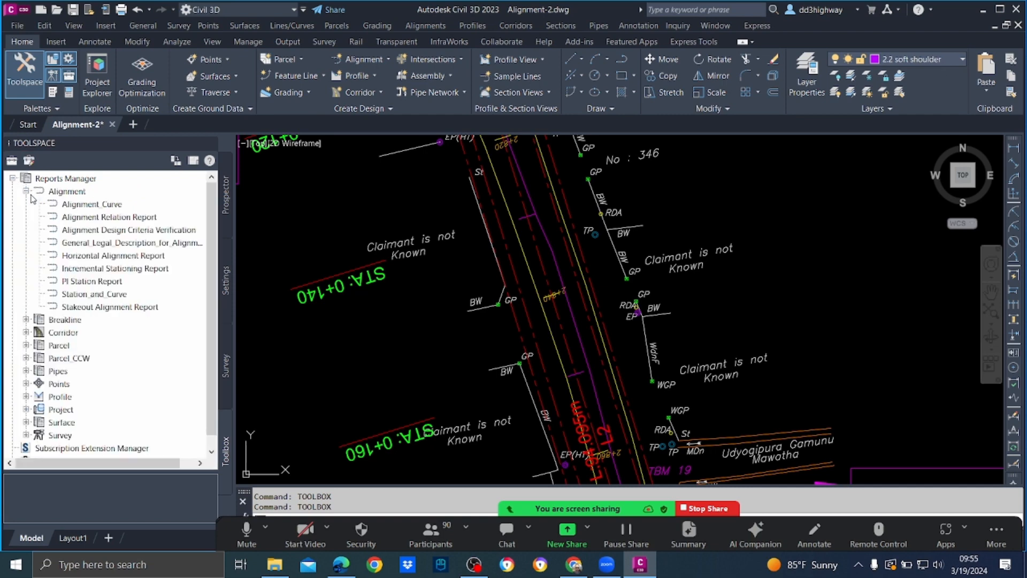
click(127, 273)
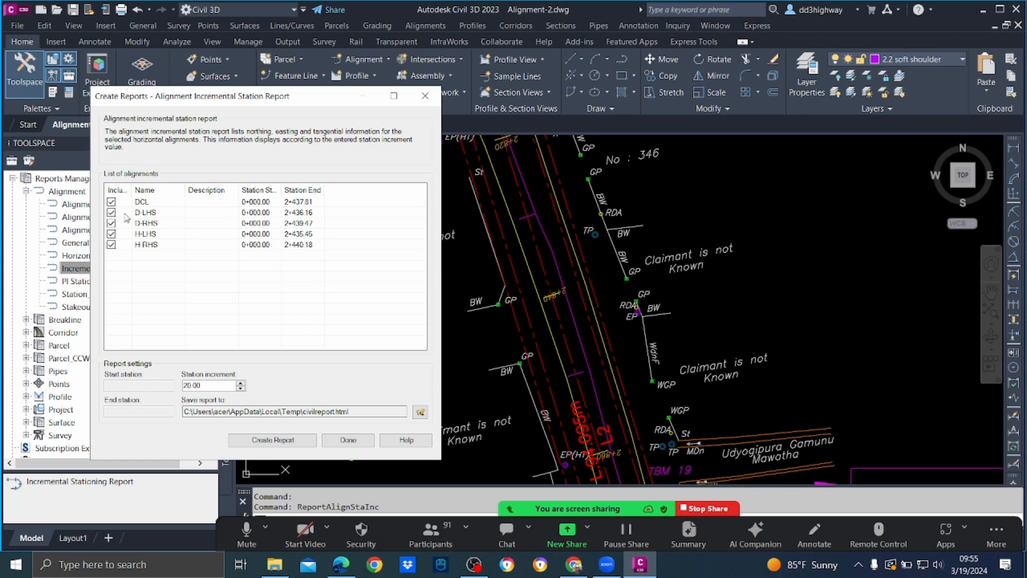
Step: Limit the incremental station report to the DCL alignment by excluding D-LHS, D-RHS, H-LHS and H-RHS
click(152, 202)
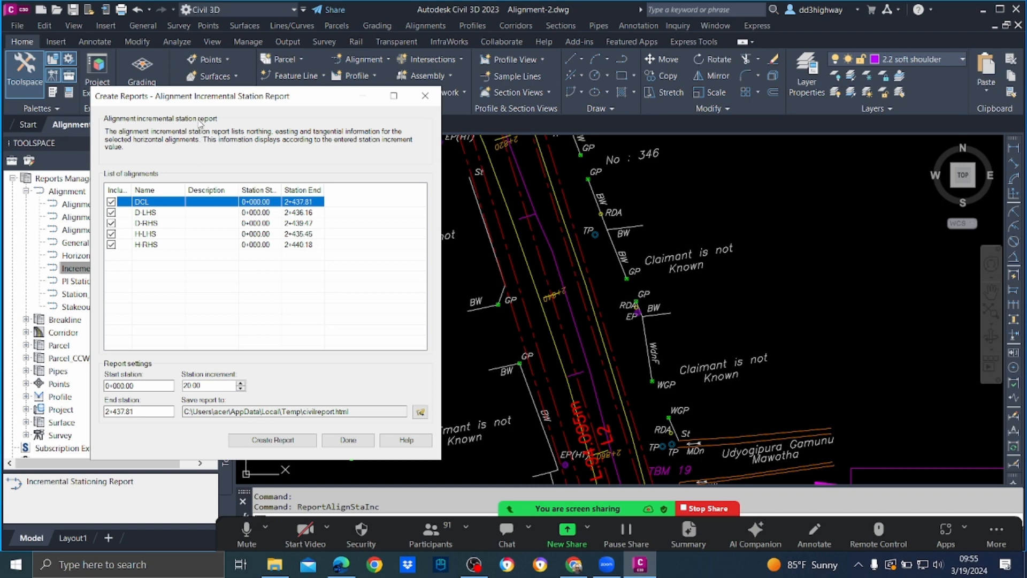
drag(202, 95, 346, 97)
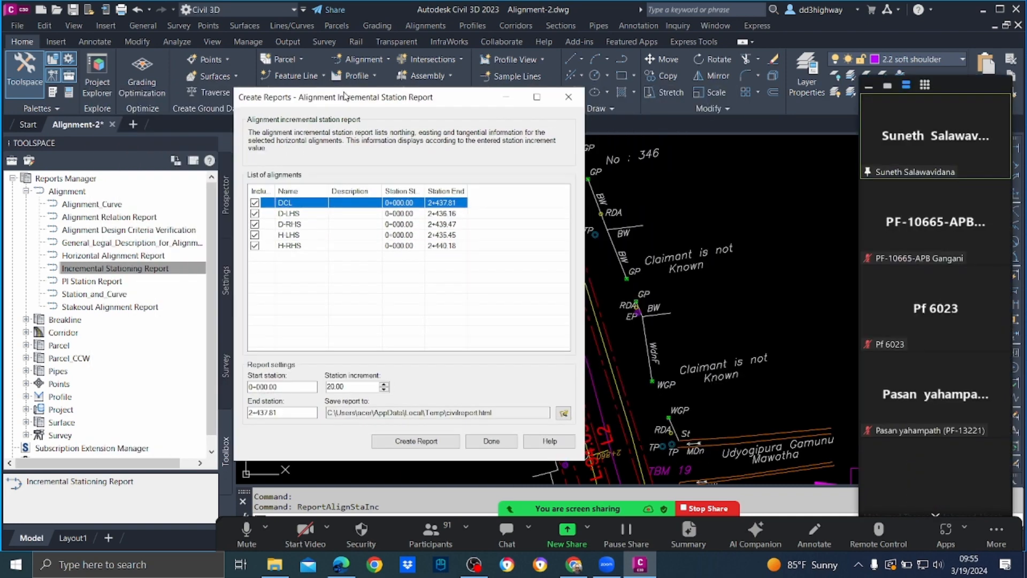
click(255, 214)
click(255, 225)
click(255, 235)
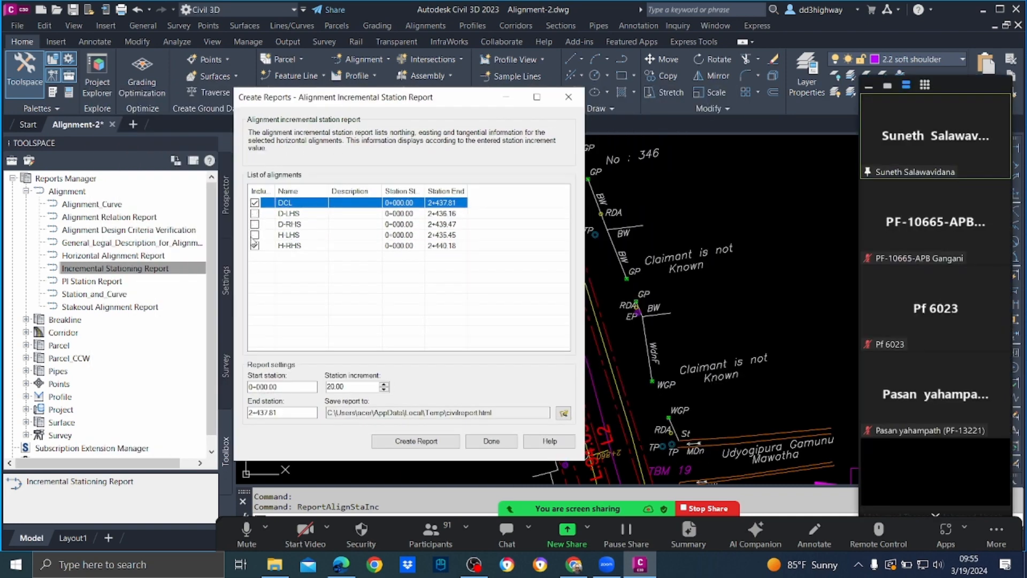
click(254, 246)
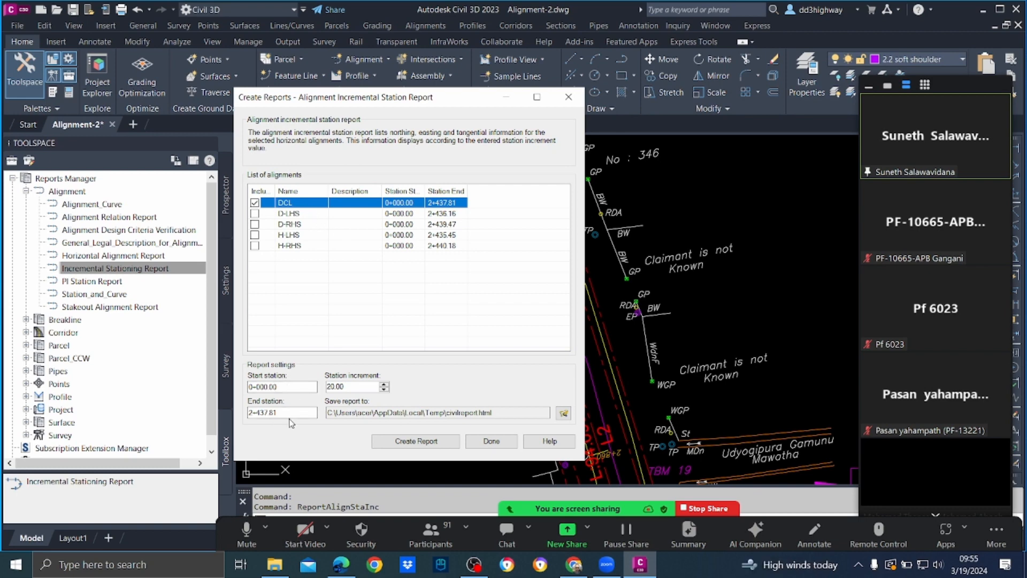
Step: Set the report's station increment to 10 and create the report
click(351, 386)
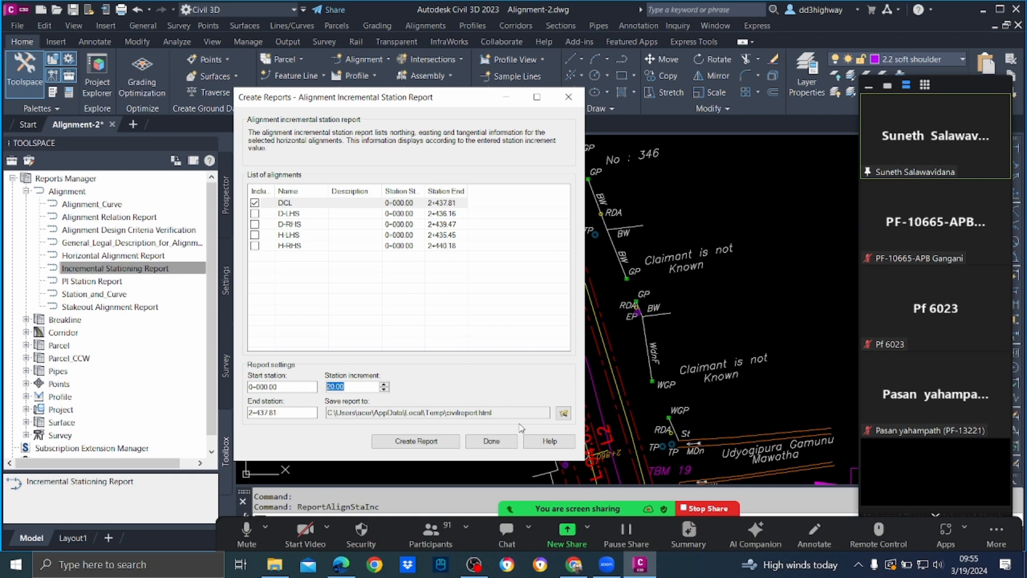
text(10)
click(430, 441)
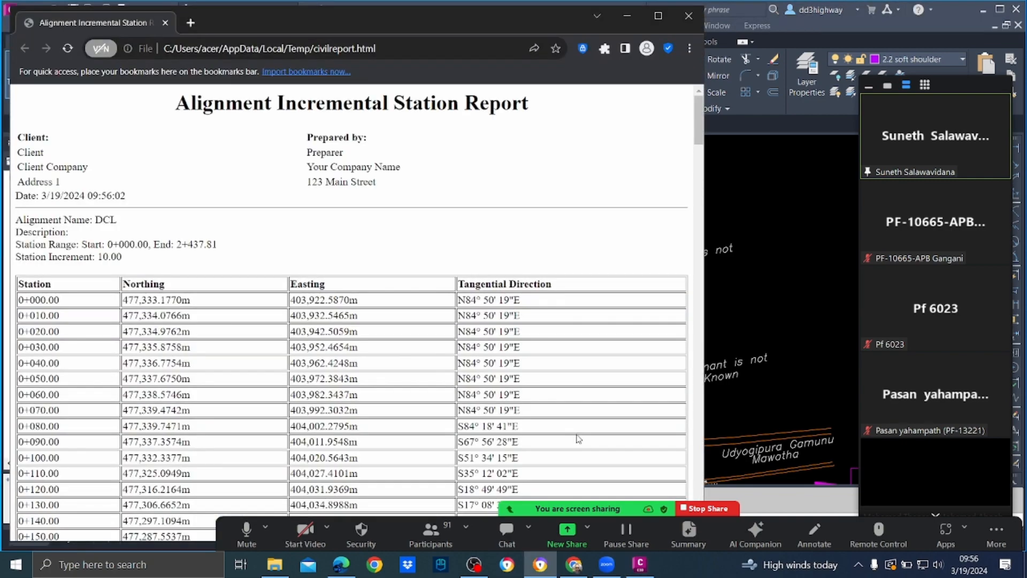
Step: Enlarge the Alignment Incremental Station Report for DCL, look over its station table, and copy the entire report
click(666, 17)
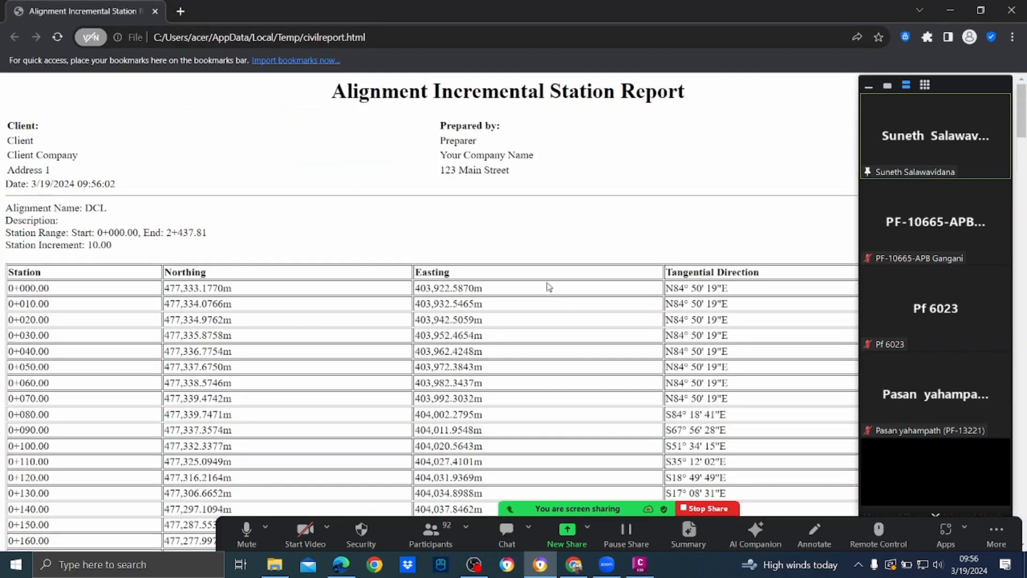
scroll(540, 182, down, 3)
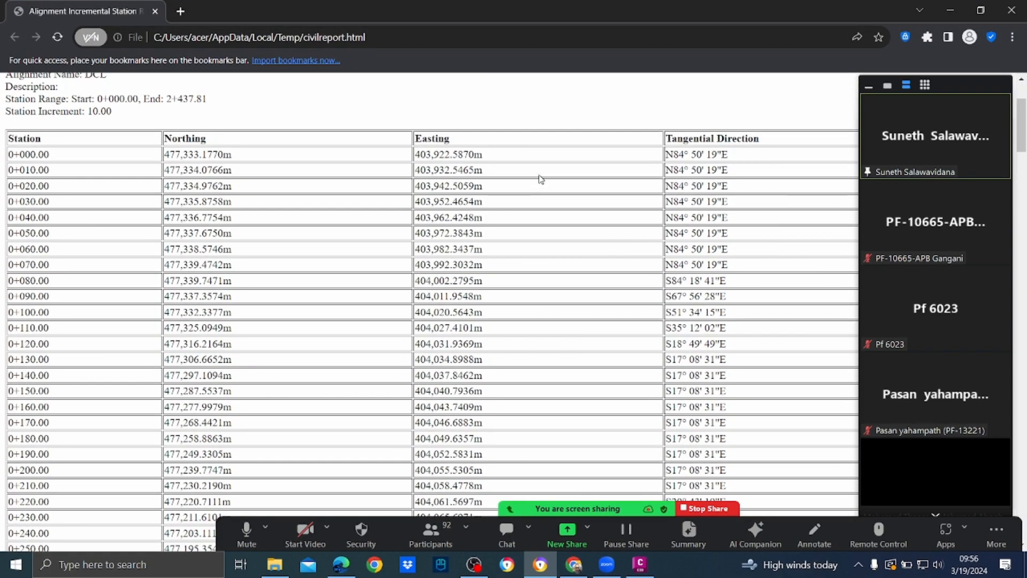
scroll(541, 179, up, 3)
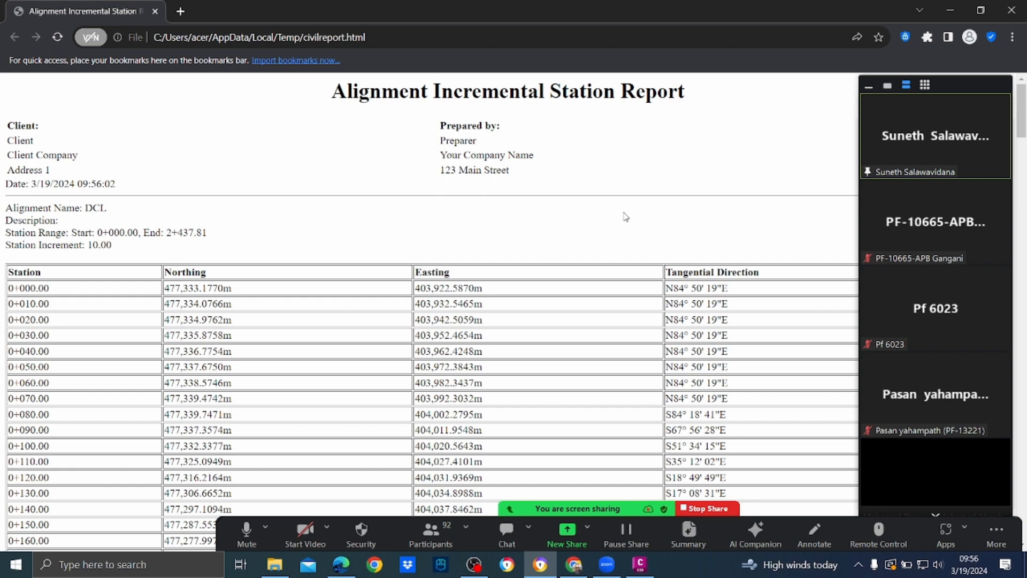
scroll(625, 224, down, 4)
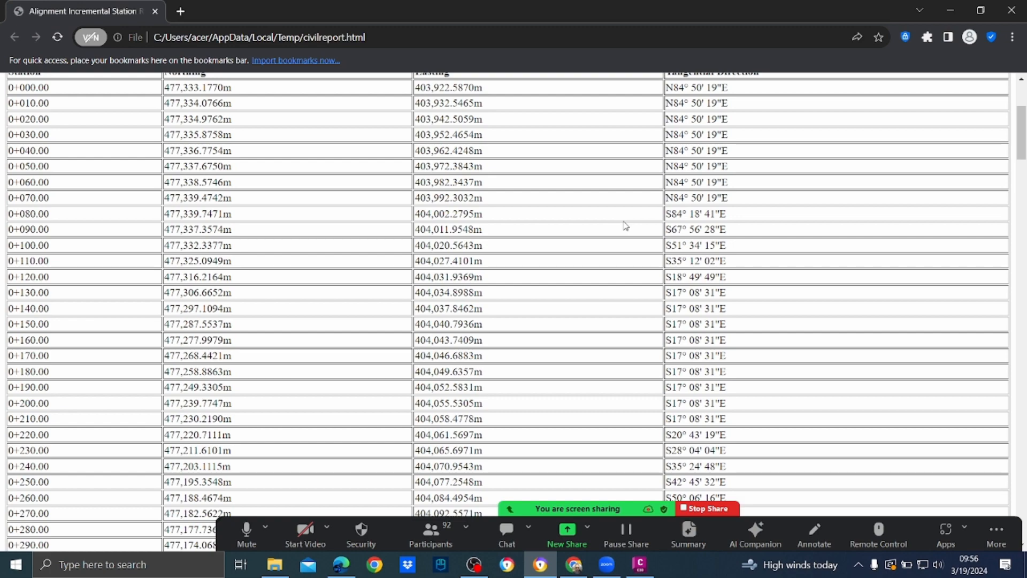
scroll(625, 224, up, 4)
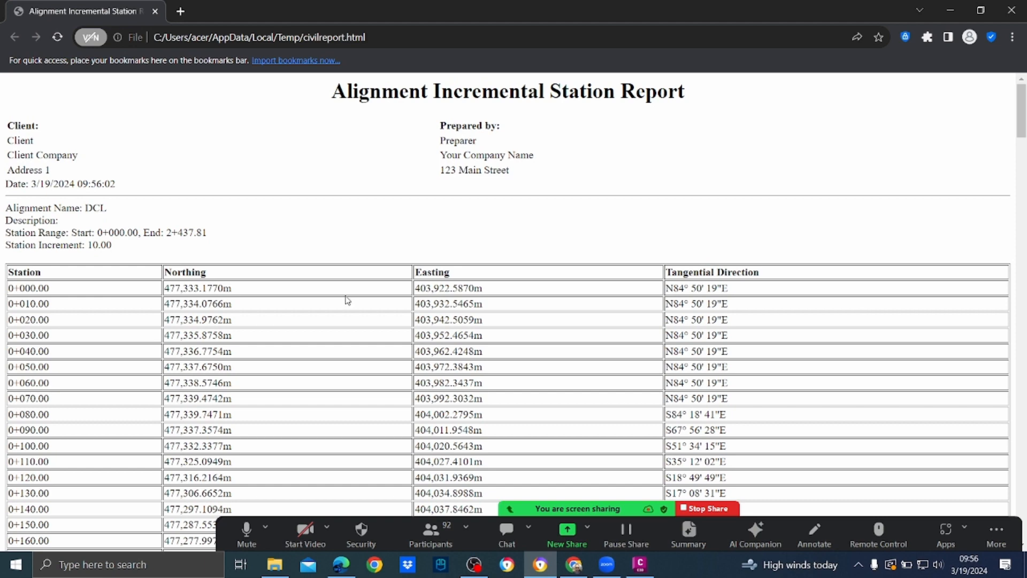
key(ctrl+a)
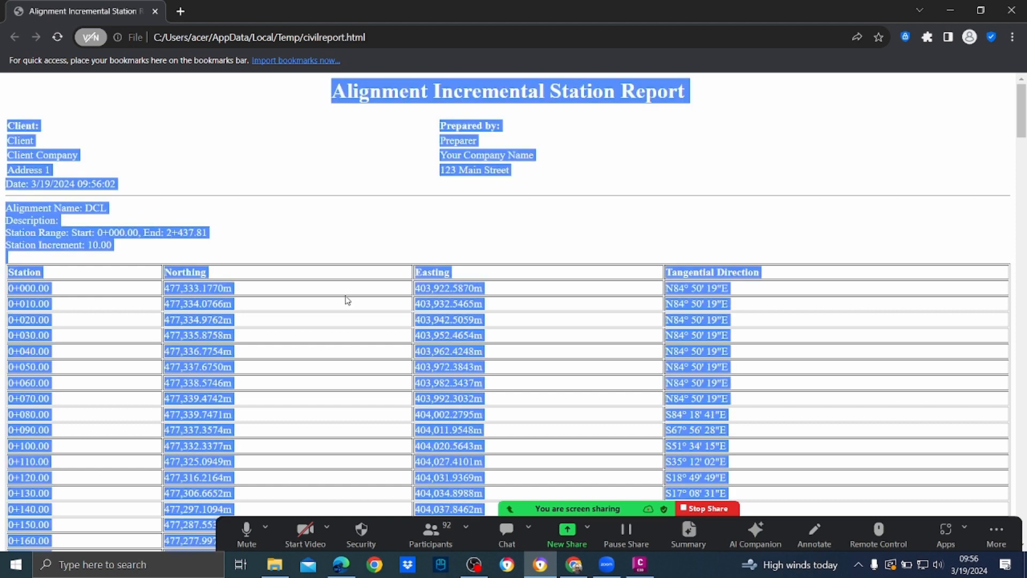
Step: In the RDA C3D Class folder in File Explorer, create a new Microsoft Excel worksheet named CL Coordinates
click(276, 566)
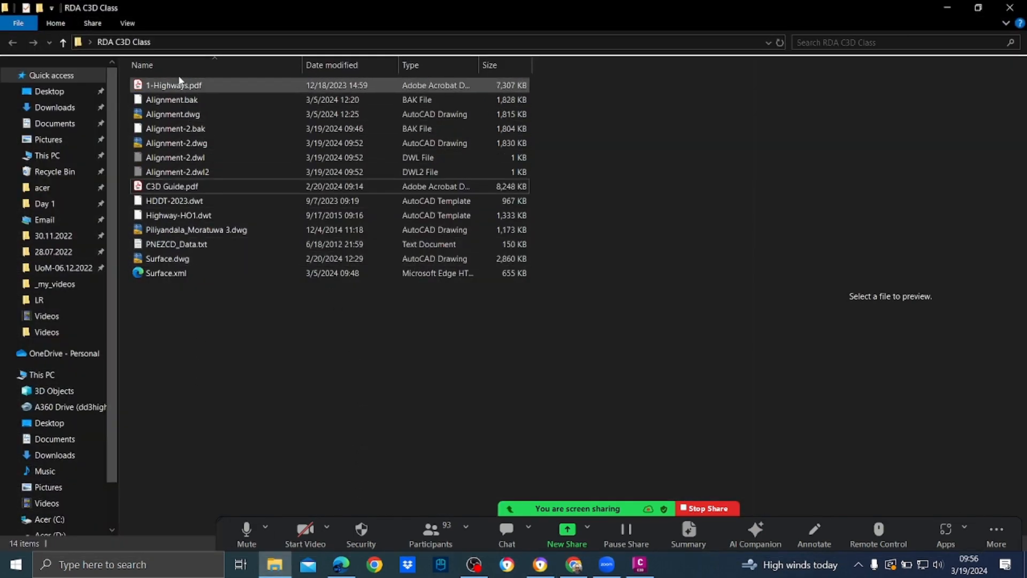
right_click(211, 338)
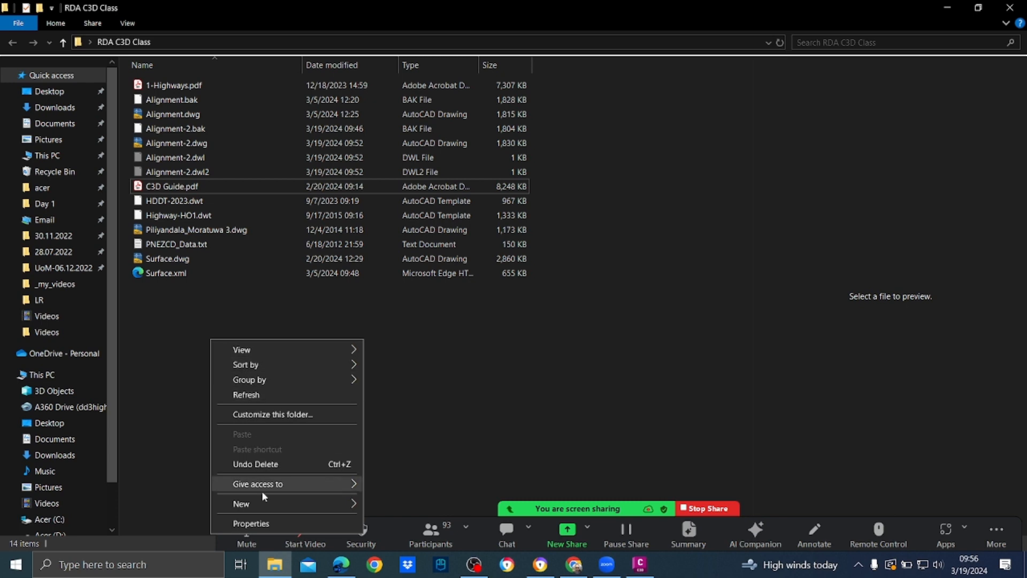
mouse_move(263, 507)
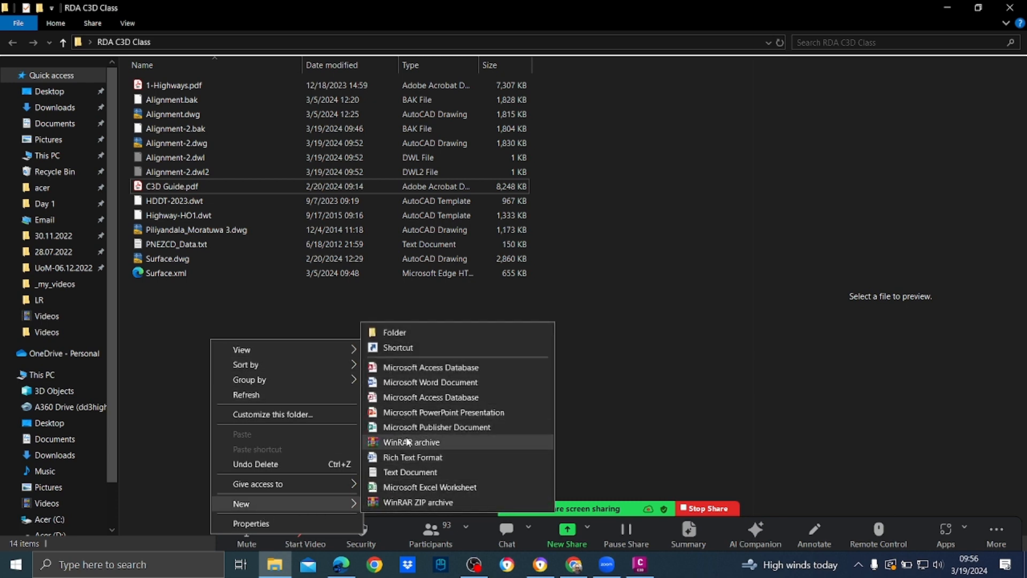
click(418, 487)
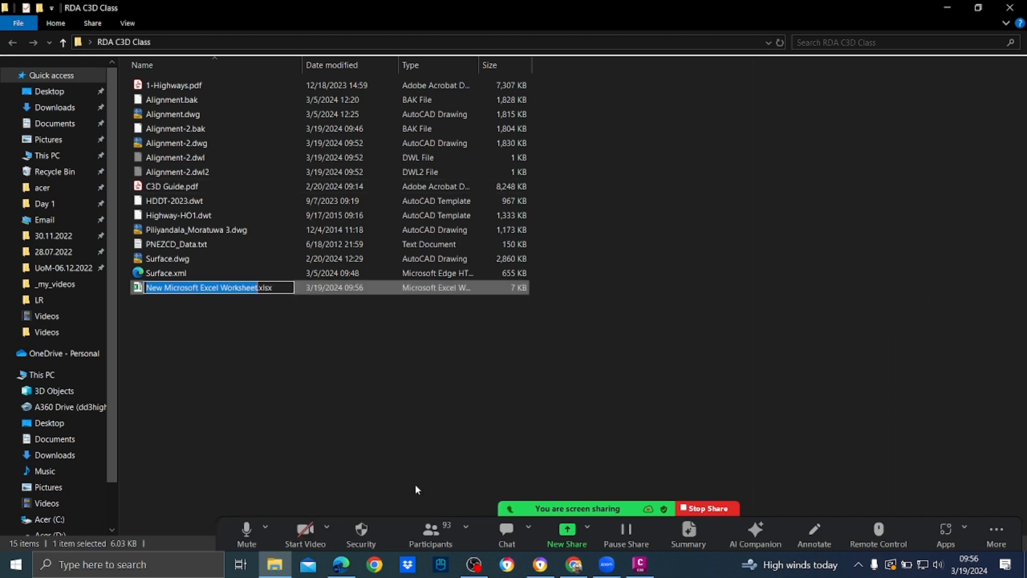
text(CL C)
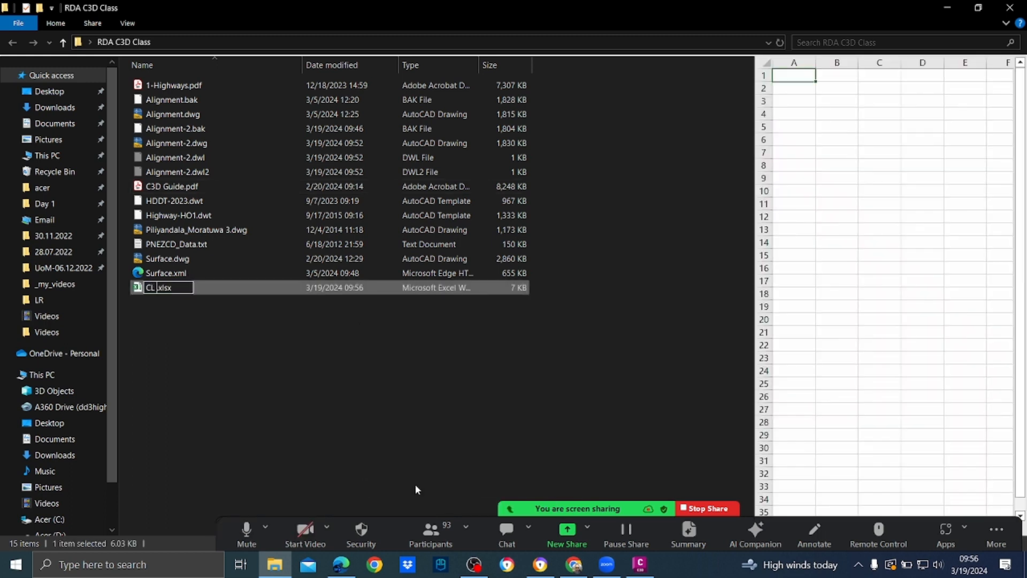
text(oord)
text(inates)
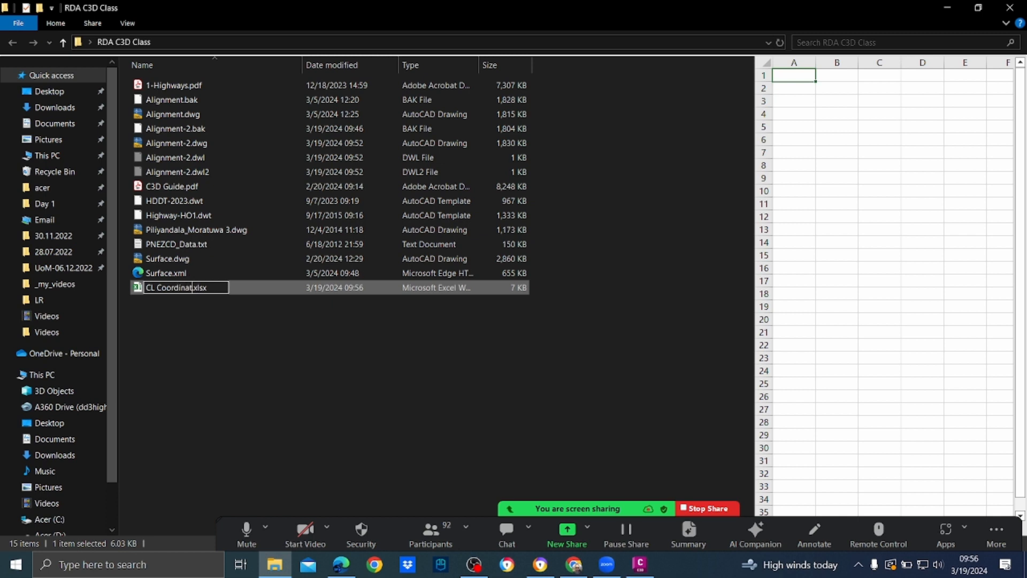
drag(299, 419, 229, 360)
Step: Open CL Coordinates.xlsx in Excel, paste the copied station report starting at cell A1, and close the Office activation wizard
click(182, 292)
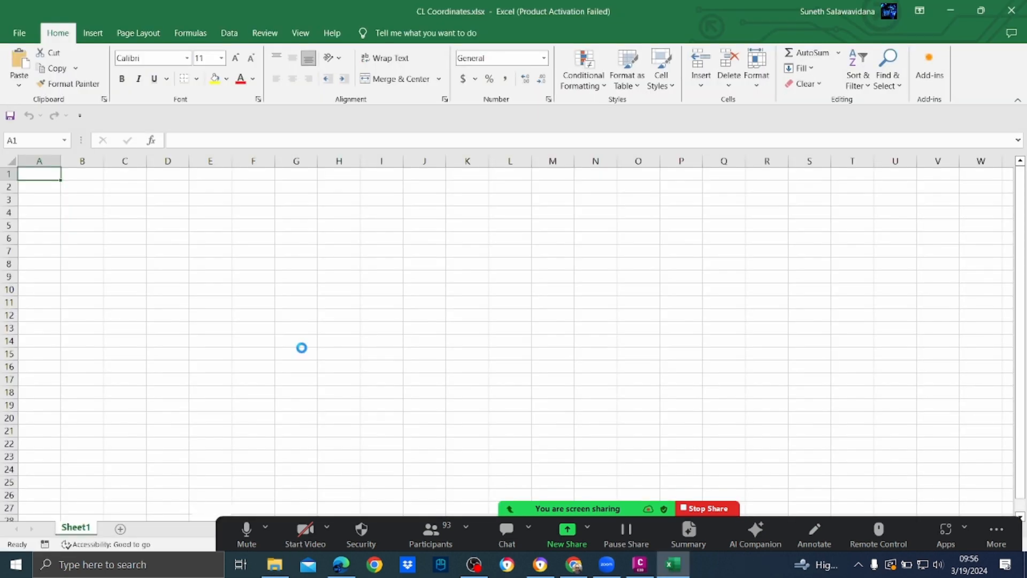
text(Alignment Incremental Station Report)
scroll(317, 302, down, 2)
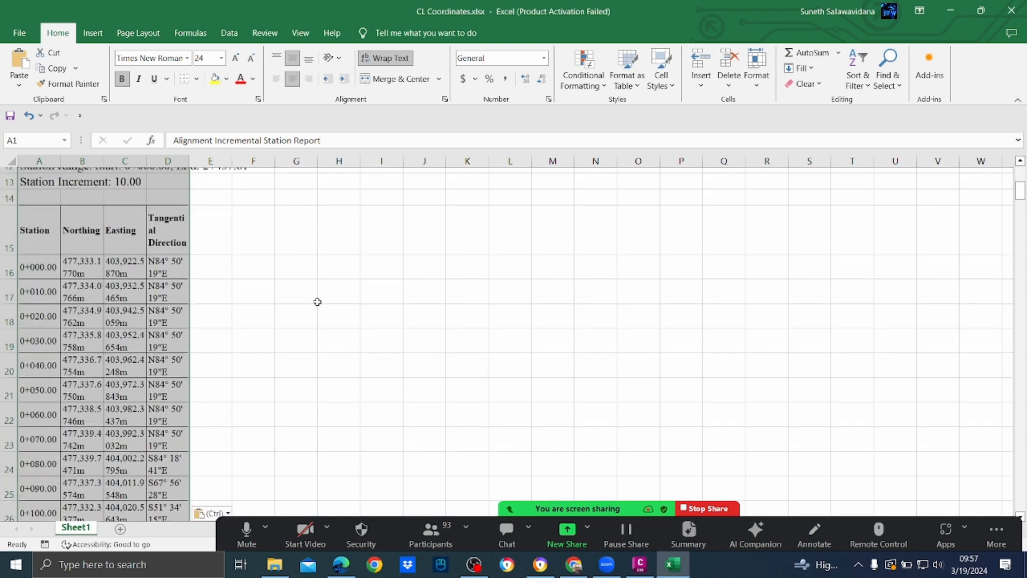
scroll(317, 301, up, 2)
scroll(316, 300, down, 3)
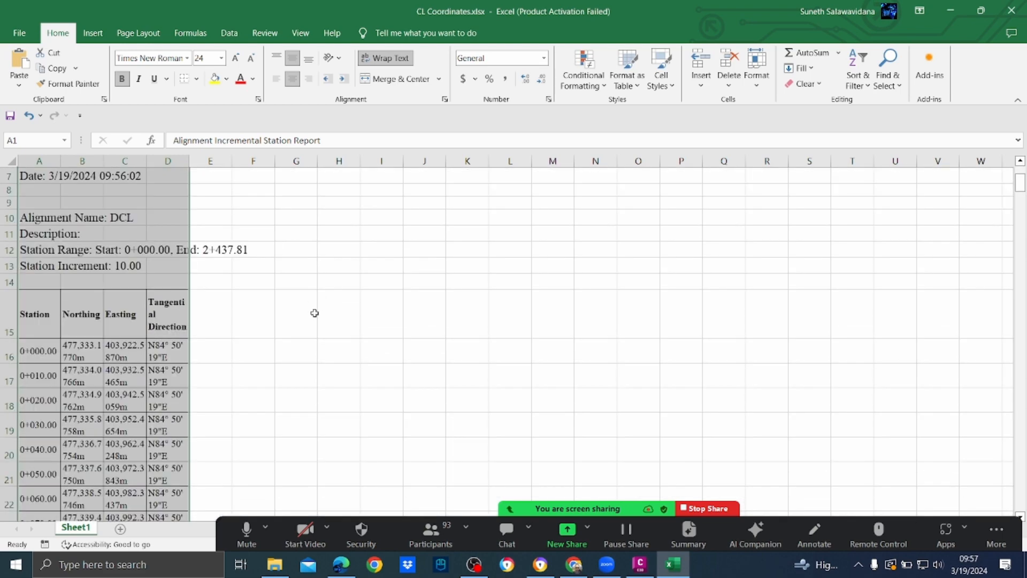
scroll(316, 307, up, 3)
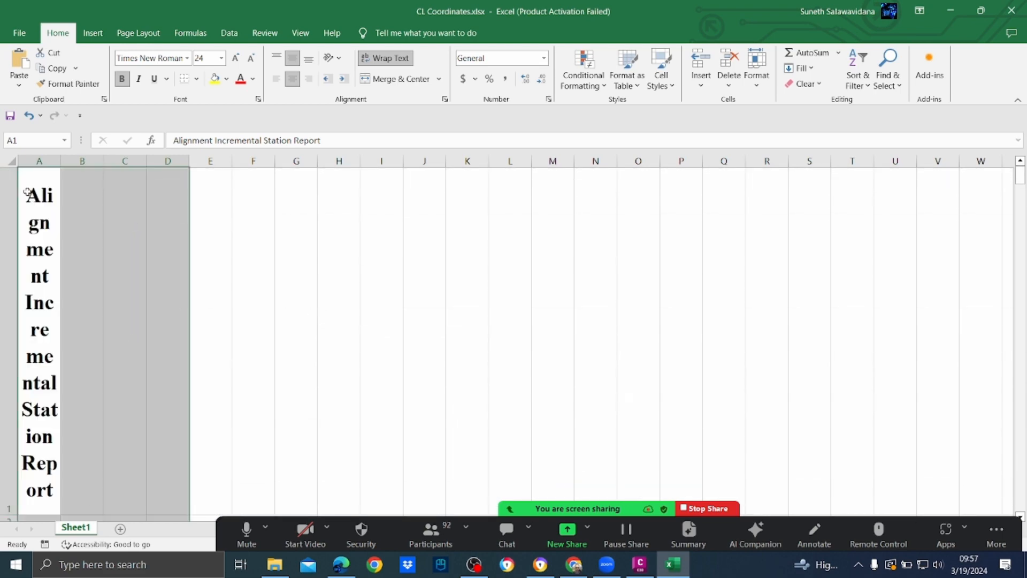
click(647, 420)
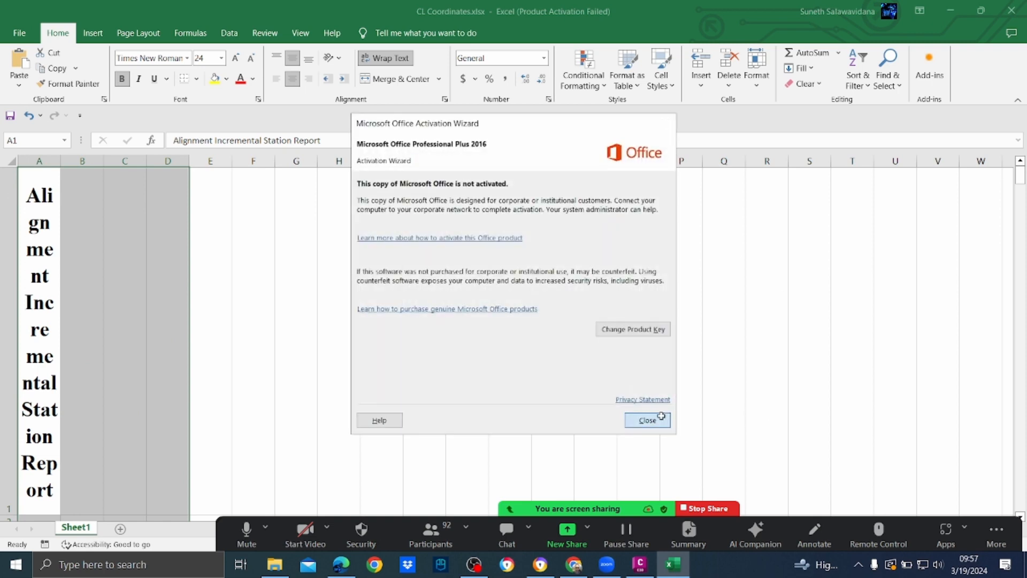
Step: Delete rows 1 to 14, the report title and details above the station table's header row
click(10, 219)
drag(11, 219, 27, 399)
right_click(11, 283)
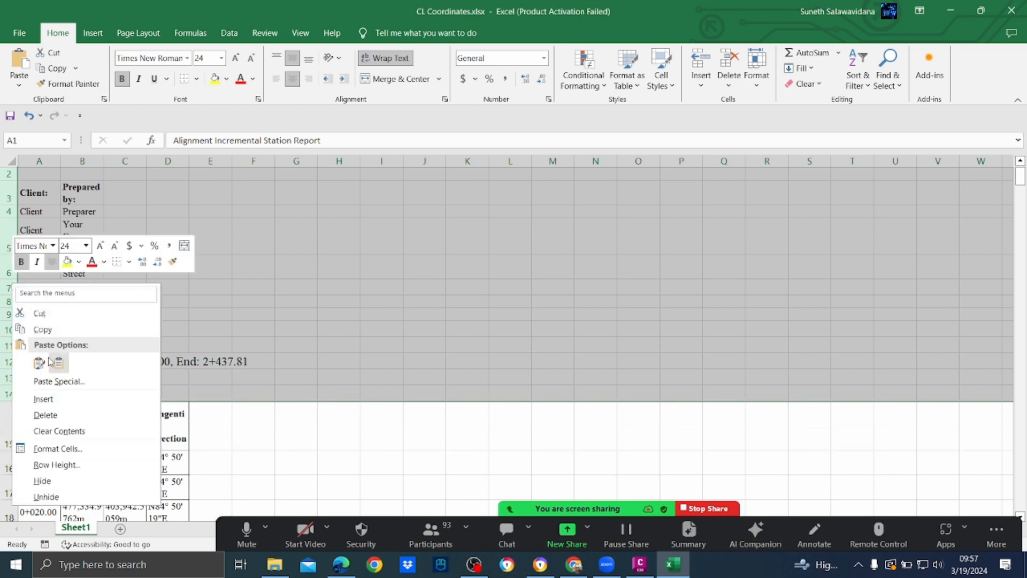
click(32, 414)
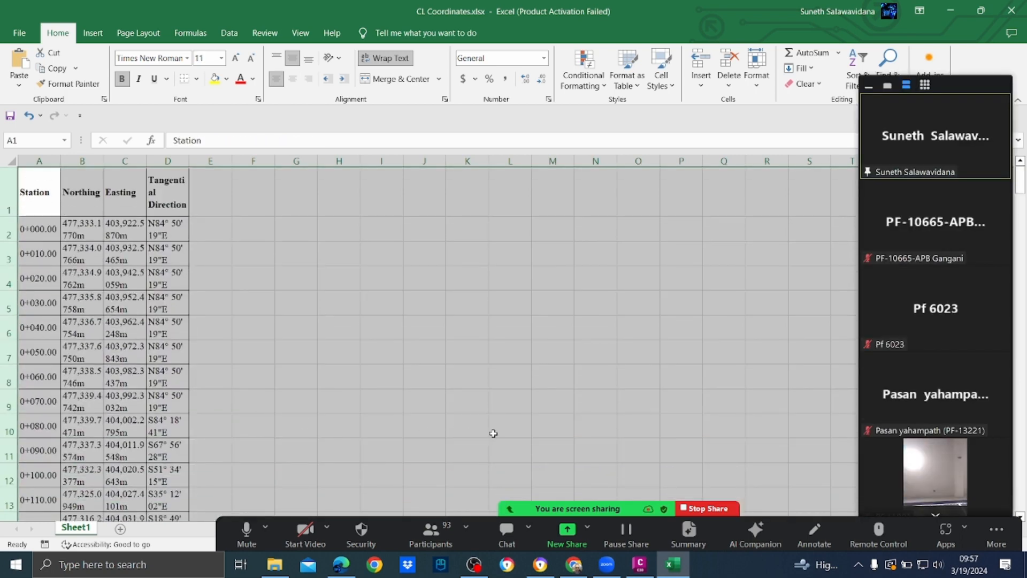
click(493, 431)
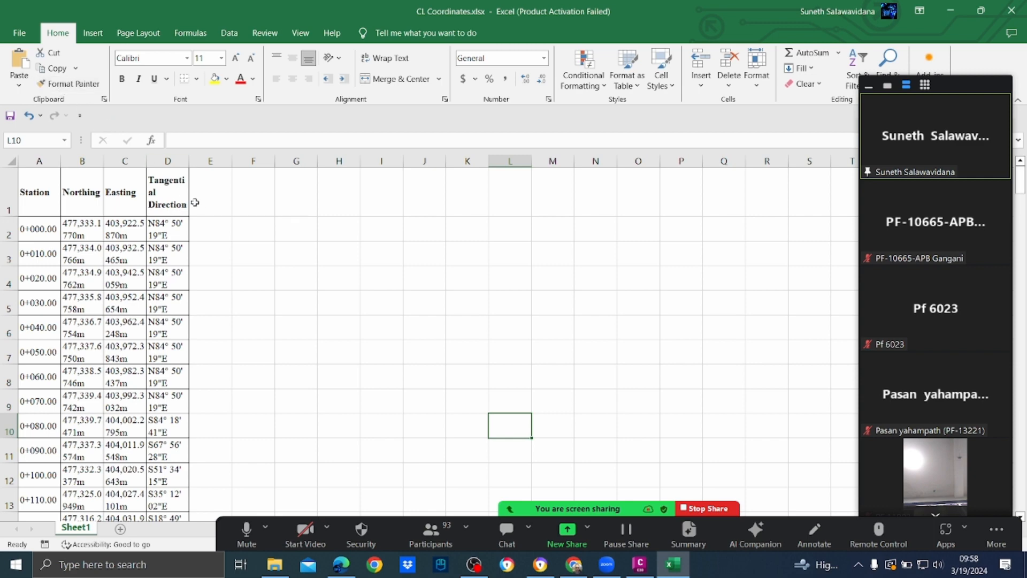
Step: Delete the Tangential Direction column from the station table and minimize the meeting's participant video panel
click(179, 159)
right_click(179, 158)
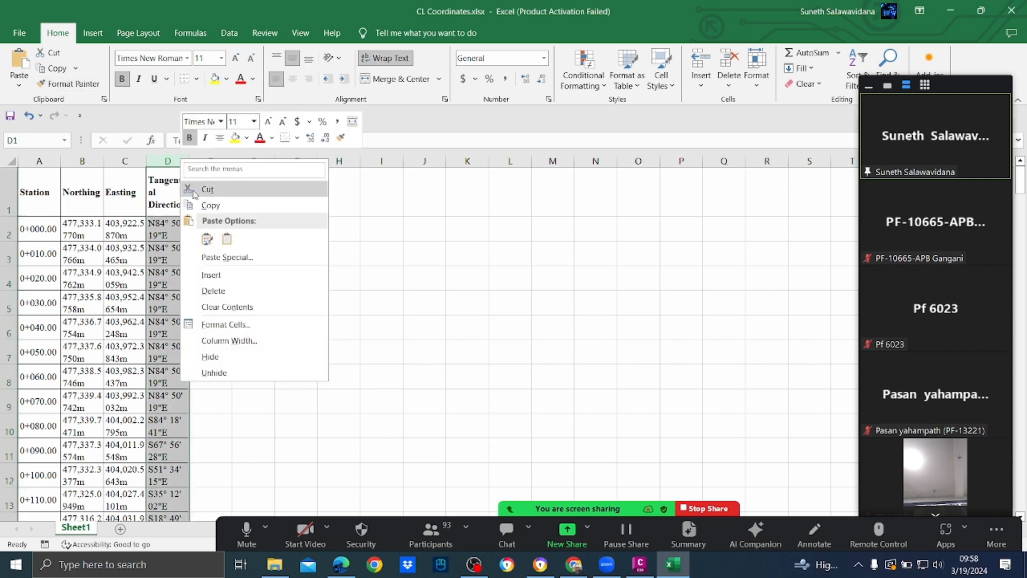
click(225, 290)
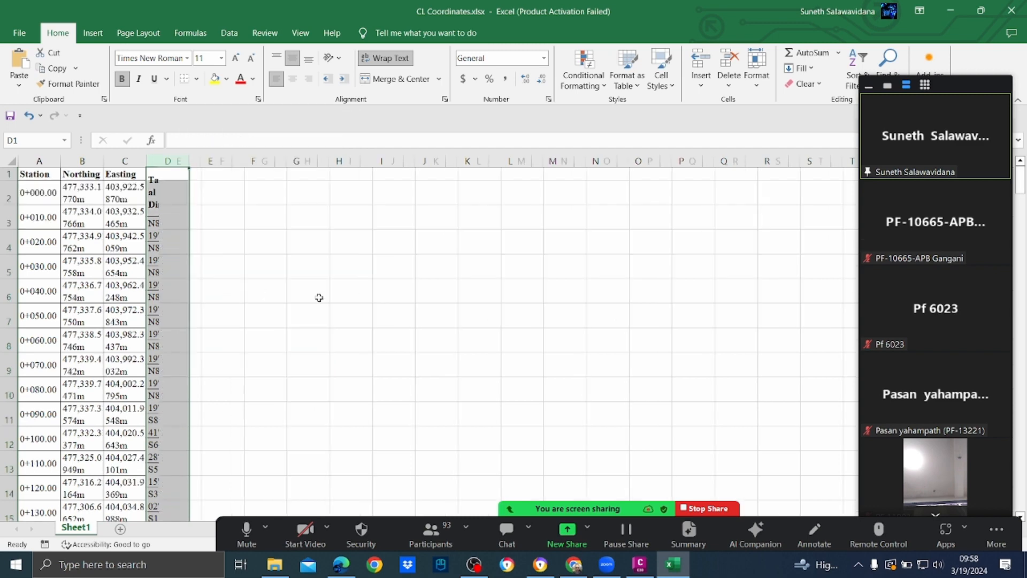
click(382, 313)
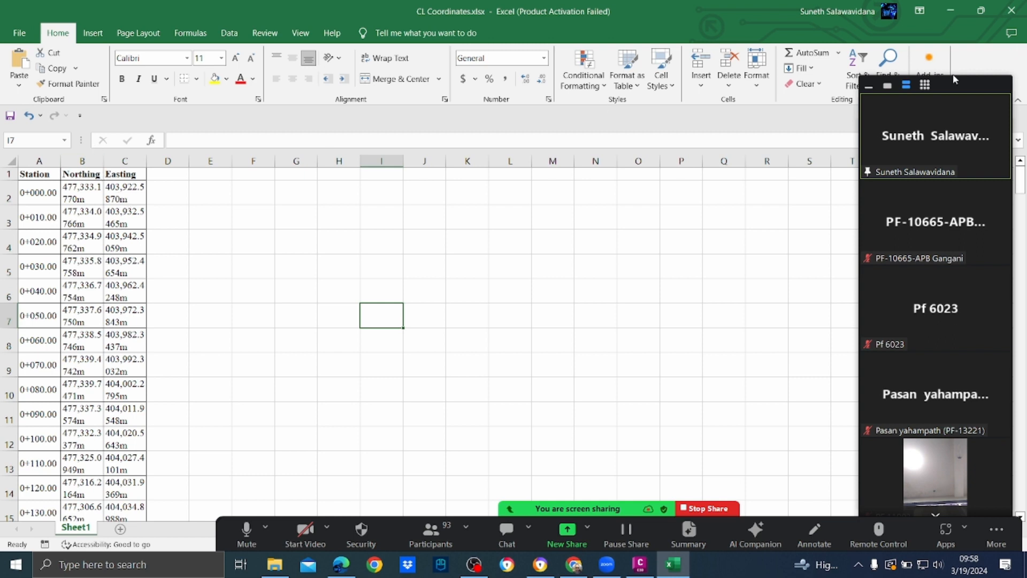
click(869, 87)
click(264, 314)
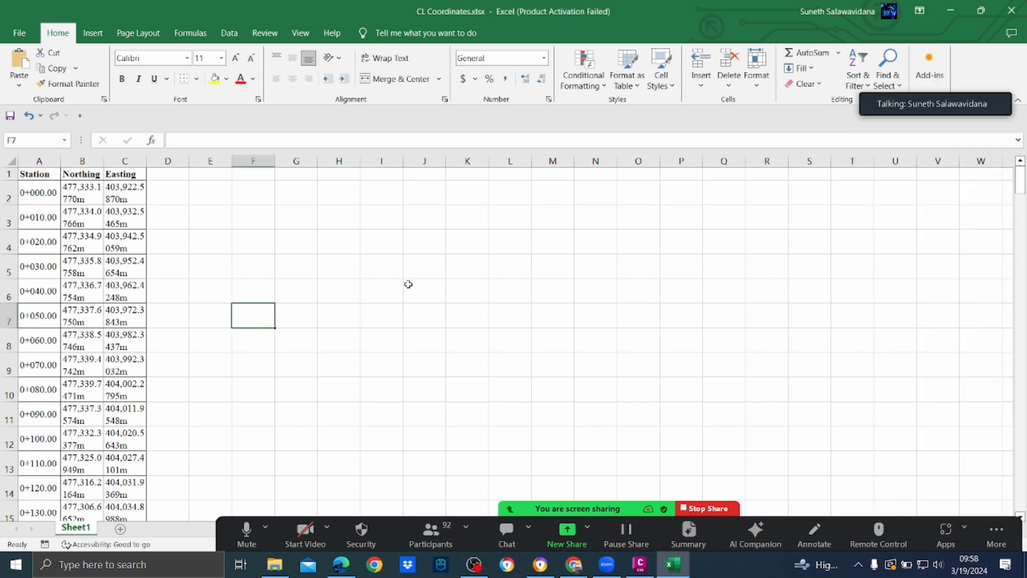
Step: Strip the unit letter "m" from all Northing and Easting values by replacing it with nothing
click(98, 162)
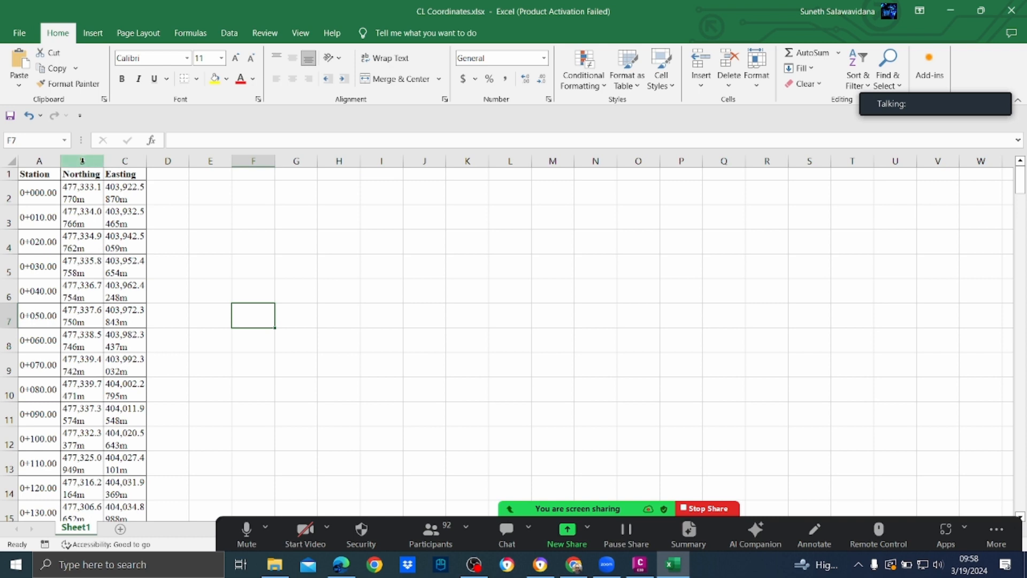
drag(111, 161, 114, 162)
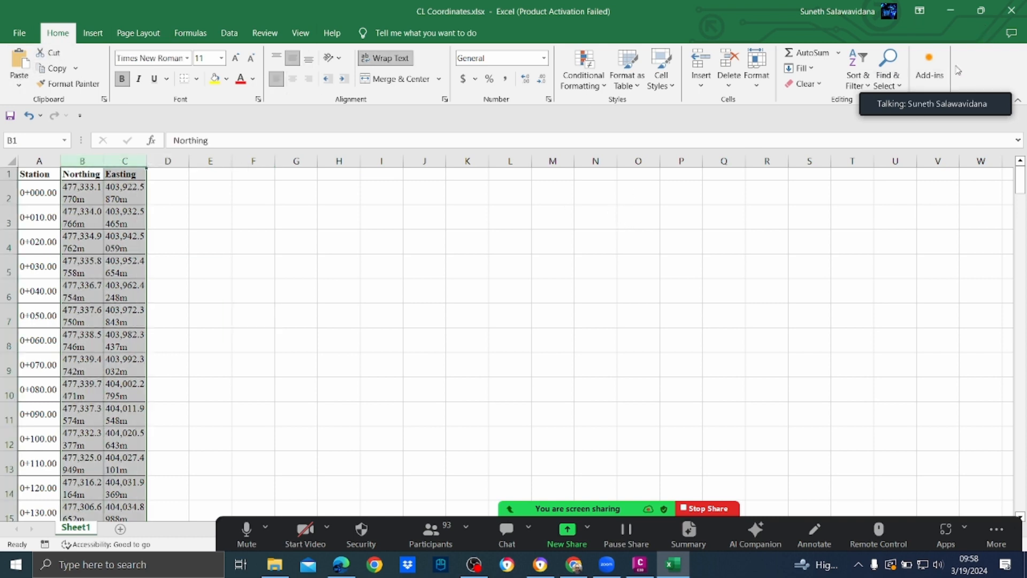
click(907, 88)
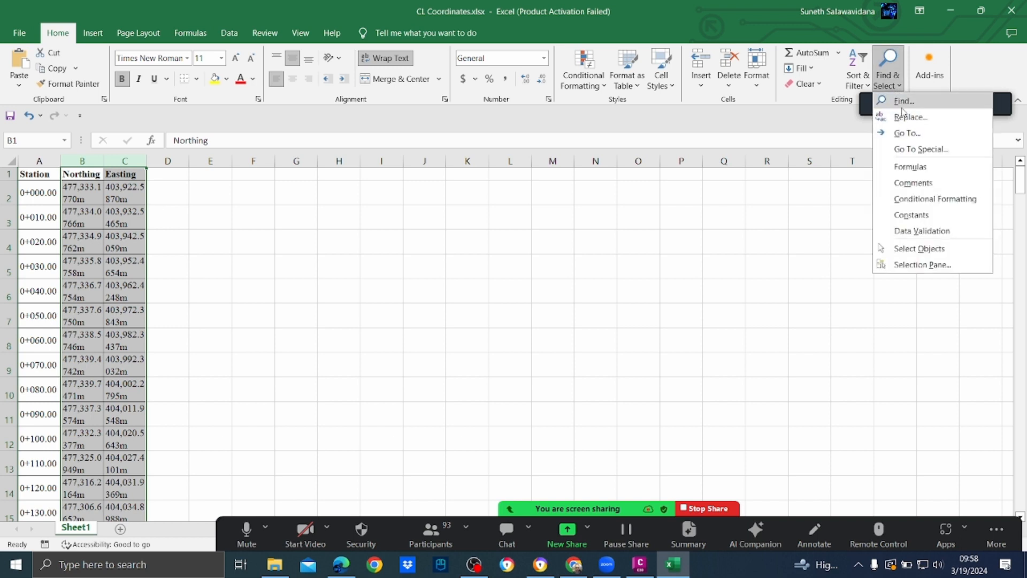
click(901, 111)
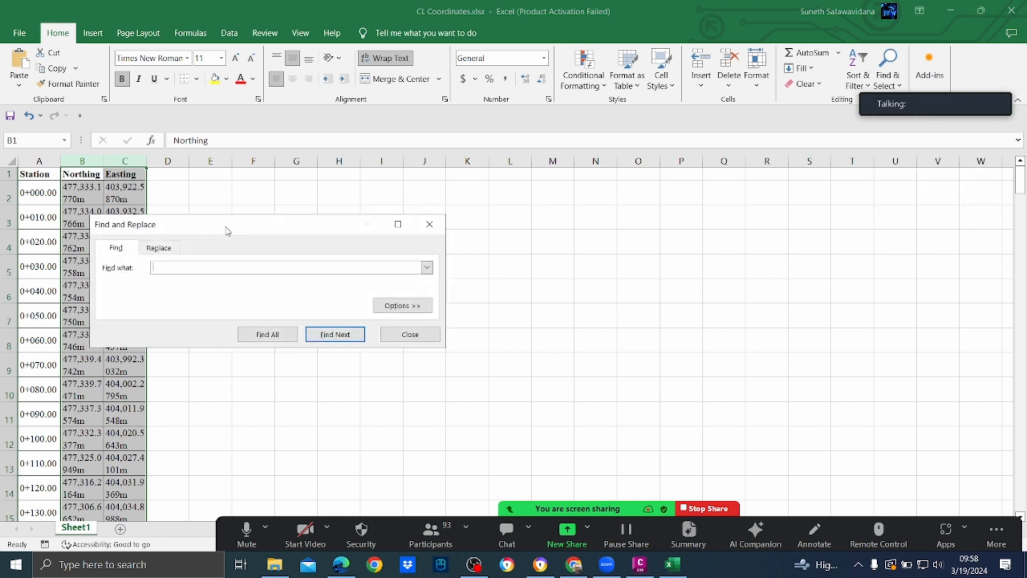
drag(225, 229, 623, 228)
text(m)
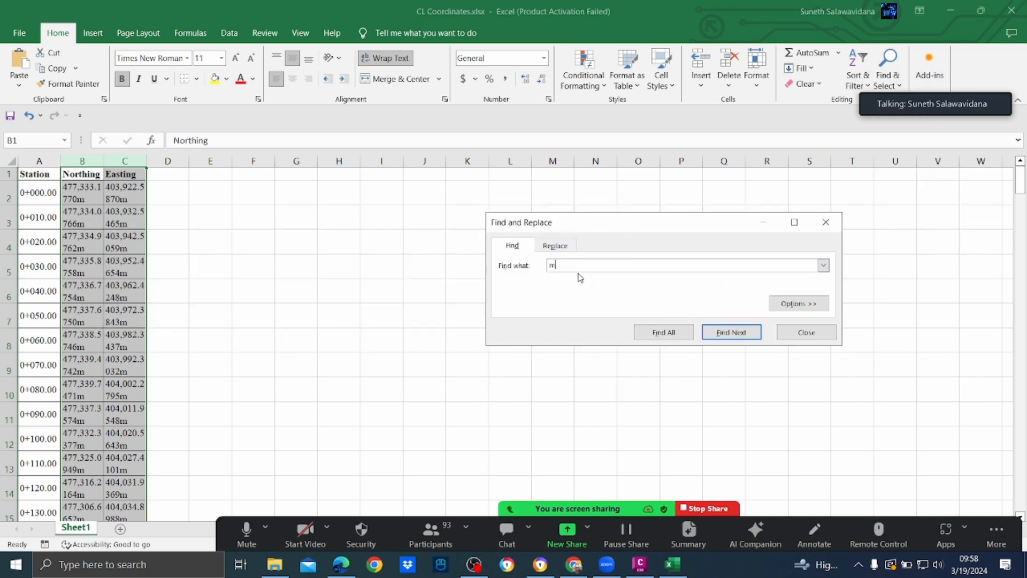
click(664, 332)
click(555, 245)
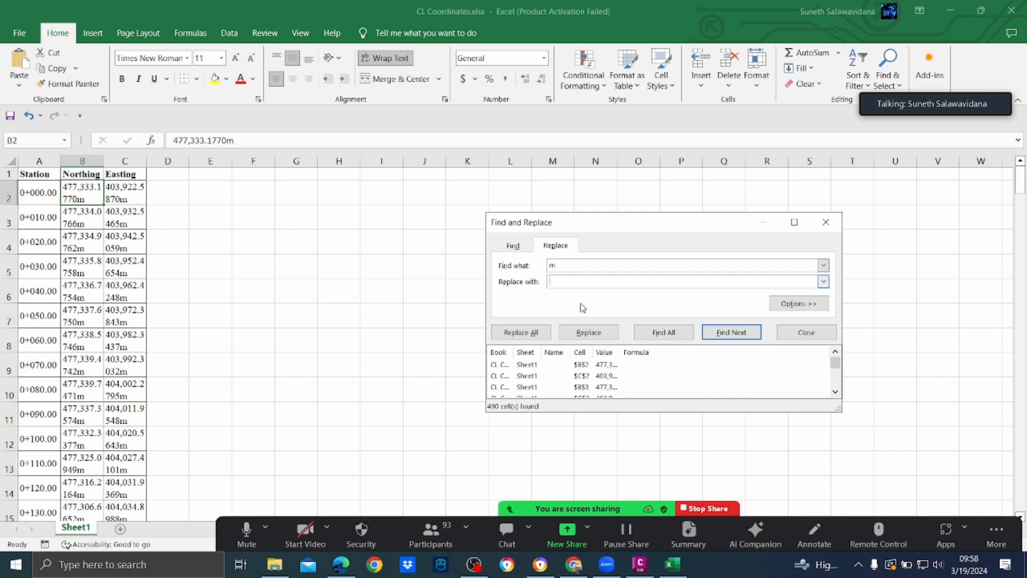
click(545, 333)
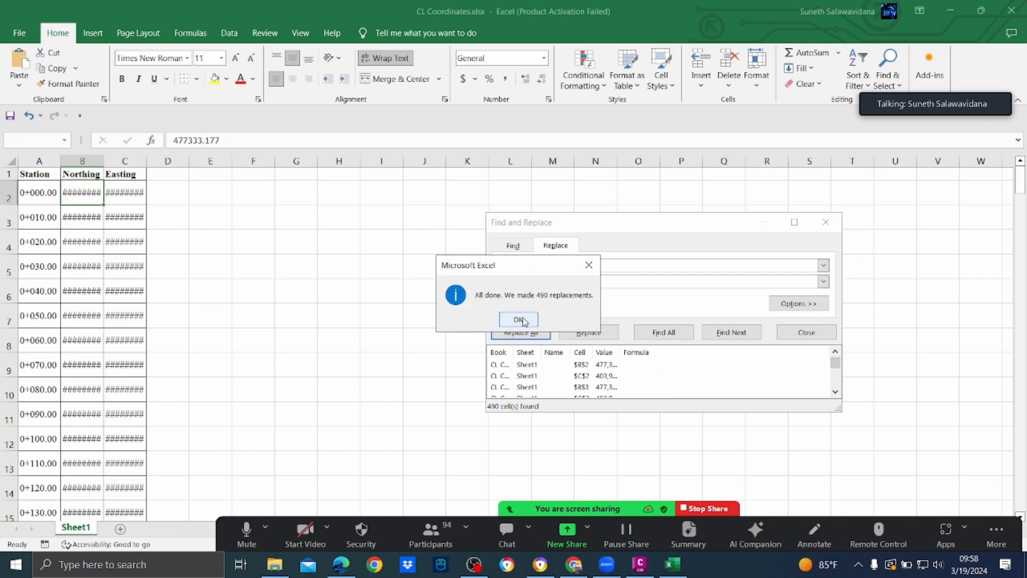
click(520, 319)
click(805, 332)
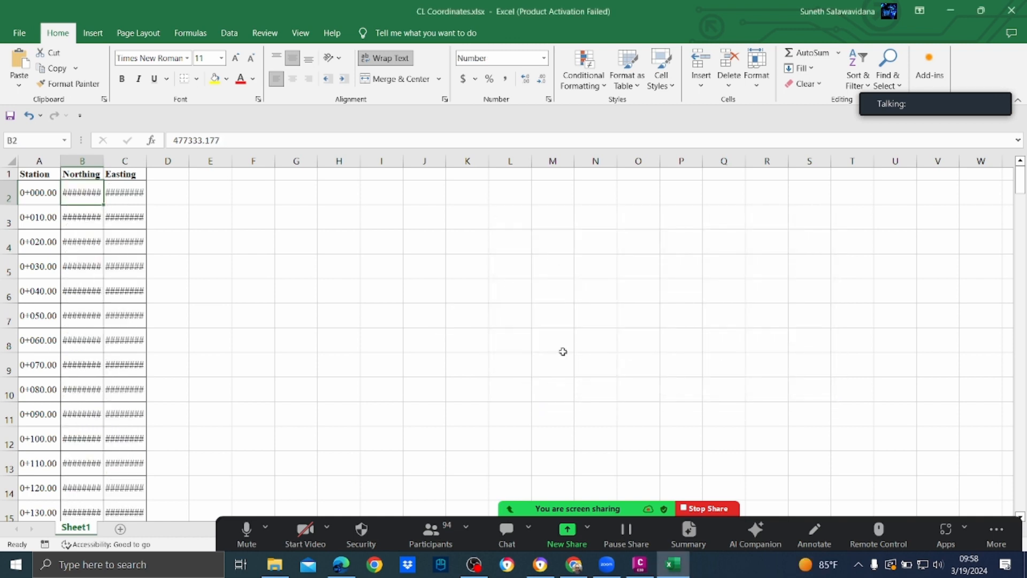
Step: Set the column width of the Station, Northing and Easting columns to 15
click(559, 345)
drag(48, 160, 122, 160)
right_click(122, 160)
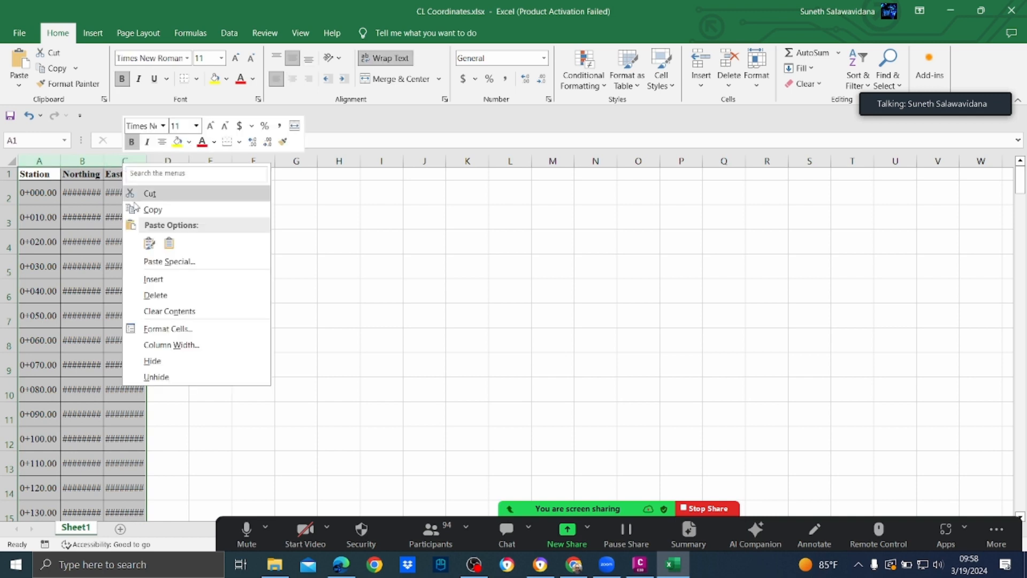
click(174, 344)
text(15)
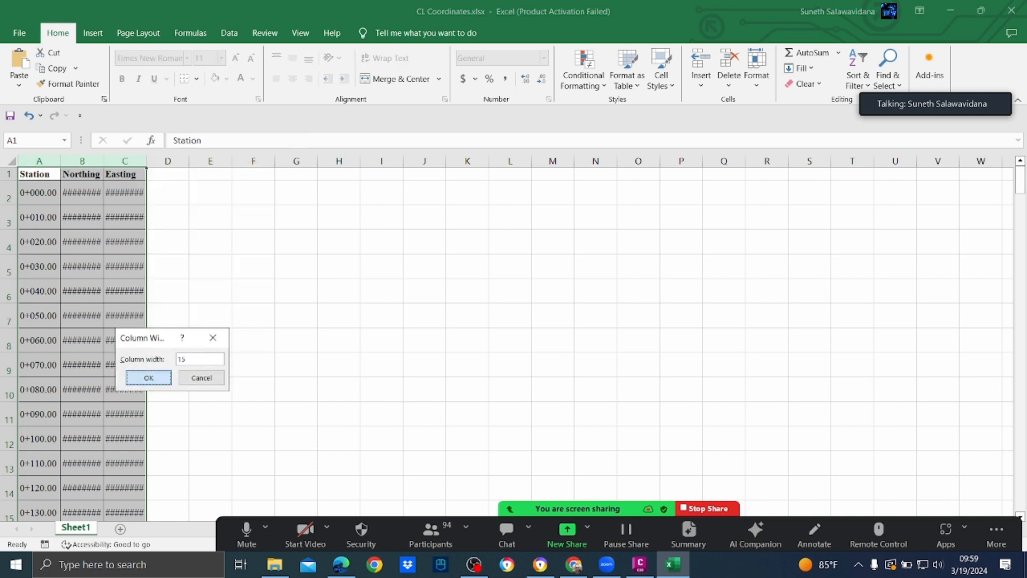
key(Return)
click(410, 349)
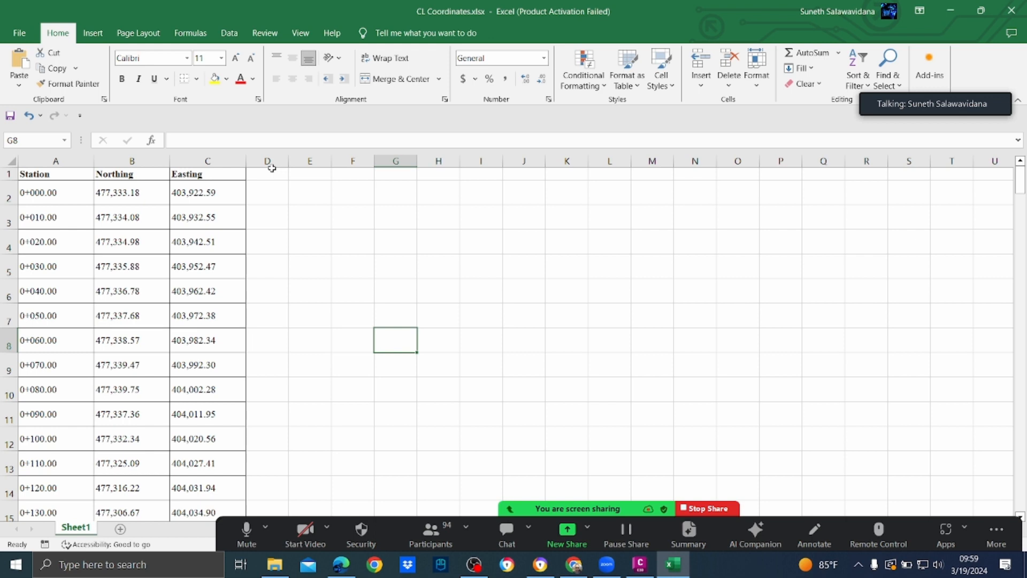
Step: Format the Northing and Easting columns as numbers with 3 decimal places and no thousands separator, and center their contents
drag(128, 161, 193, 158)
right_click(196, 159)
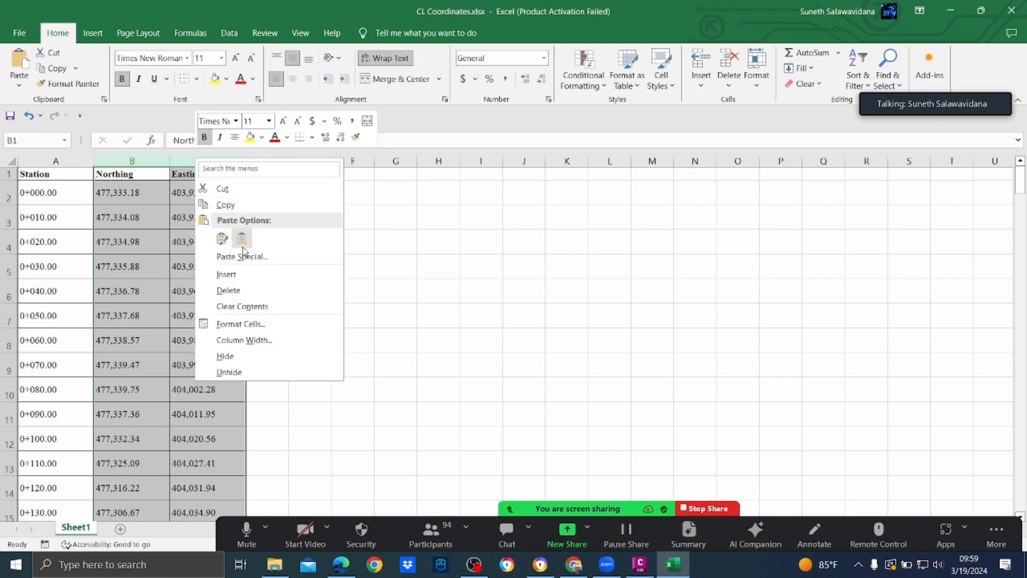
click(241, 324)
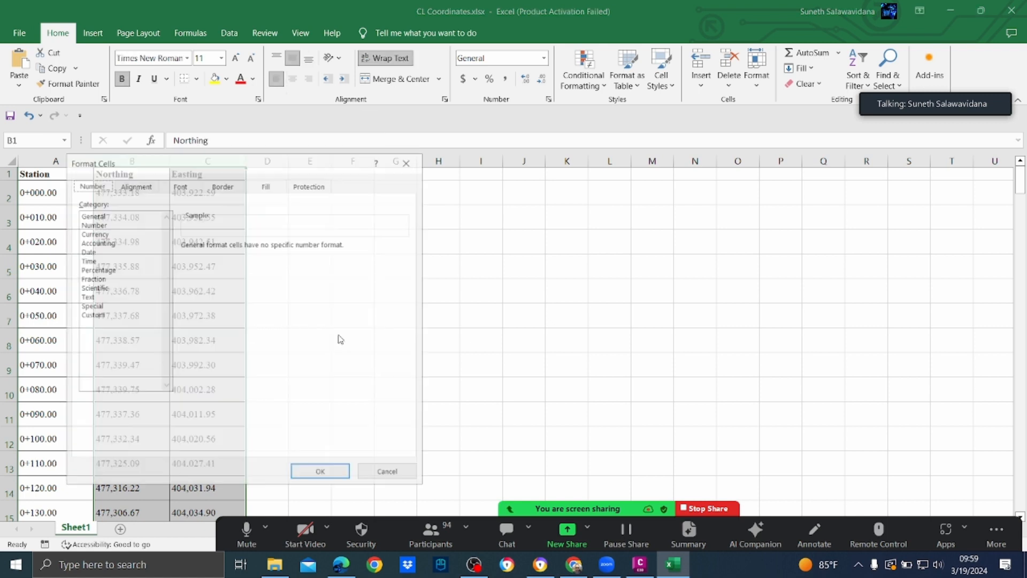
click(99, 224)
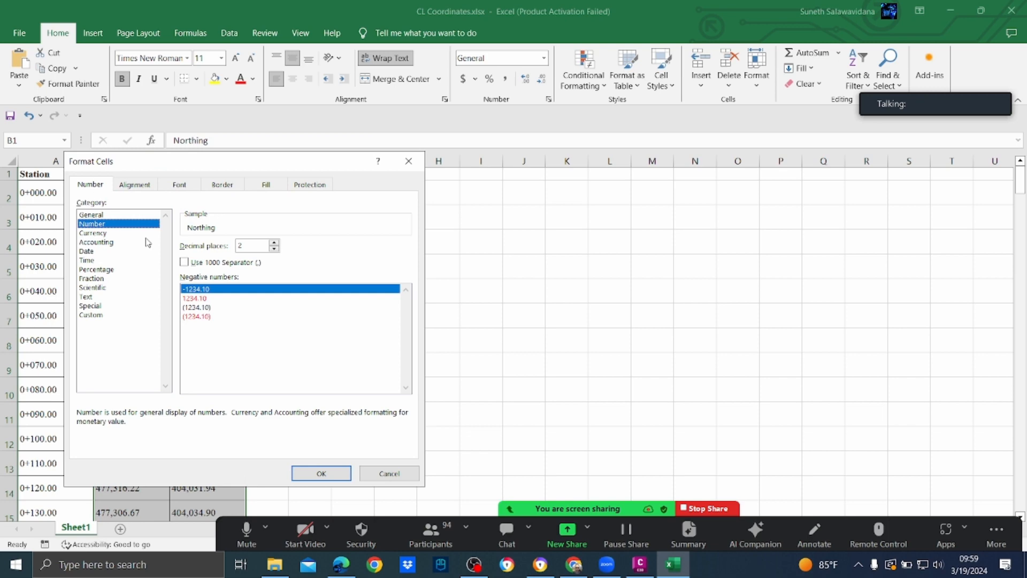
click(274, 243)
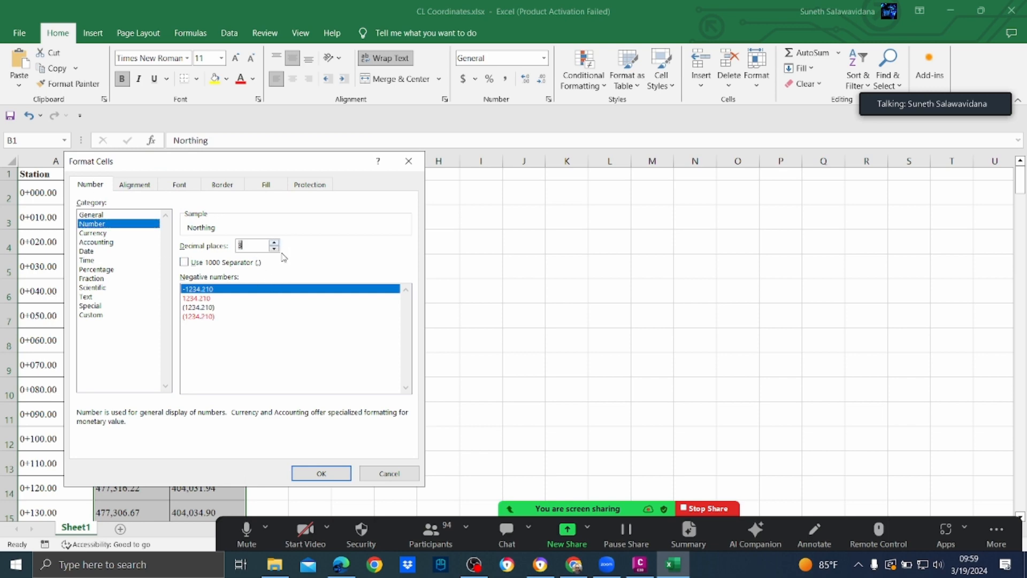
click(321, 473)
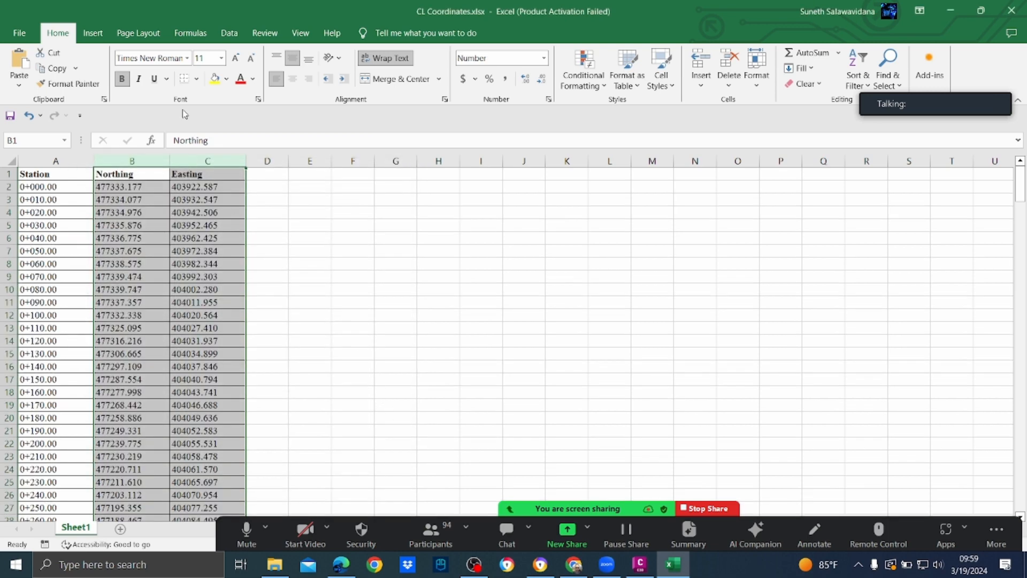
click(292, 81)
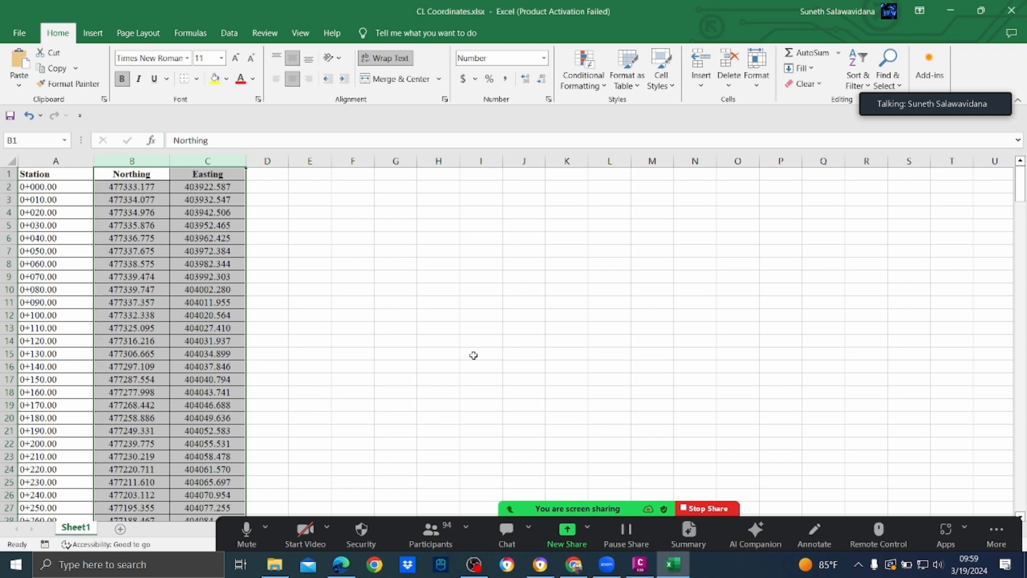
click(473, 354)
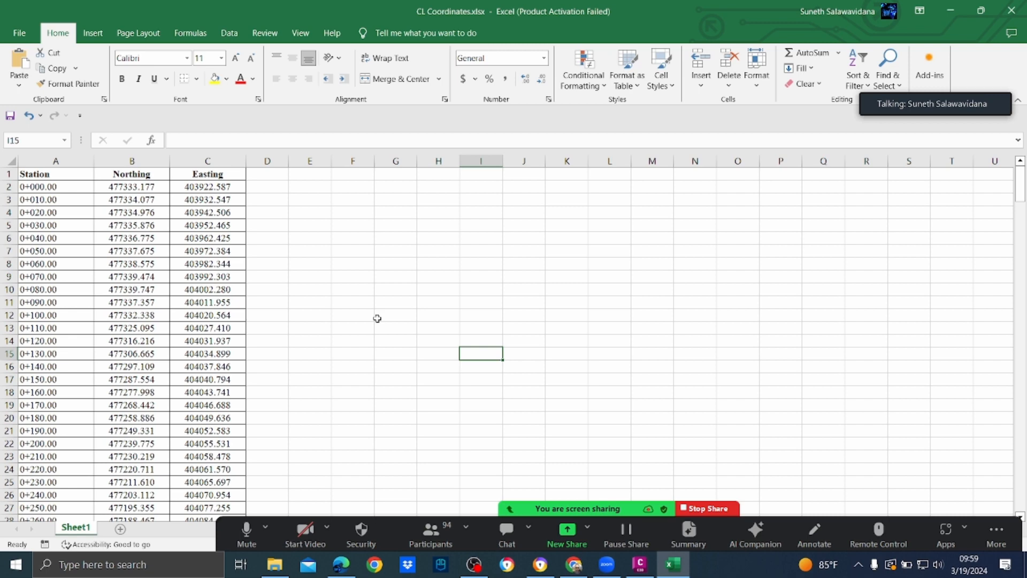
Step: Save and close the workbook, reopen CL Coordinates.xlsx from the RDA C3D Class folder, and dismiss the Office activation wizard
click(19, 33)
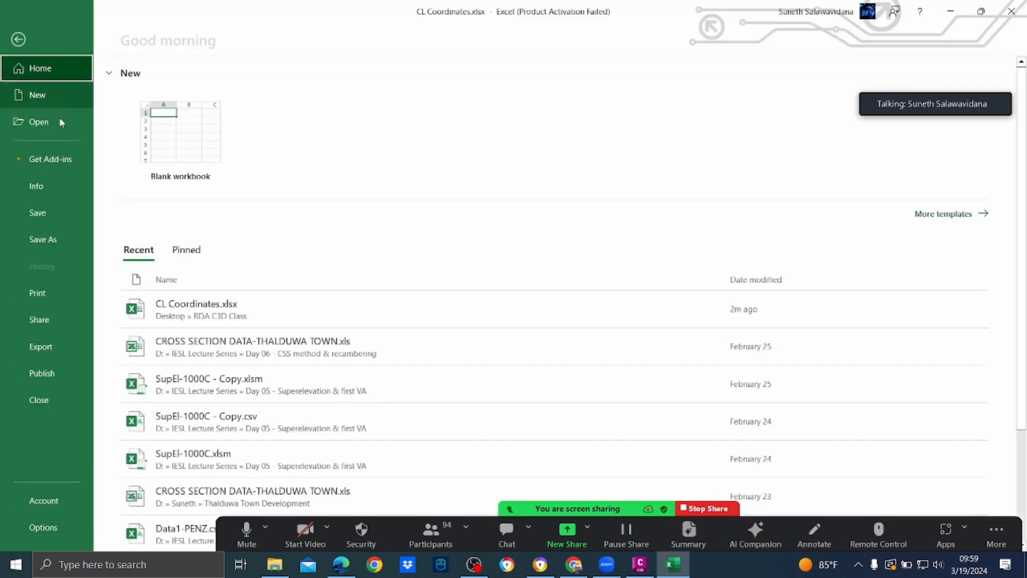
click(60, 215)
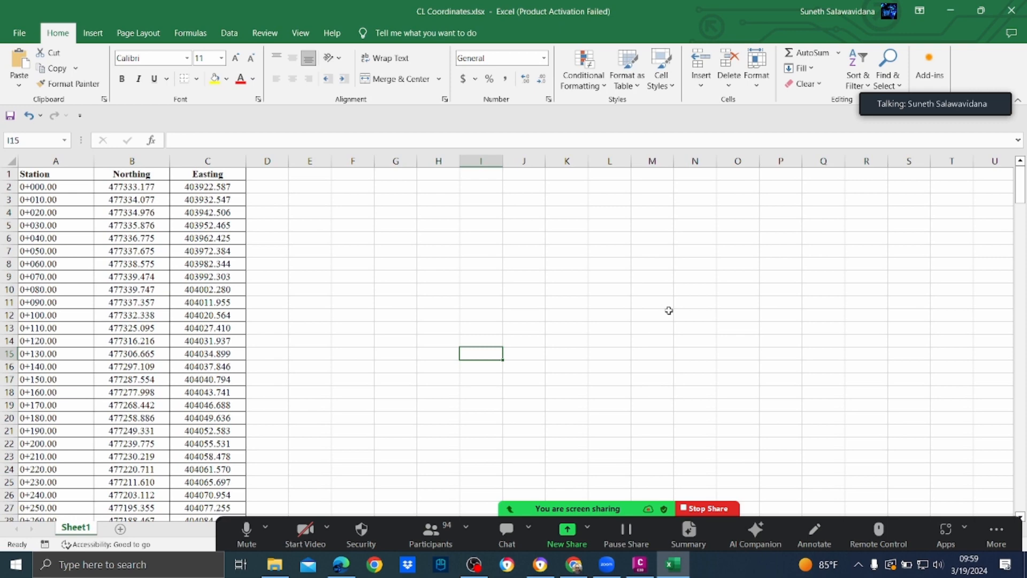
click(1012, 10)
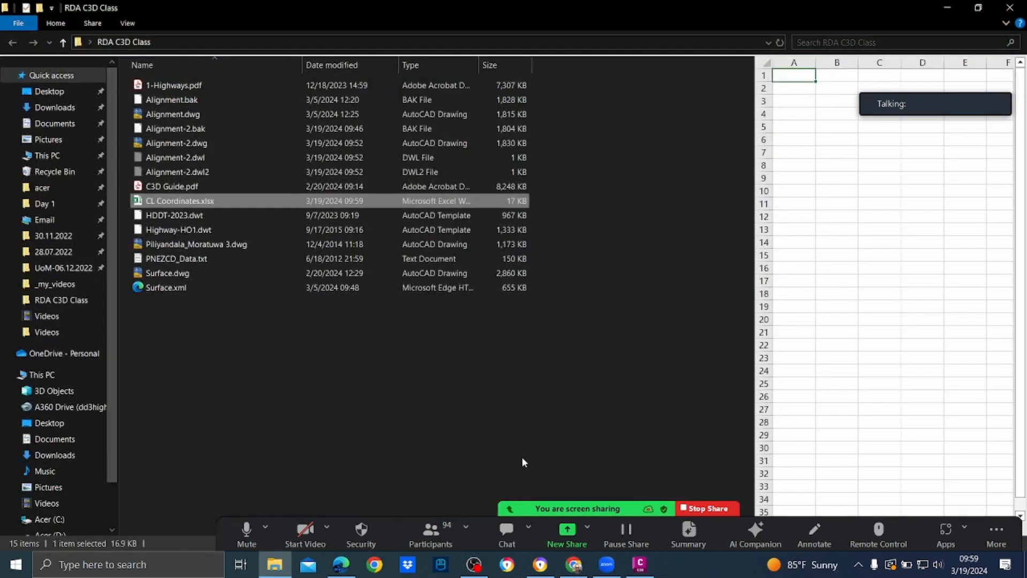
double_click(159, 207)
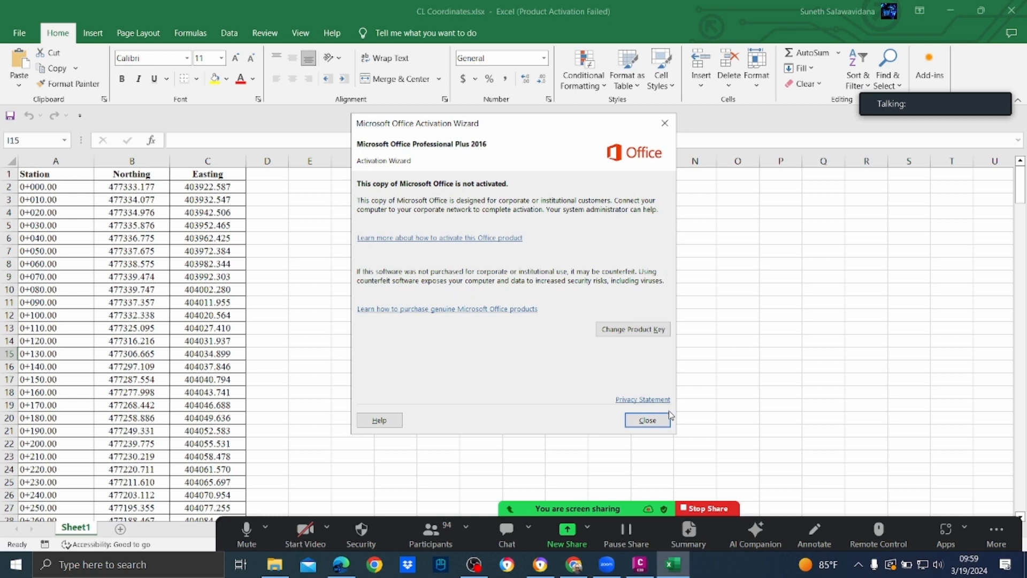
click(665, 419)
Step: Try to delete Sheet1, the workbook's only worksheet
right_click(87, 529)
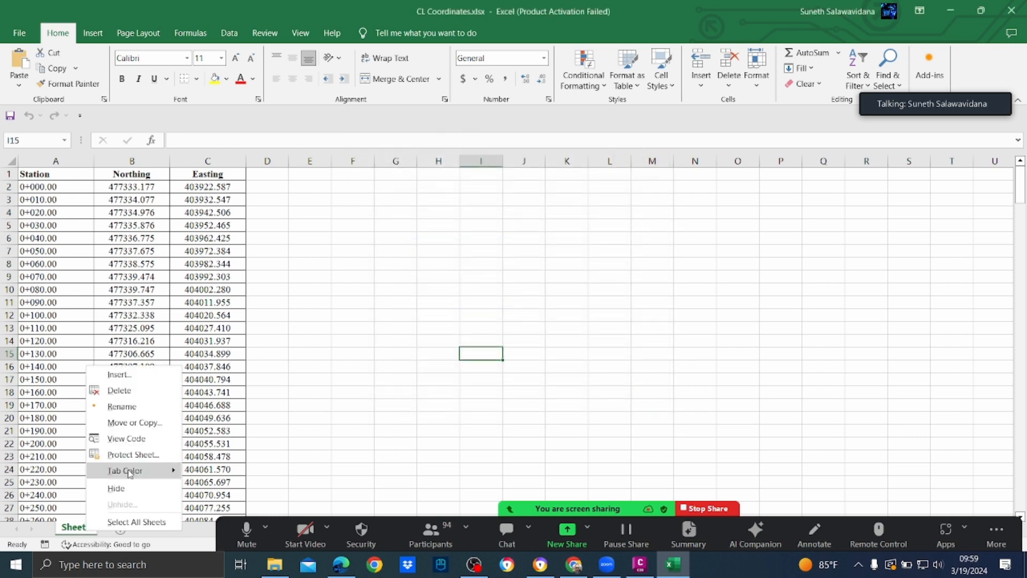
click(92, 391)
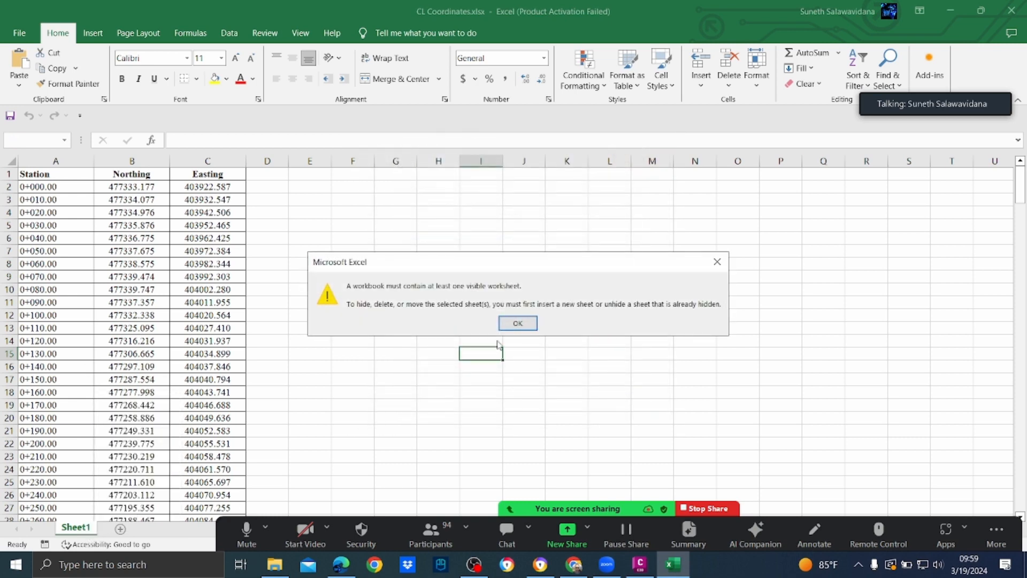
click(514, 323)
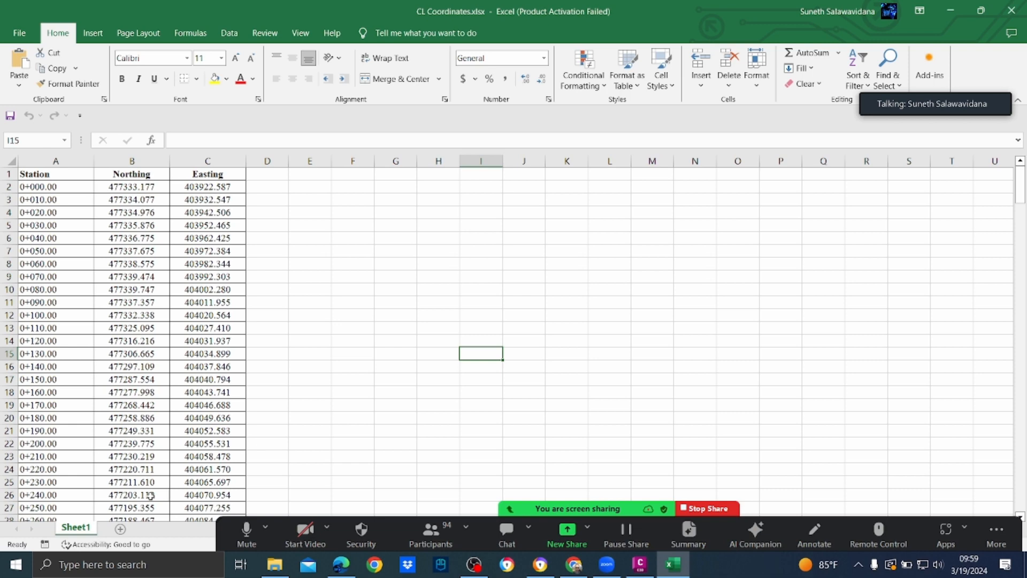
Step: Add a new blank worksheet and delete Sheet1 with its coordinate table
click(121, 529)
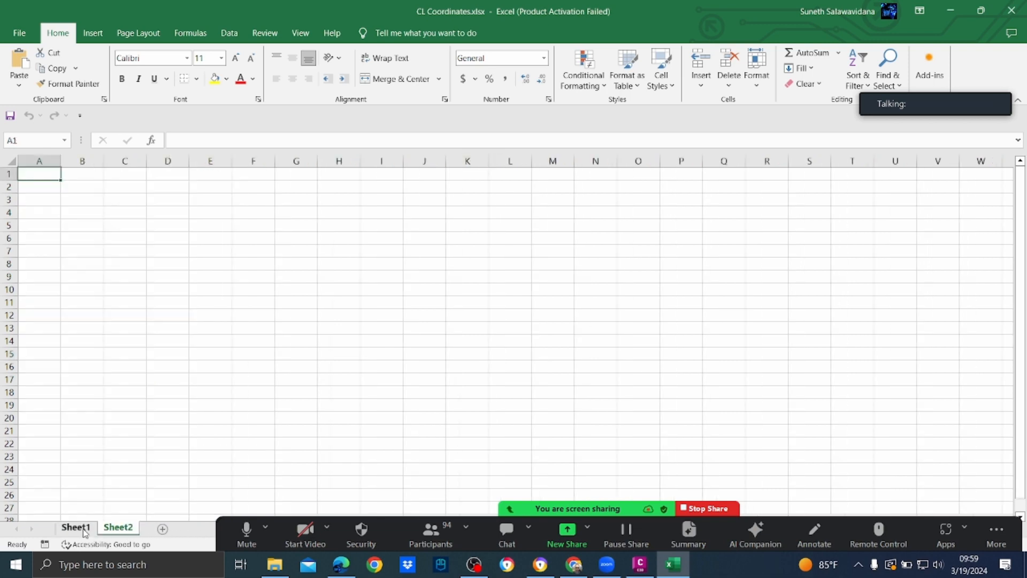
right_click(84, 529)
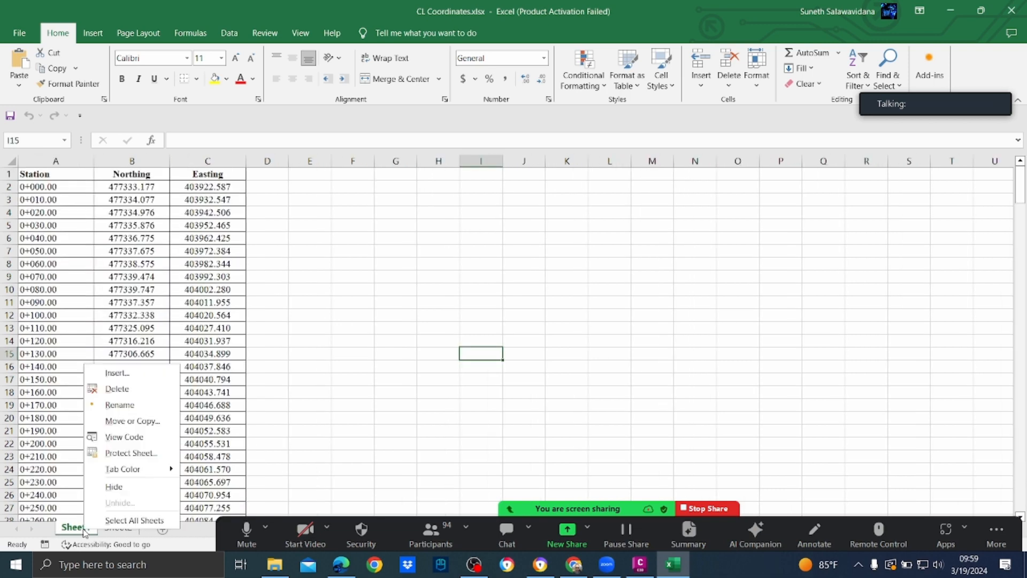
click(149, 396)
click(490, 319)
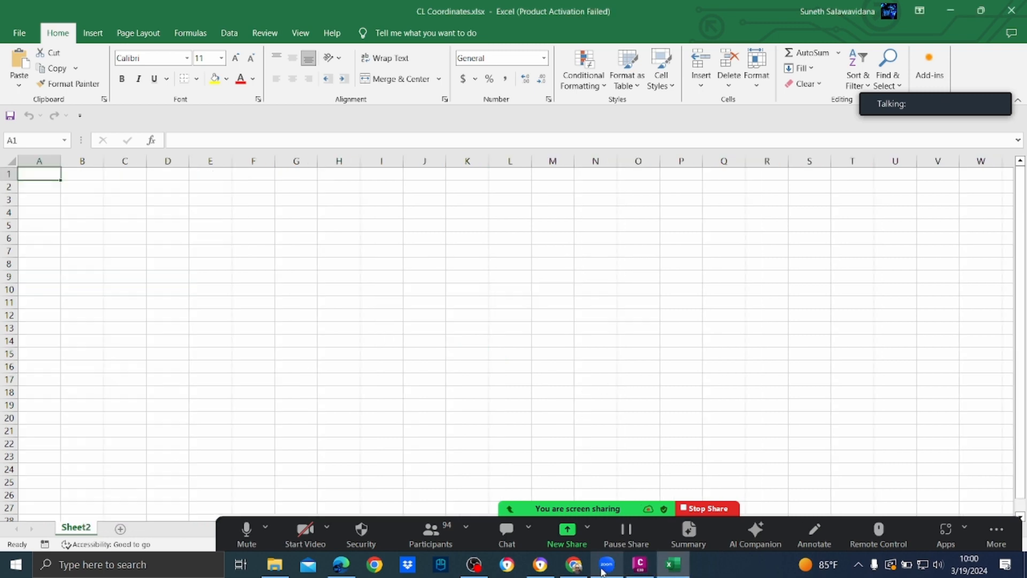
Step: Switch to Civil 3D and create a fresh Incremental Stationing Report for only the DCL alignment with a station increment of 10
click(640, 566)
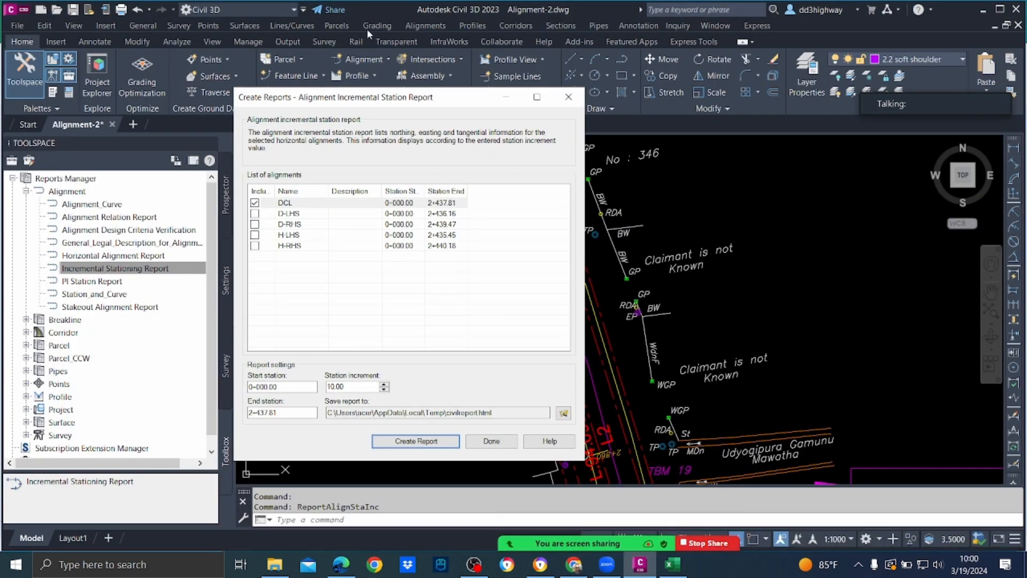
click(568, 97)
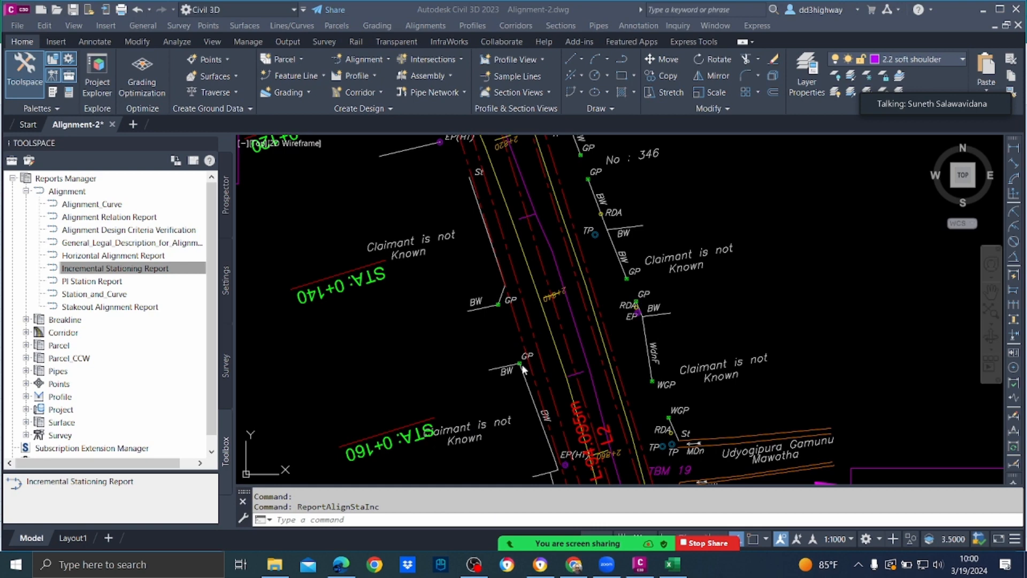
double_click(124, 271)
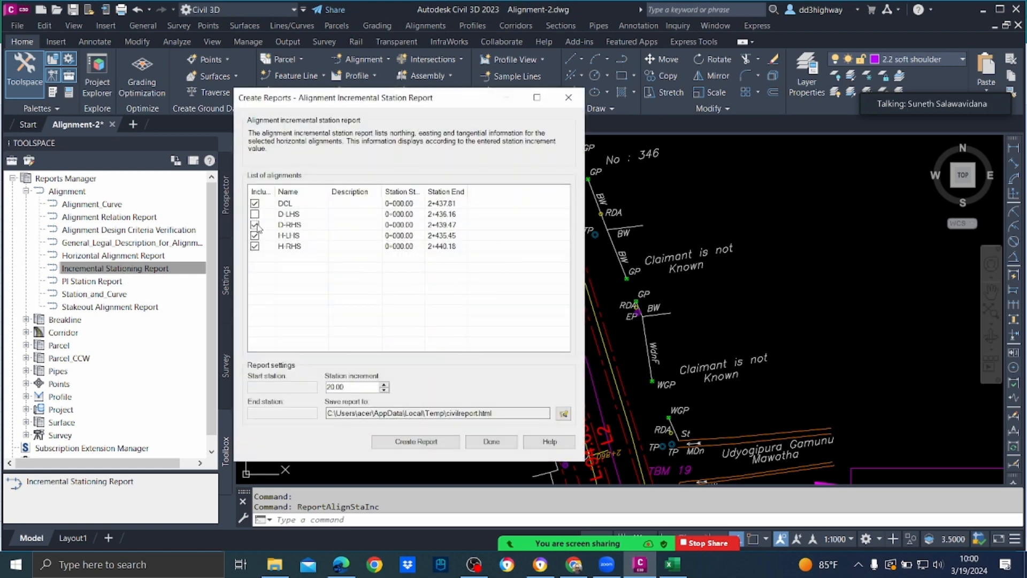
click(255, 247)
click(315, 207)
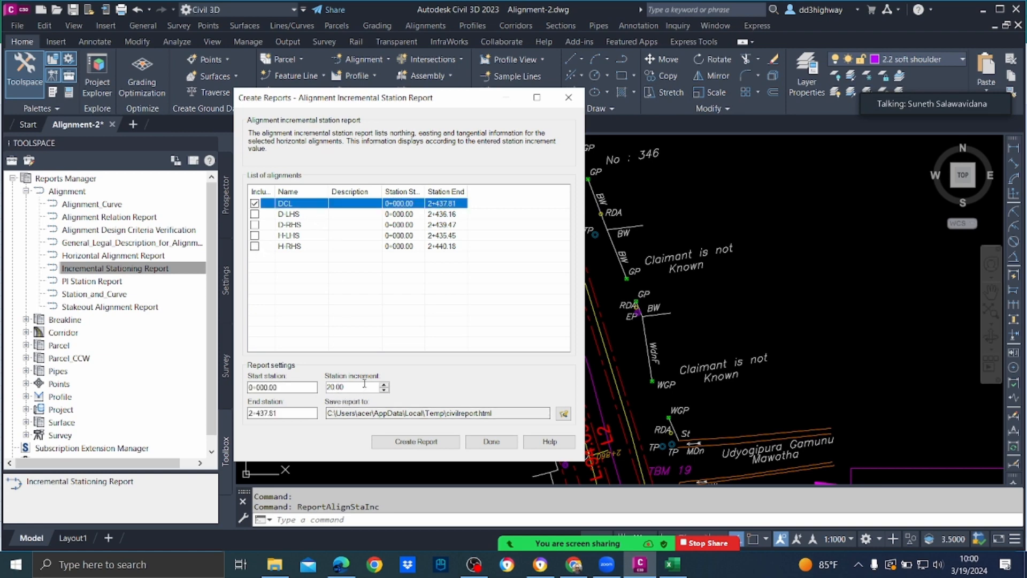
drag(363, 386, 200, 374)
text(10)
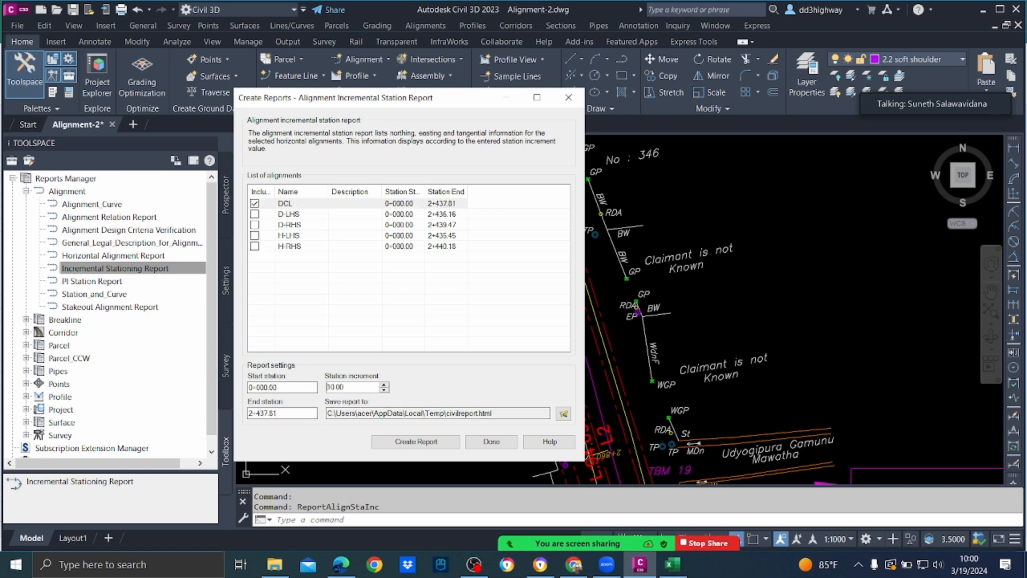
click(431, 441)
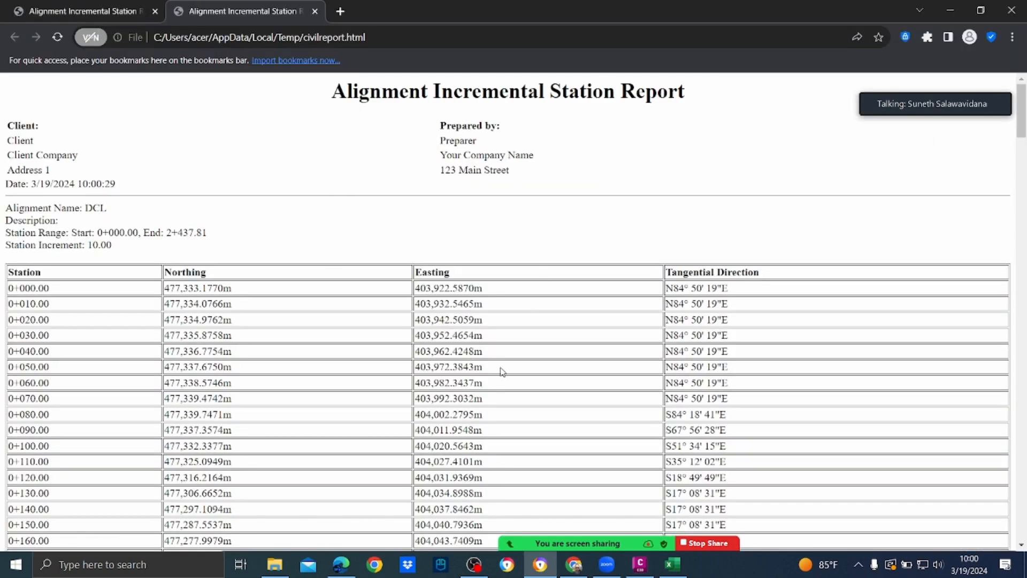
Step: Copy the entire DCL station report from the browser and paste it into Sheet2 of CL Coordinates.xlsx at cell A1
key(ctrl+a)
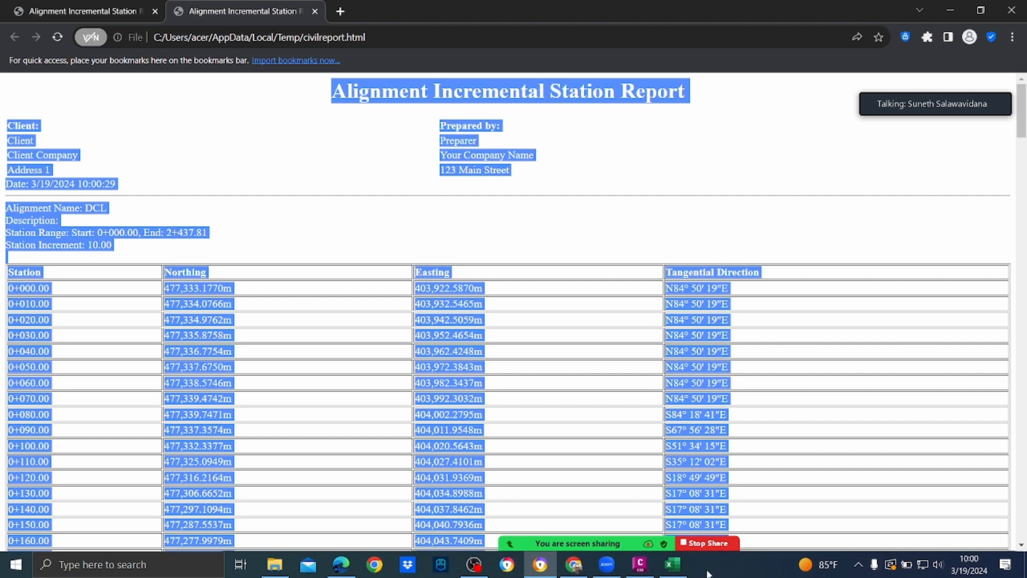
click(683, 571)
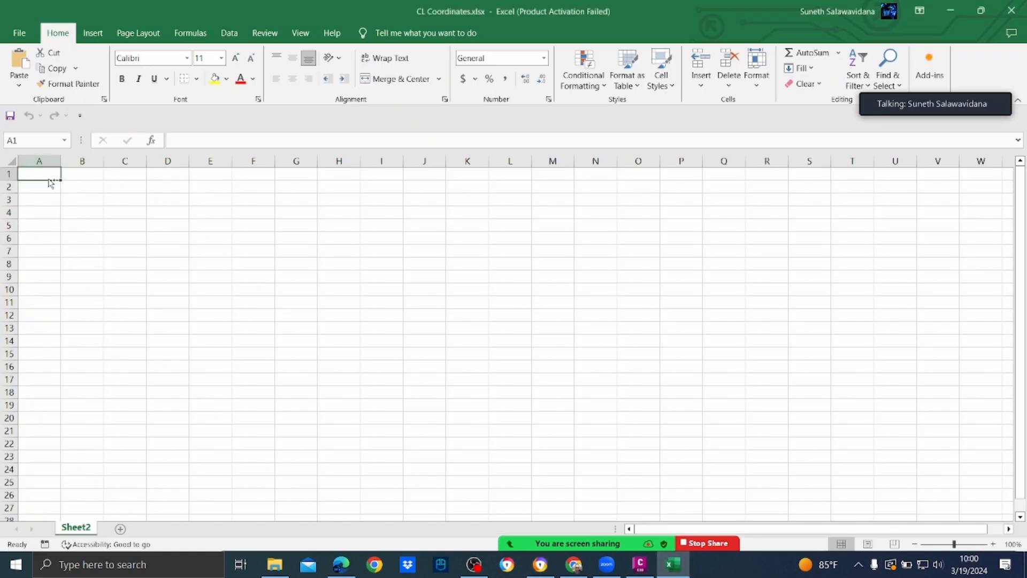
key(ctrl+v)
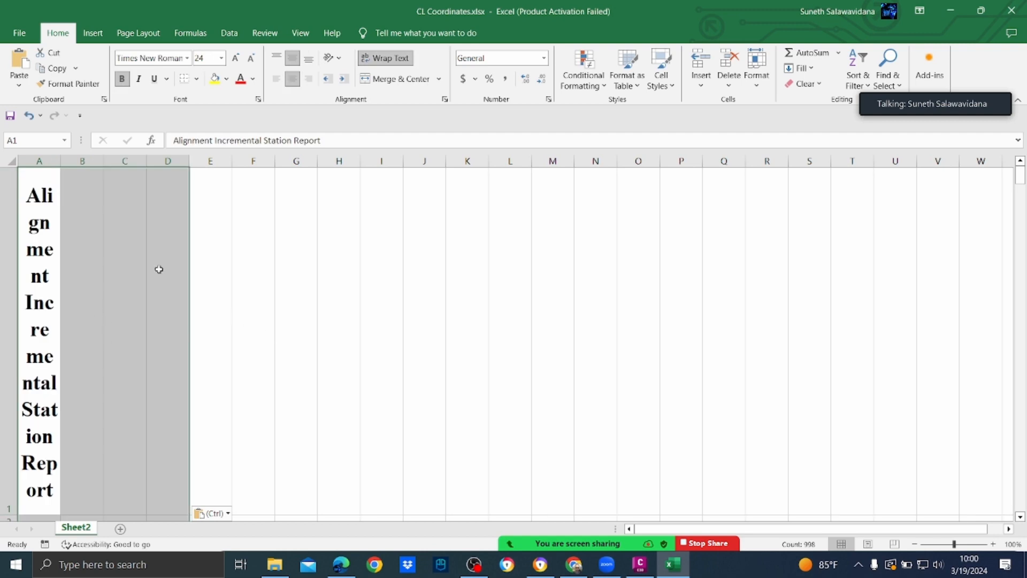
Step: Delete rows 1 to 14 of Sheet2, the report title and details above the station table's header row
drag(11, 192, 24, 395)
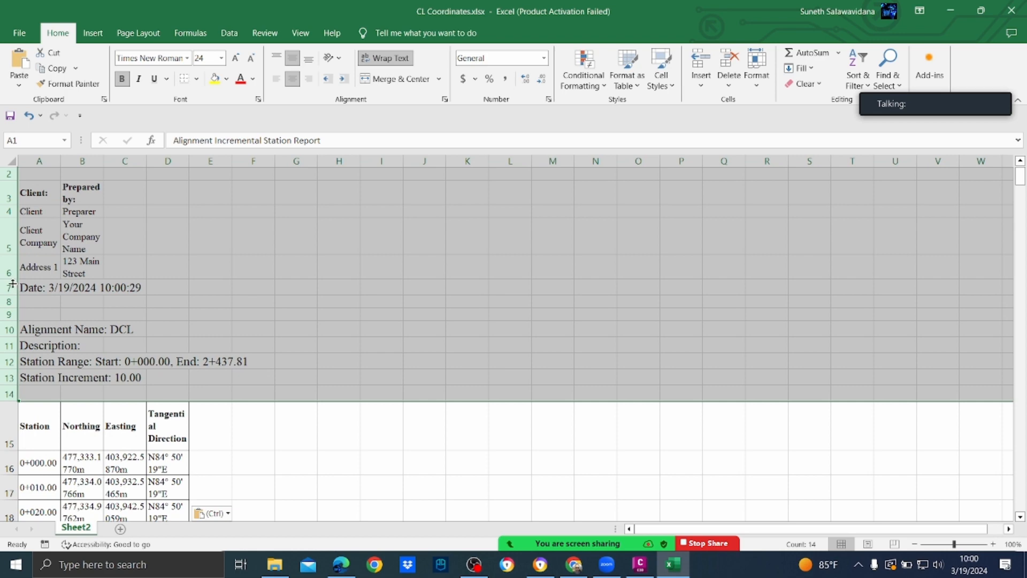
right_click(13, 284)
click(58, 415)
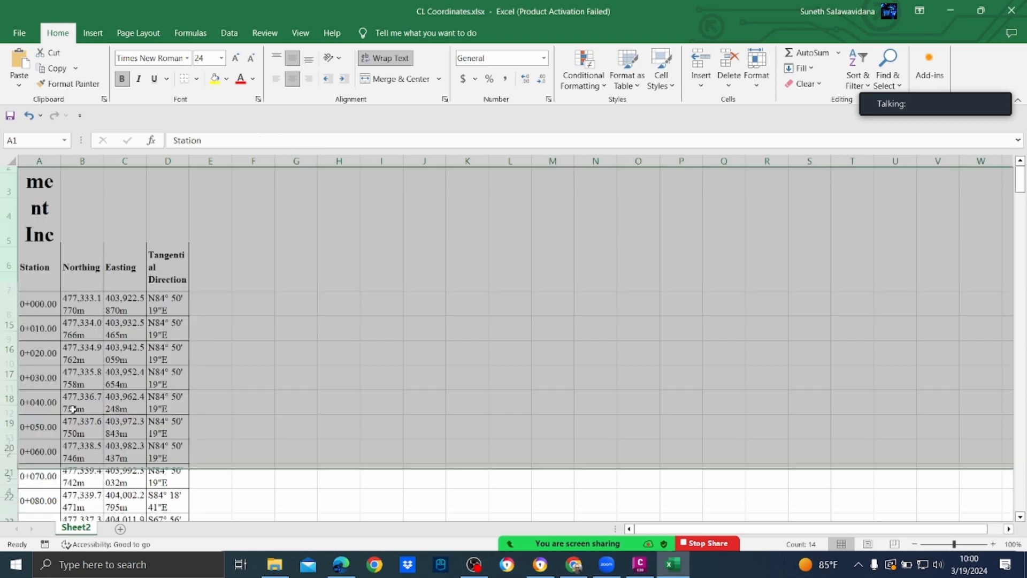
click(462, 372)
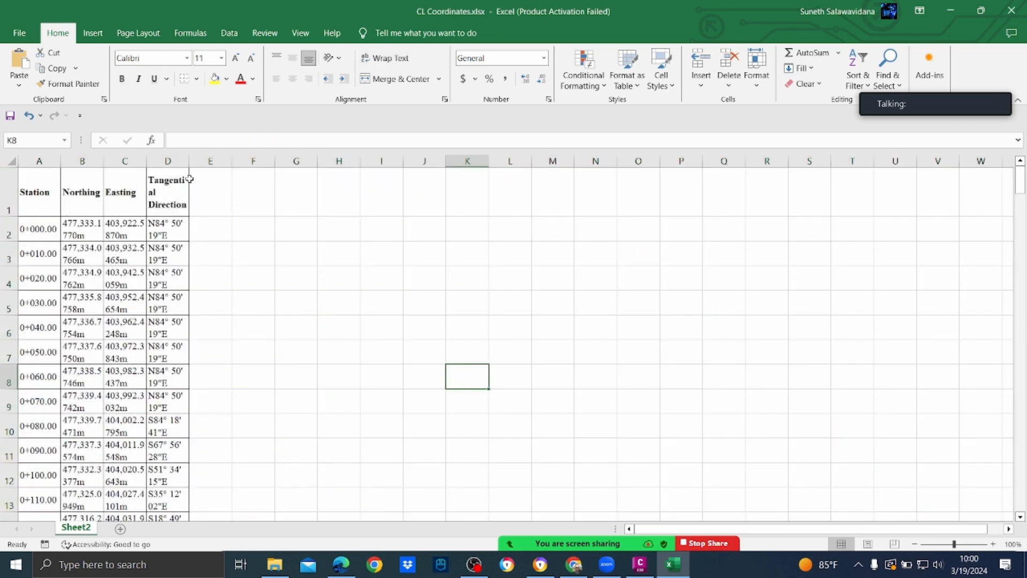
Step: Remove the Tangential Direction column from the pasted station table in Sheet2
click(170, 161)
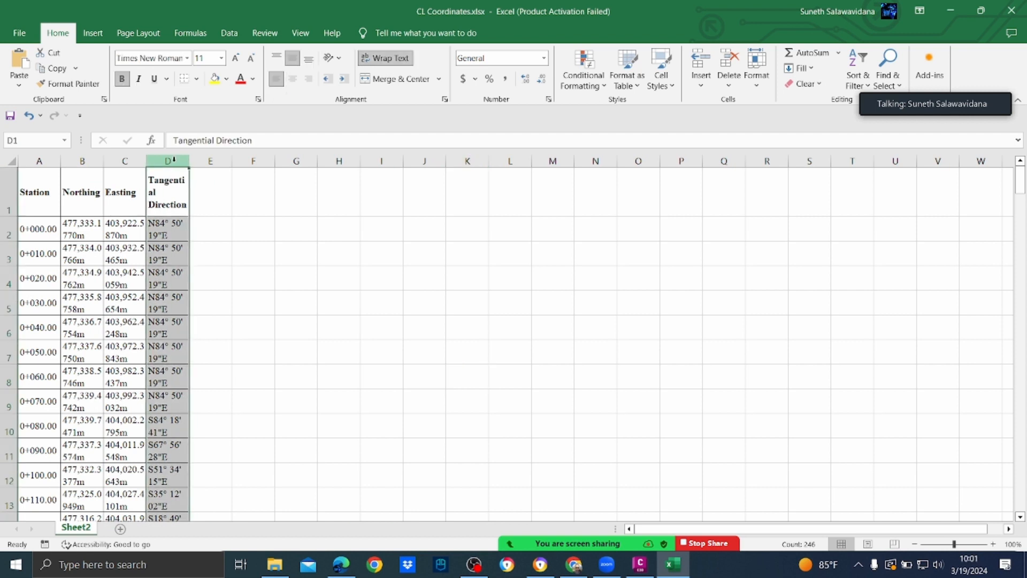
key(Delete)
click(266, 322)
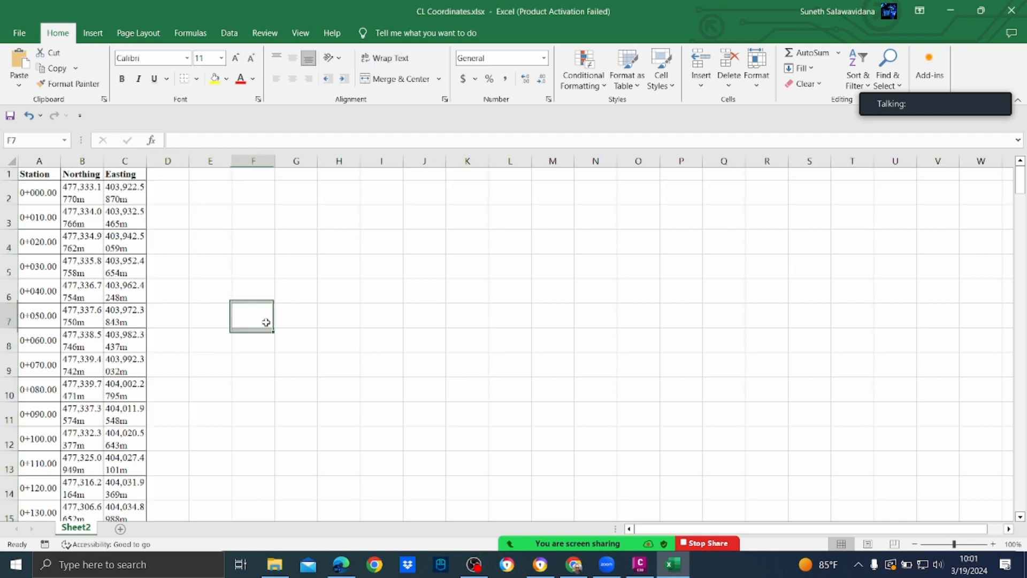
Step: Remove every letter m from the Northing and Easting columns of Sheet2 using Replace All with an empty replacement
click(101, 162)
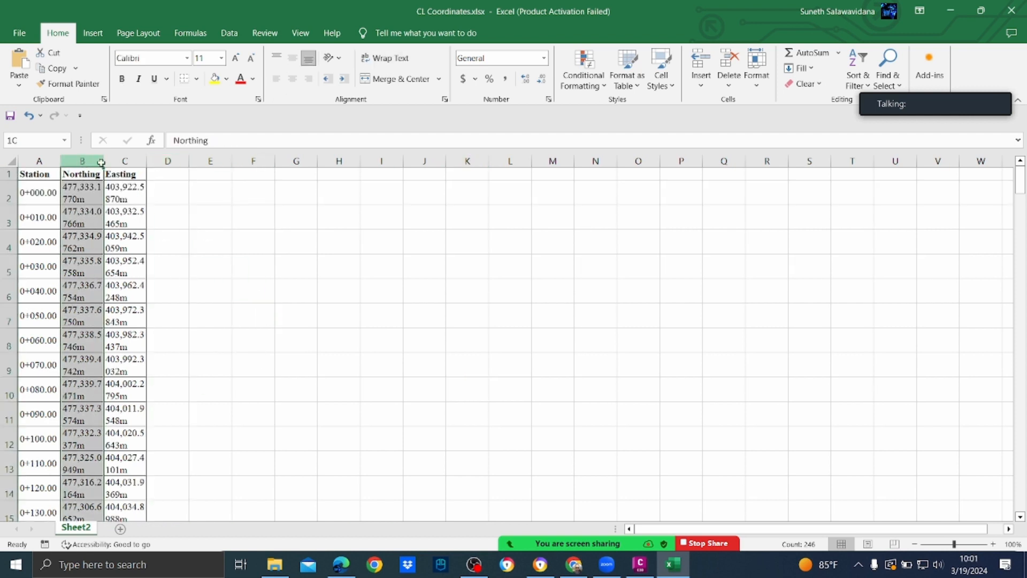
drag(101, 162, 144, 163)
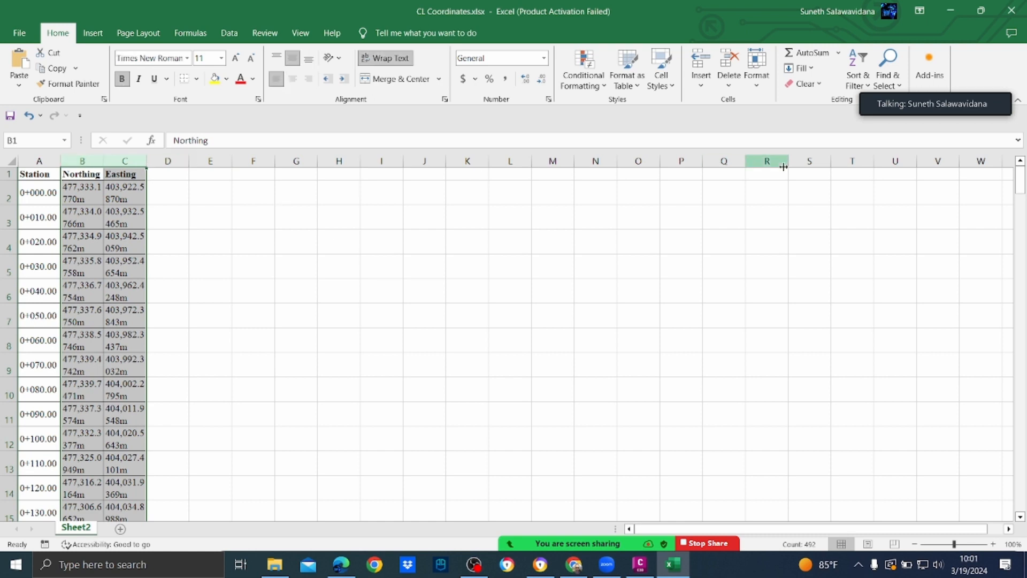
click(888, 80)
click(891, 101)
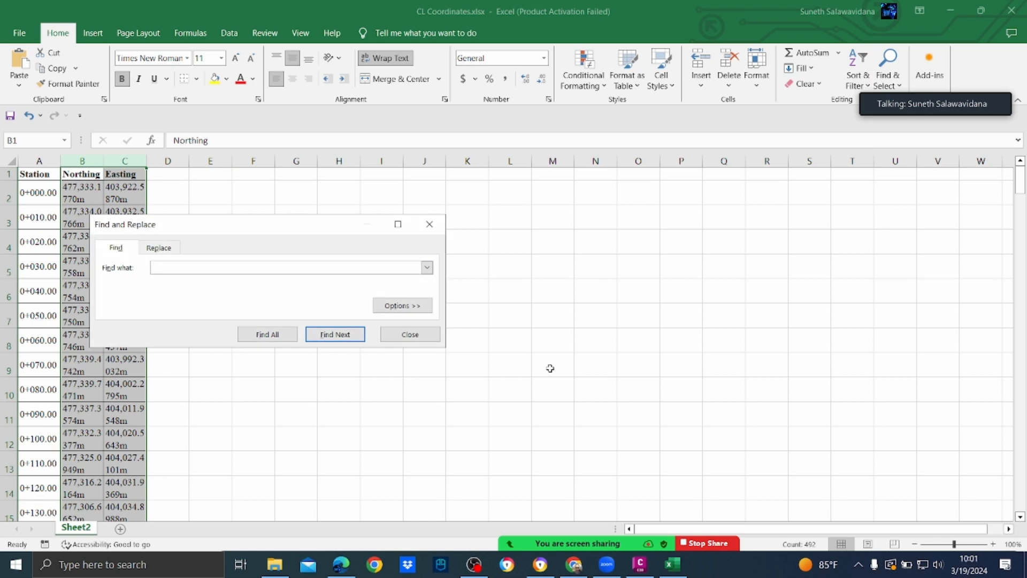
text(m)
click(155, 249)
click(124, 333)
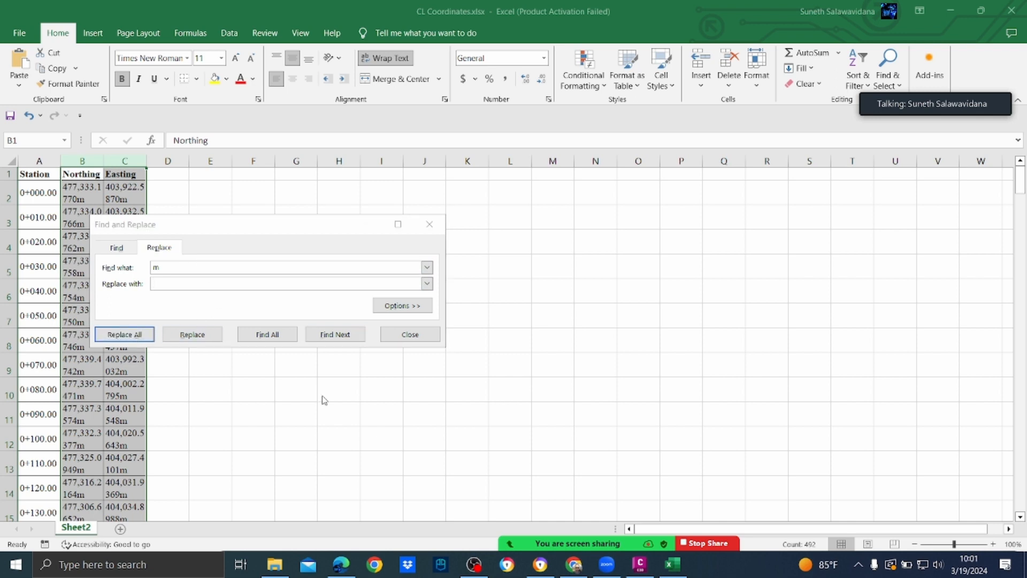
click(516, 320)
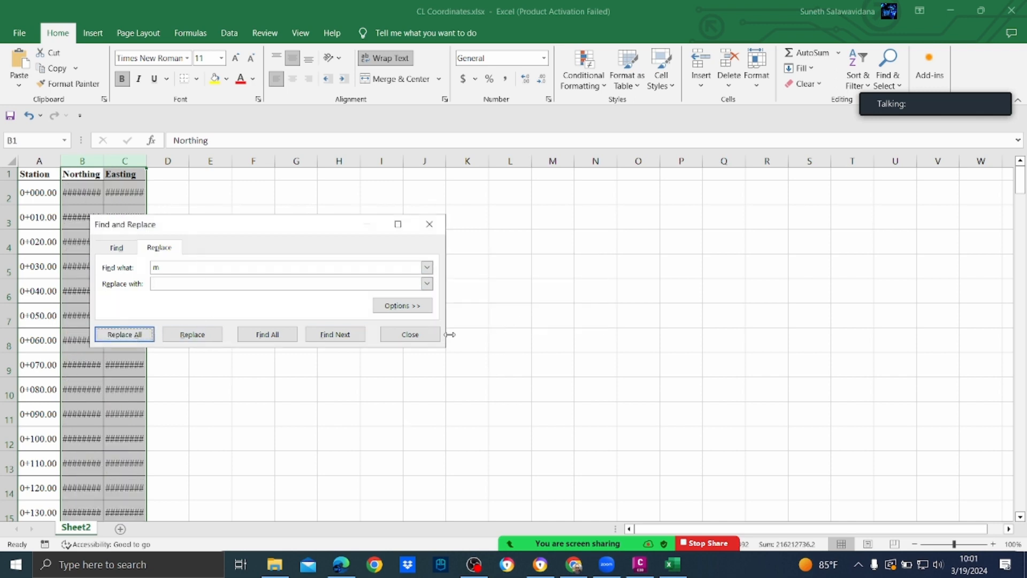
click(420, 334)
click(473, 389)
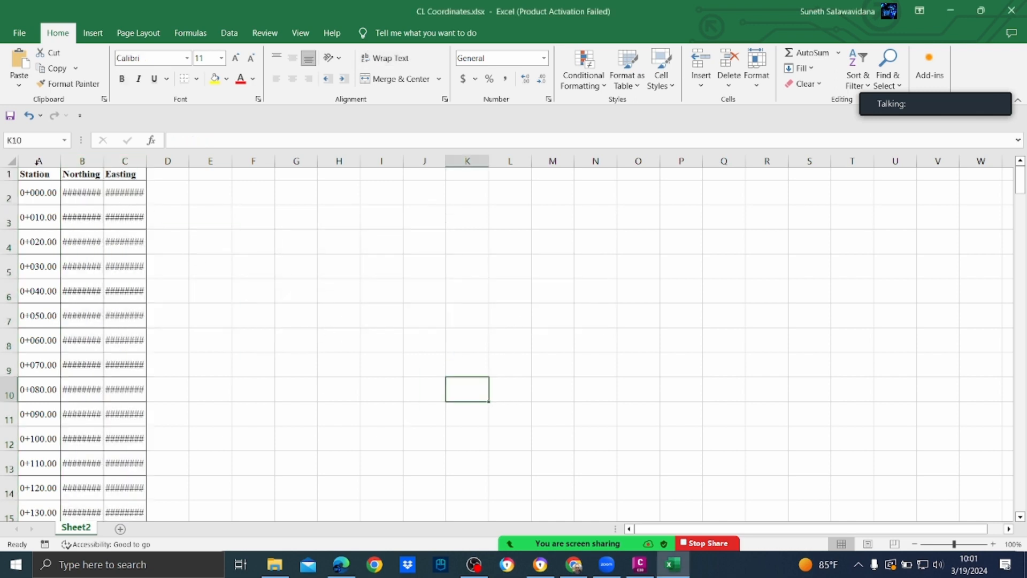
Step: Set the width of the Station, Northing and Easting columns to 15
click(36, 161)
drag(37, 162, 125, 162)
right_click(124, 161)
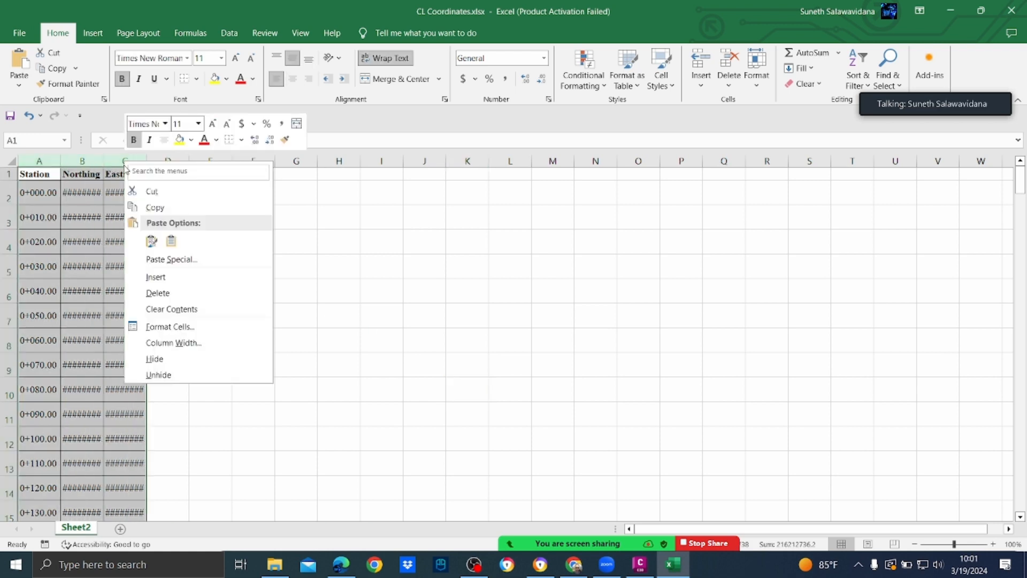
click(196, 343)
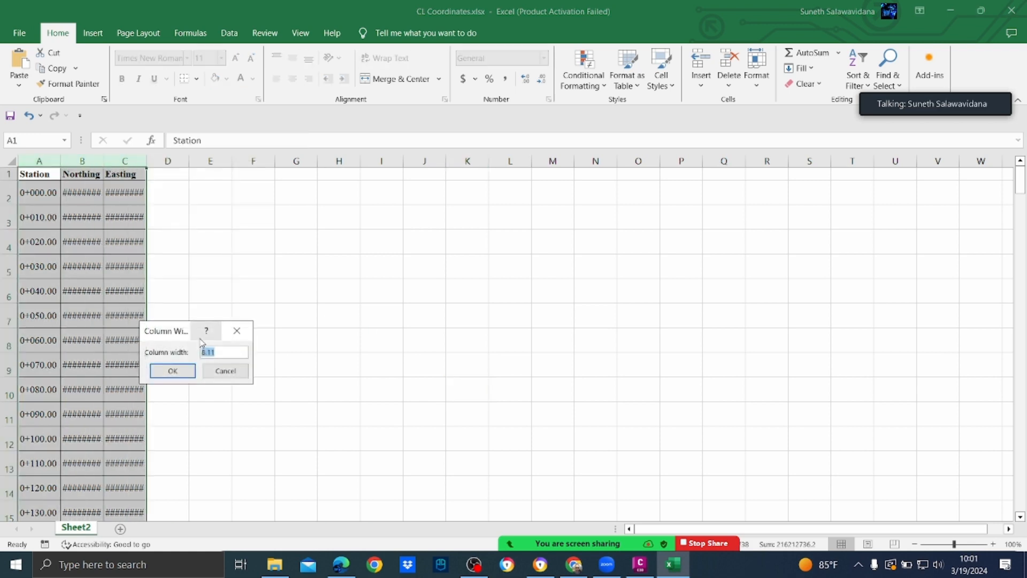
text(15)
key(Return)
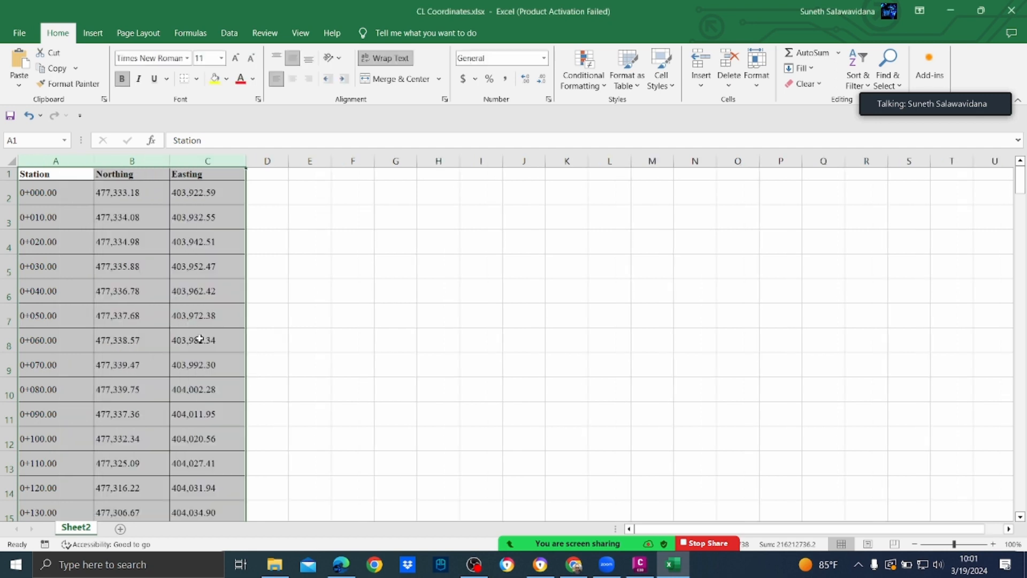
click(497, 387)
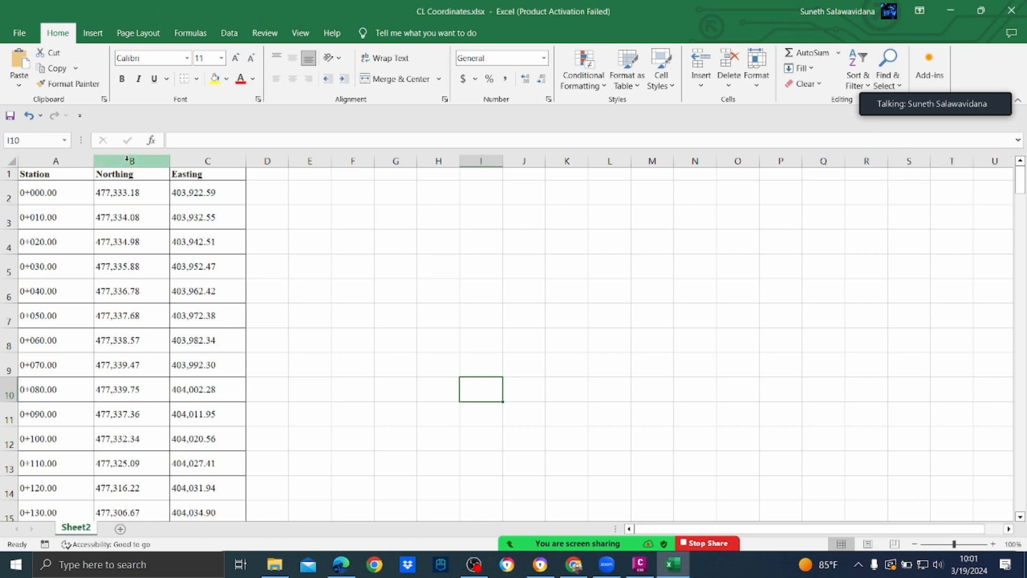
Step: Format the Northing and Easting columns as Number with 3 decimal places and no thousands separator
drag(128, 159, 214, 159)
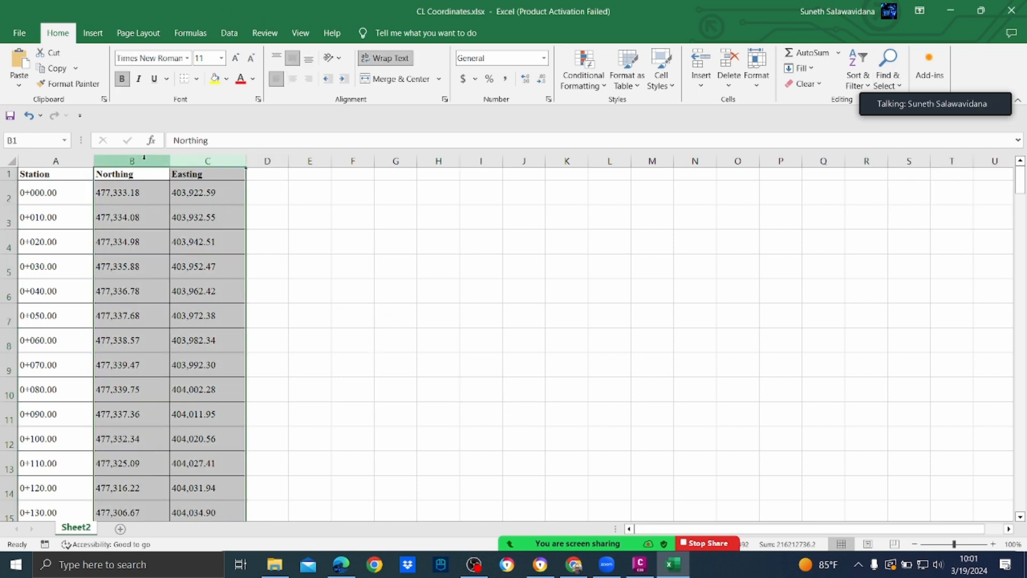
right_click(207, 160)
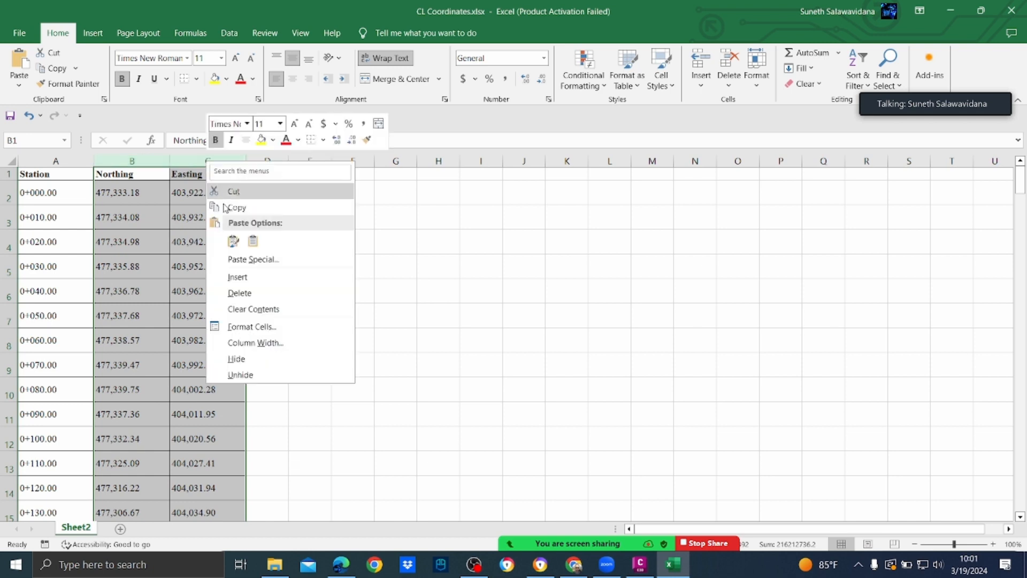
click(262, 328)
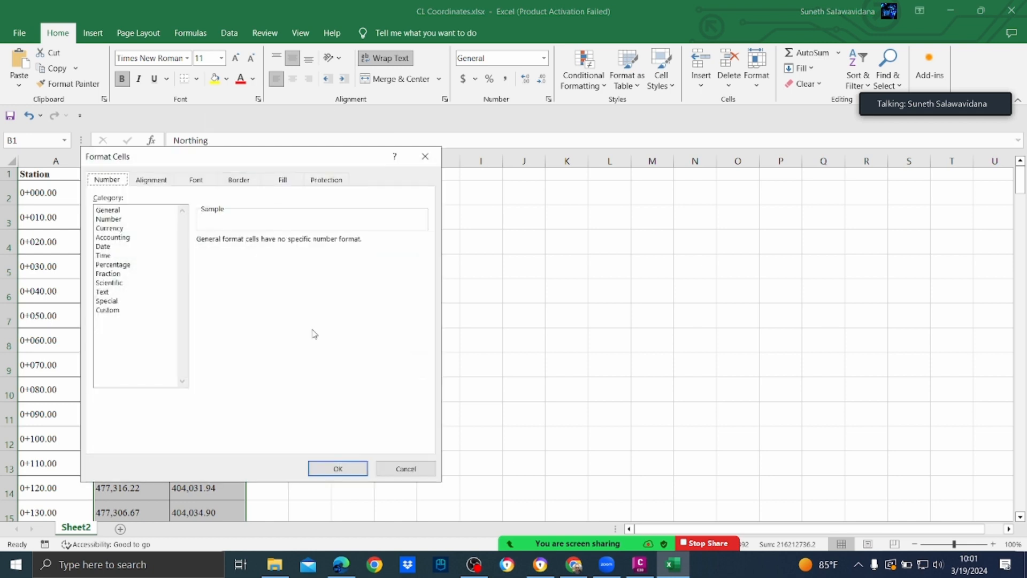
click(110, 219)
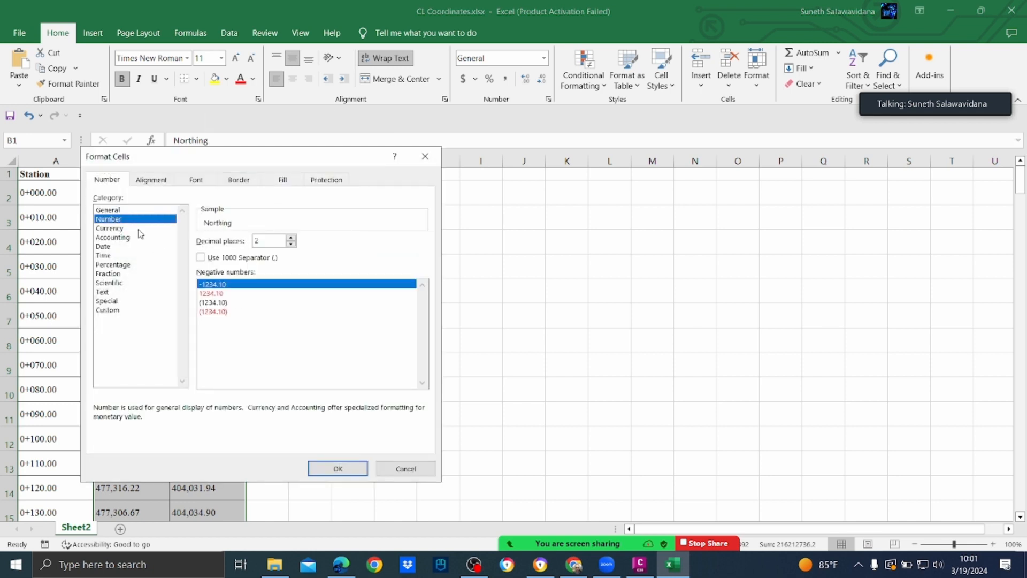
click(291, 238)
click(364, 471)
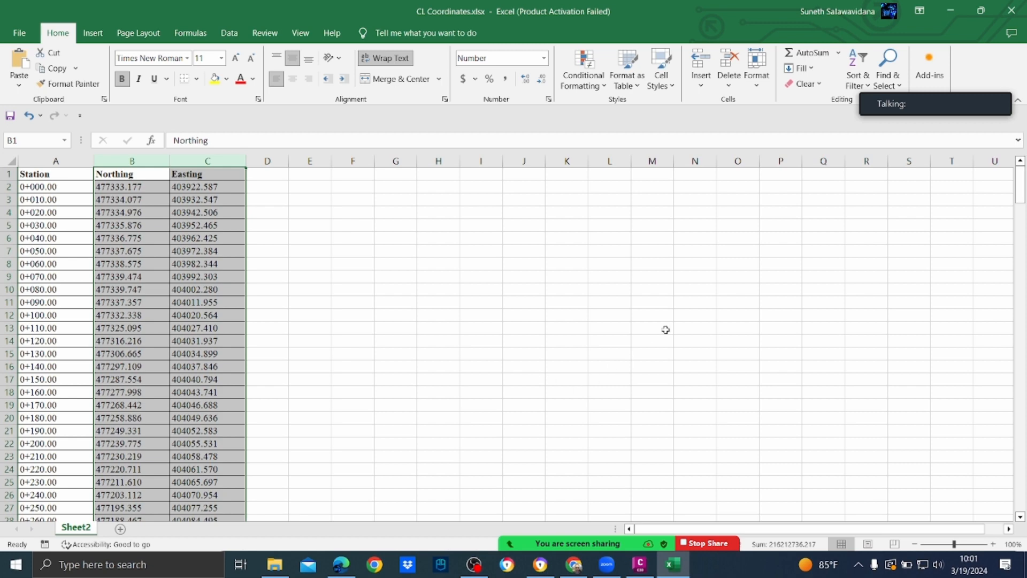
Step: Close the CL Coordinates workbook, the browser report and the finished Create Reports dialog, and return to the Alignment-2 drawing in Civil 3D
click(1013, 9)
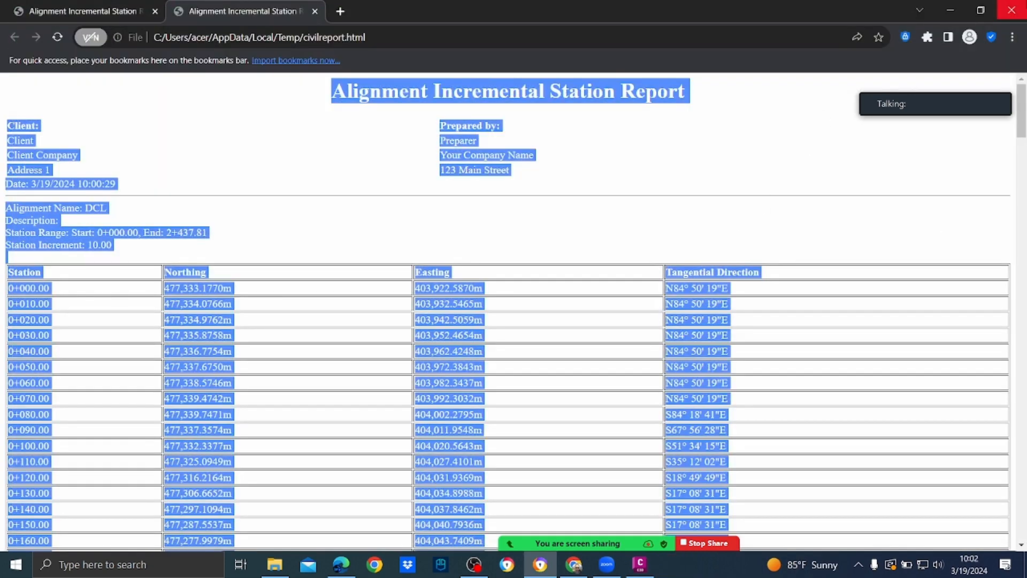
click(1010, 7)
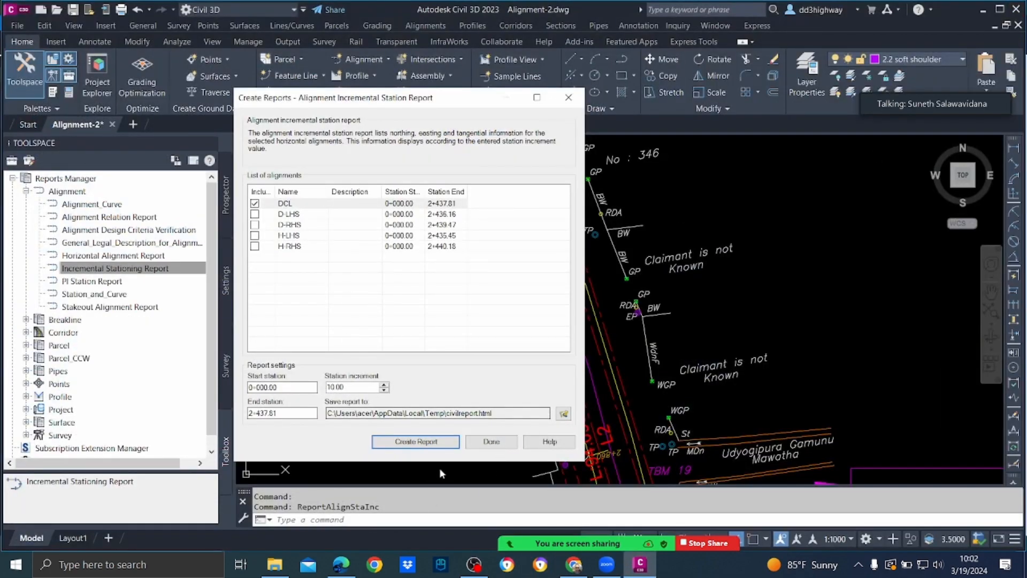
click(498, 444)
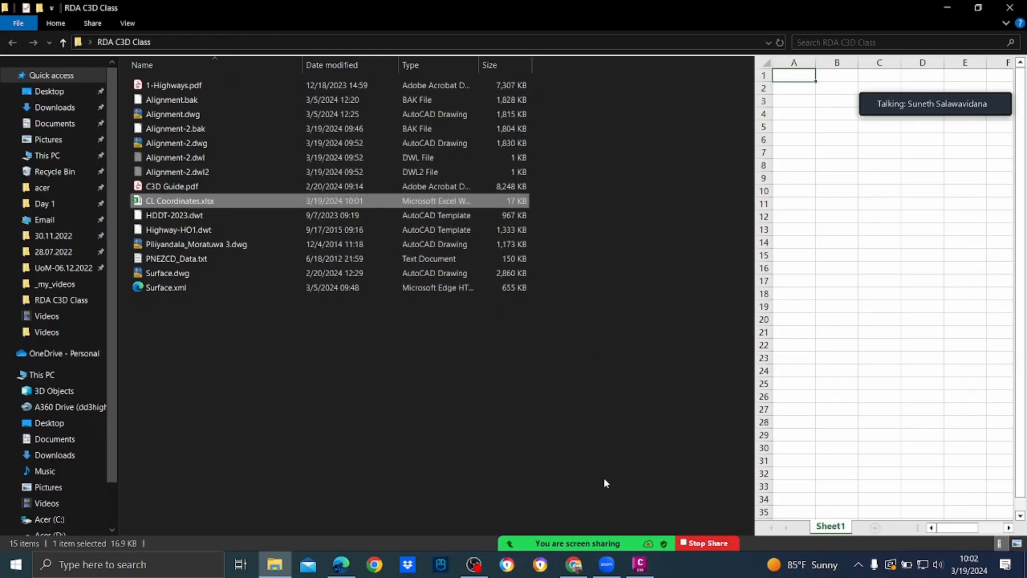
click(639, 564)
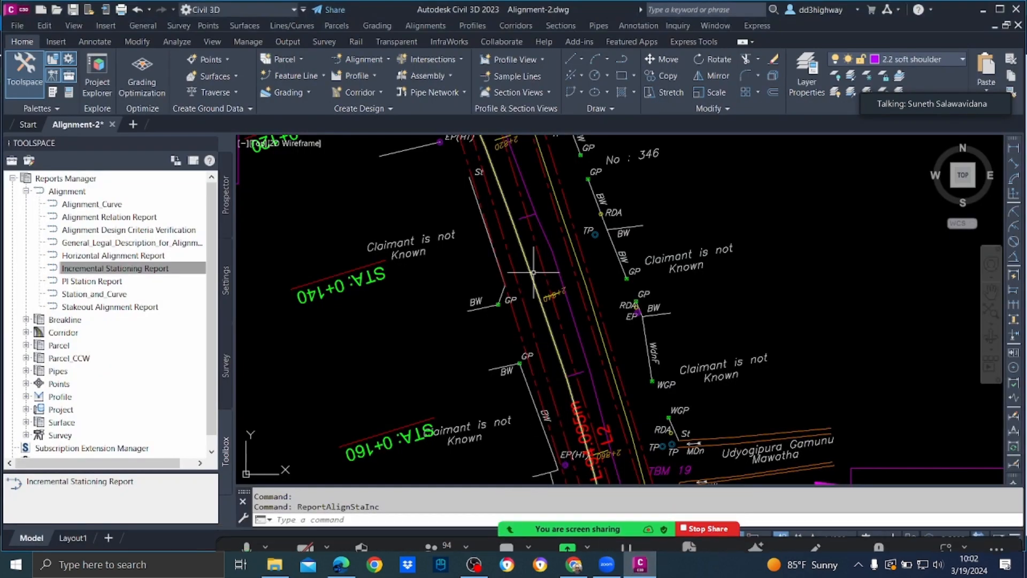
Step: Close the Toolspace to free the drawing area around the road alignment
scroll(591, 274, down, 6)
scroll(640, 263, up, 6)
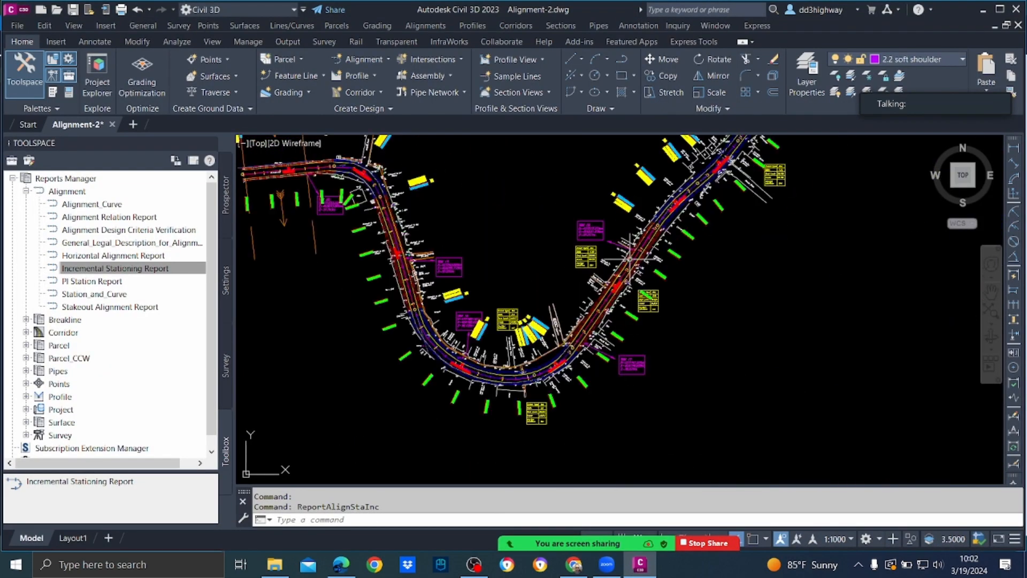
middle_drag(555, 299, 536, 301)
scroll(536, 301, down, 5)
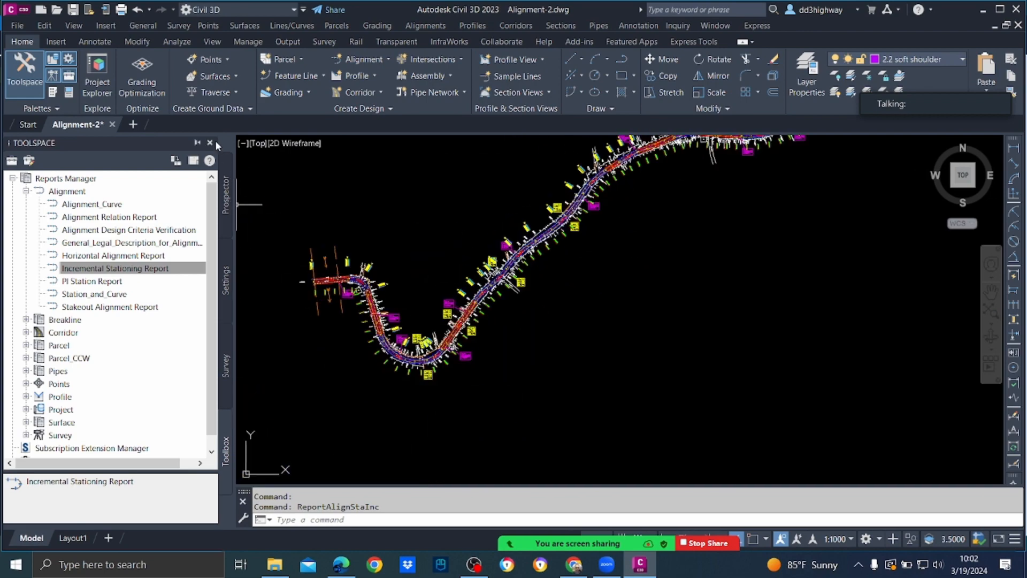
click(210, 142)
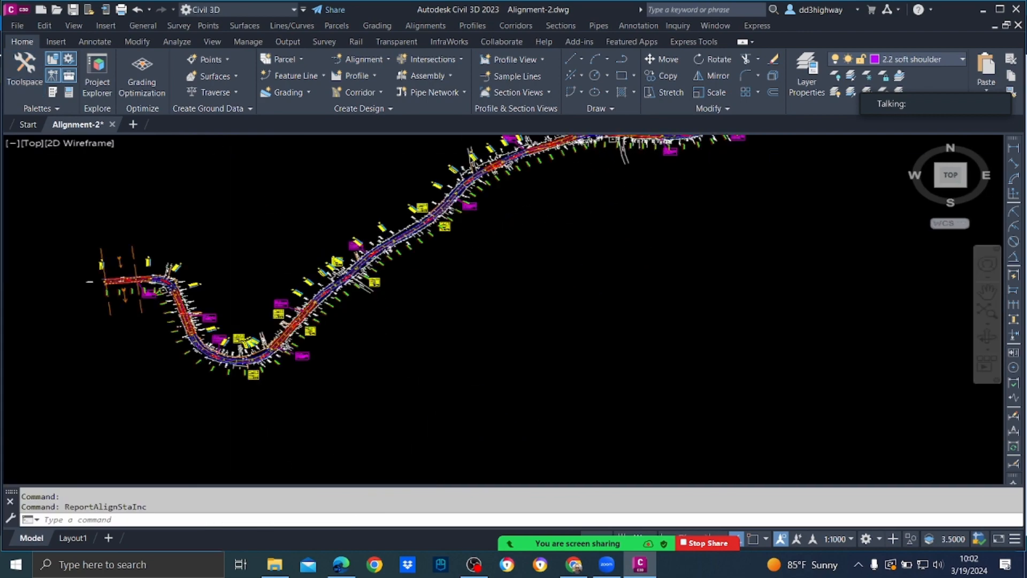
scroll(455, 277, up, 4)
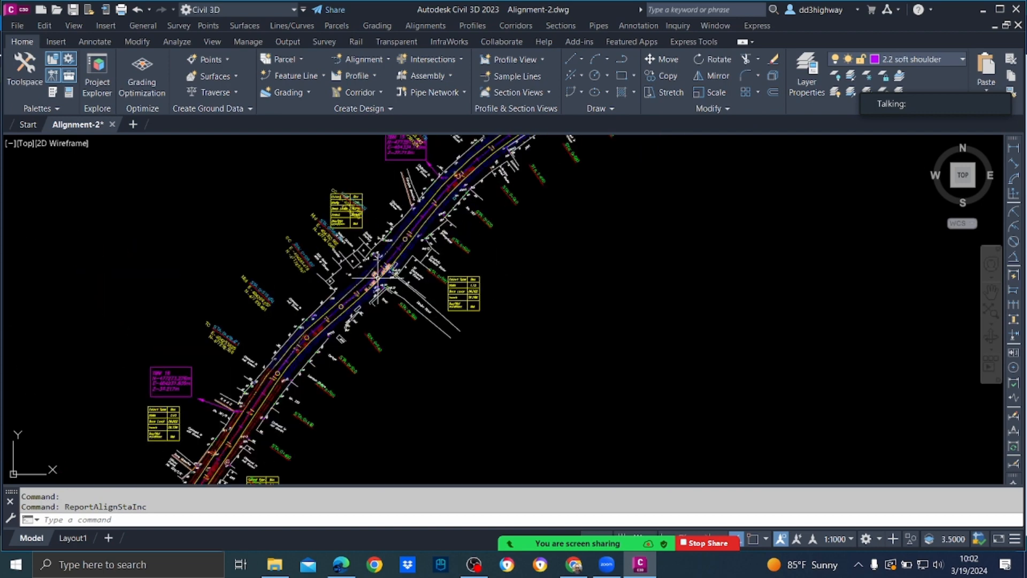
scroll(398, 275, down, 4)
middle_drag(446, 311, 595, 207)
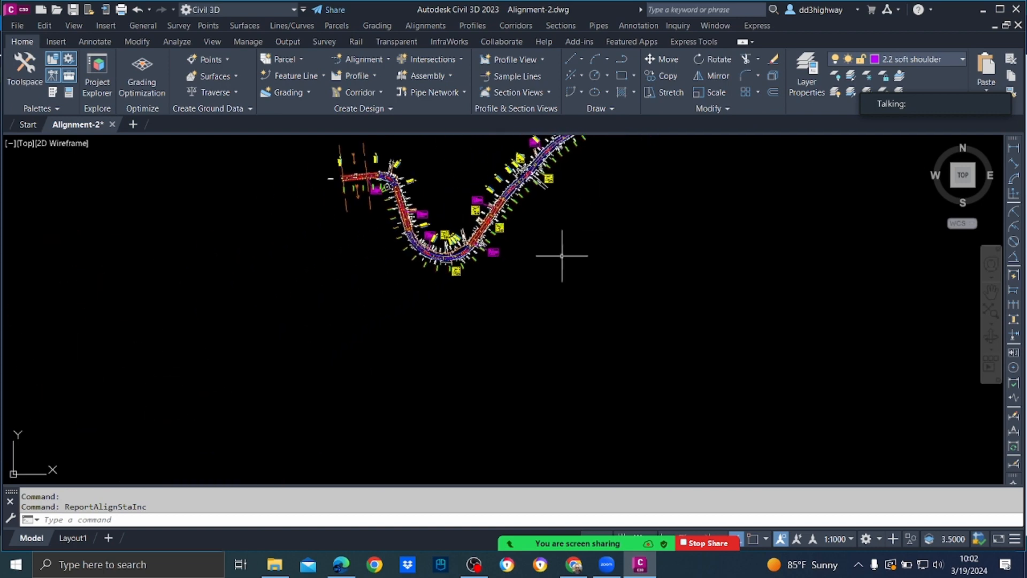
scroll(562, 255, up, 5)
mouse_move(556, 277)
middle_down()
mouse_move(527, 336)
mouse_move(523, 383)
middle_up()
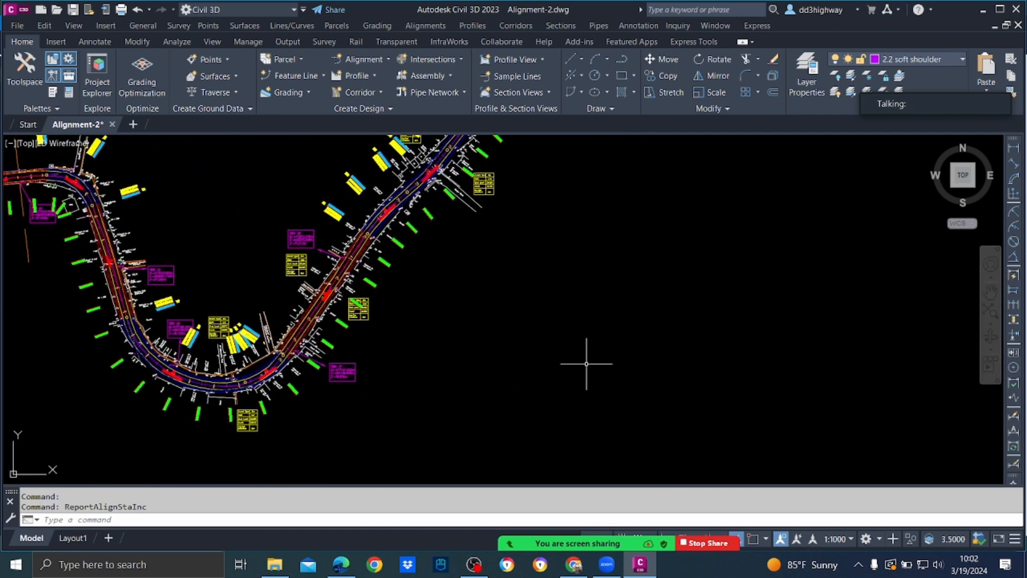